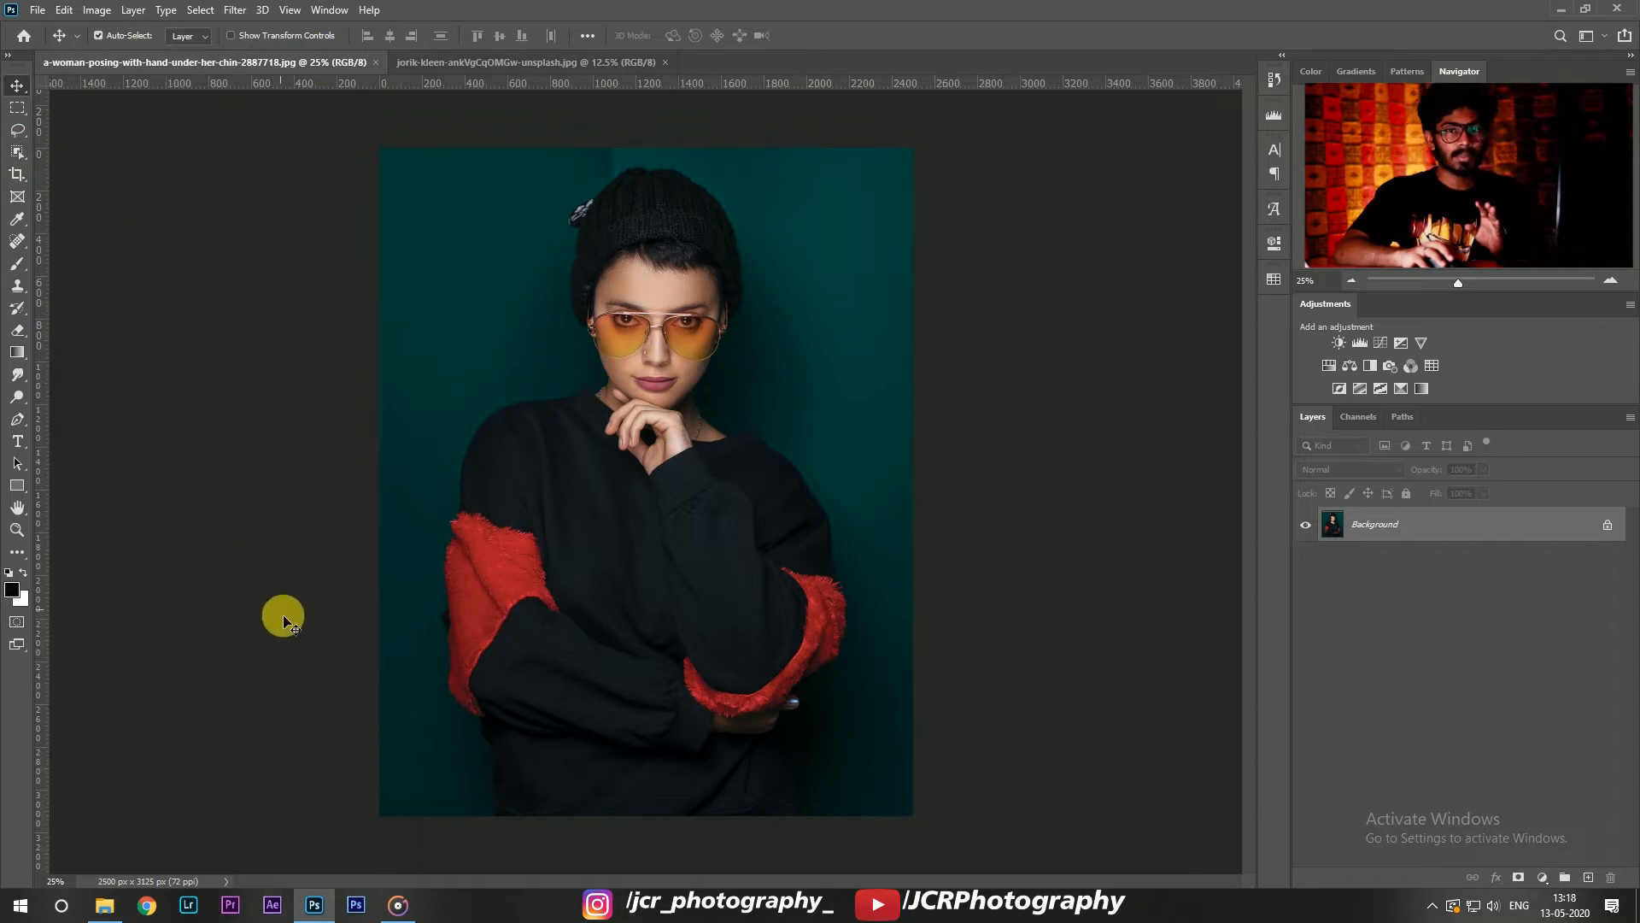
Step: Select the woman with the Object Selection tool by lassoing around her, and copy the selection to a new layer
{"action": "left_click", "coordinate": [16, 156]}
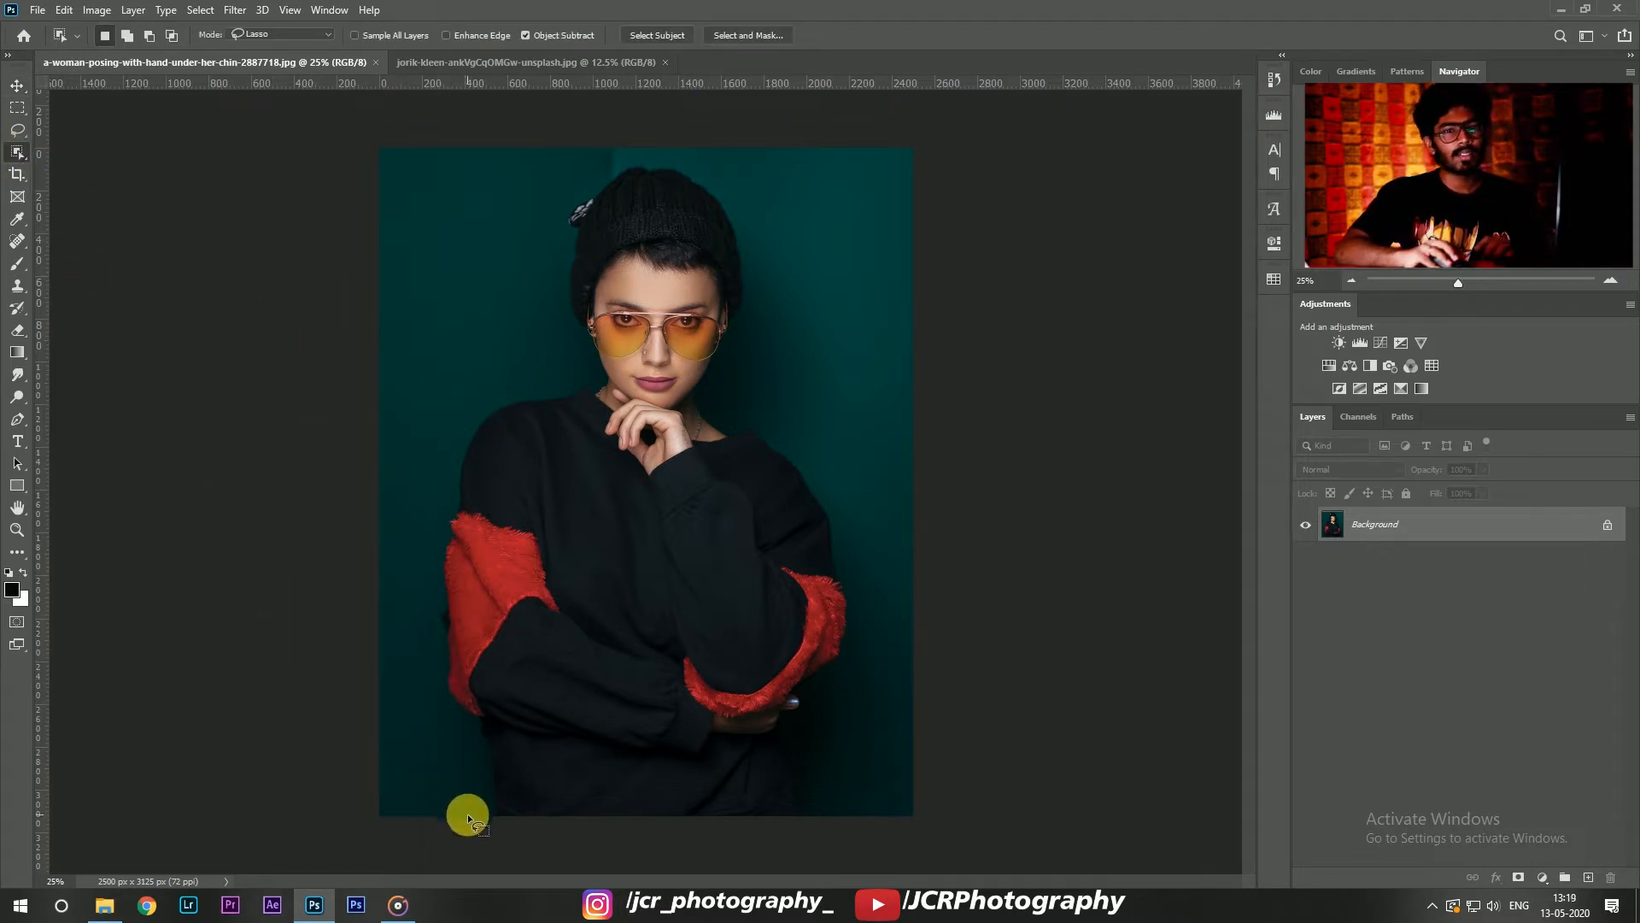
{"action": "left_click_drag", "start_coordinate": [468, 816], "coordinate": [431, 518]}
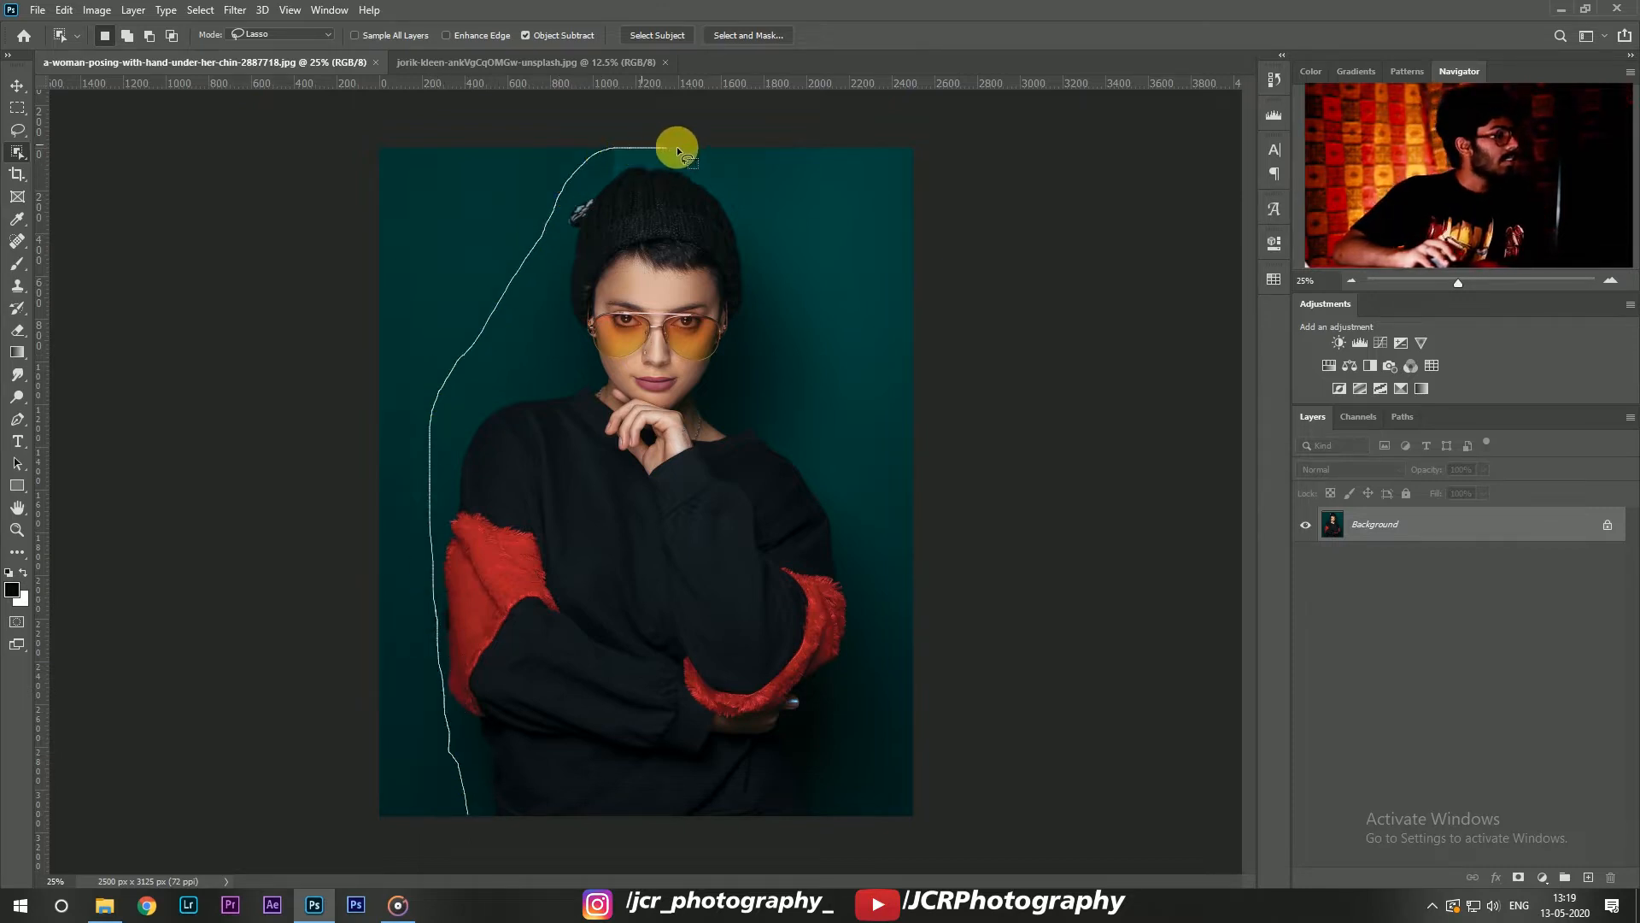
{"action": "mouse_move", "coordinate": [734, 180]}
{"action": "left_mouse_down"}
{"action": "mouse_move", "coordinate": [764, 252]}
{"action": "mouse_move", "coordinate": [776, 417]}
{"action": "mouse_move", "coordinate": [857, 544]}
{"action": "mouse_move", "coordinate": [830, 822]}
{"action": "left_mouse_up"}
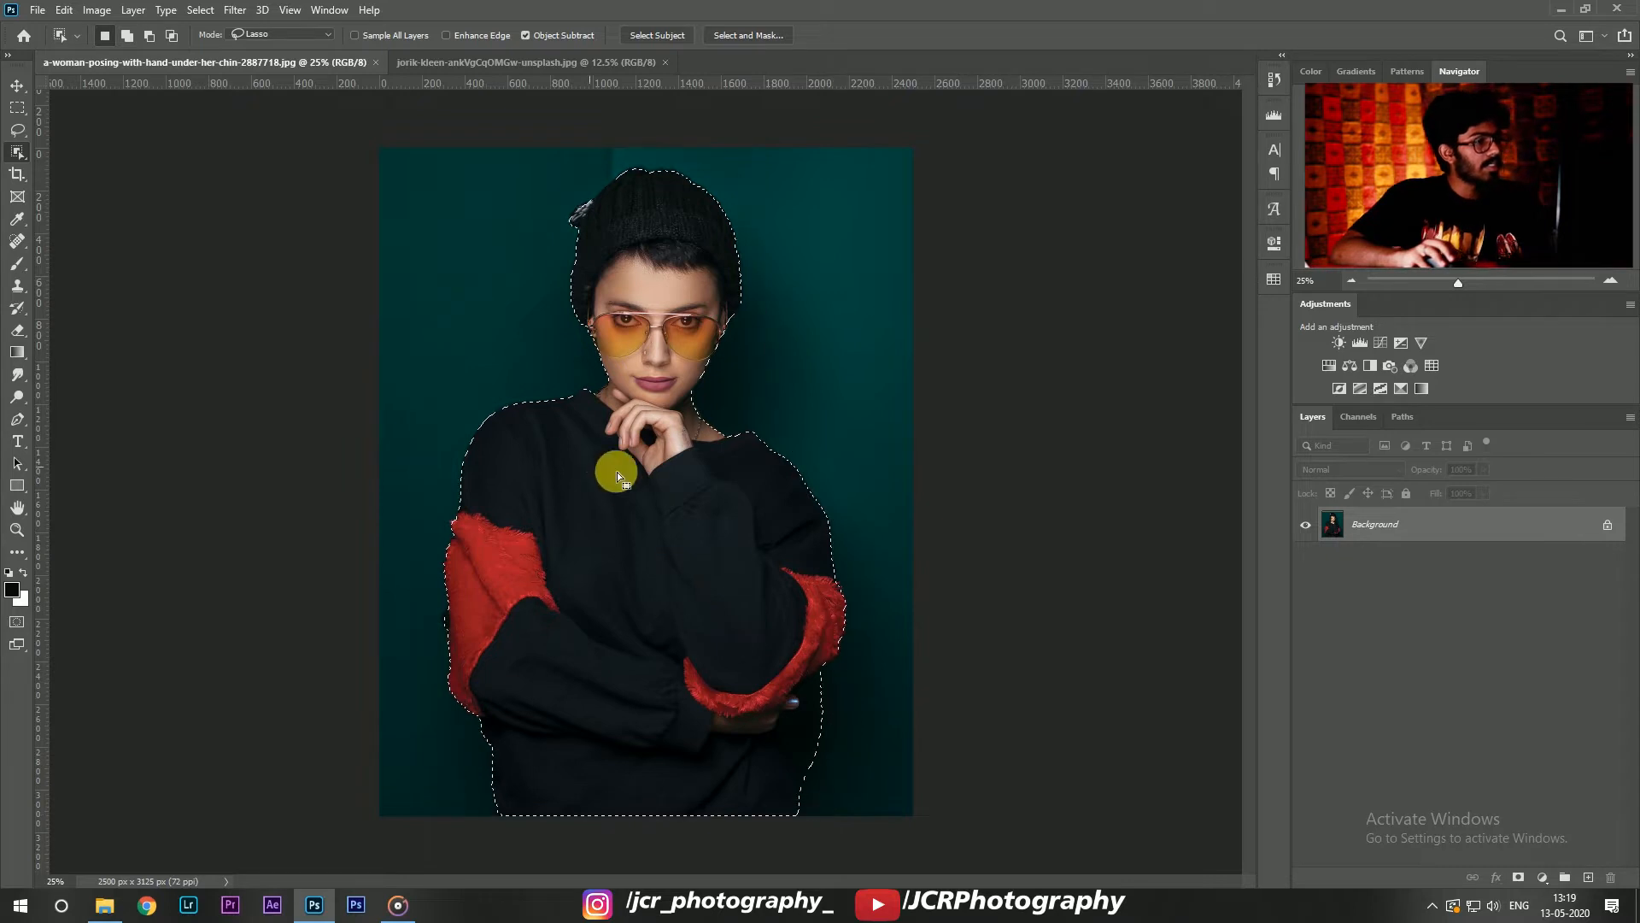
{"action": "right_click", "coordinate": [656, 460]}
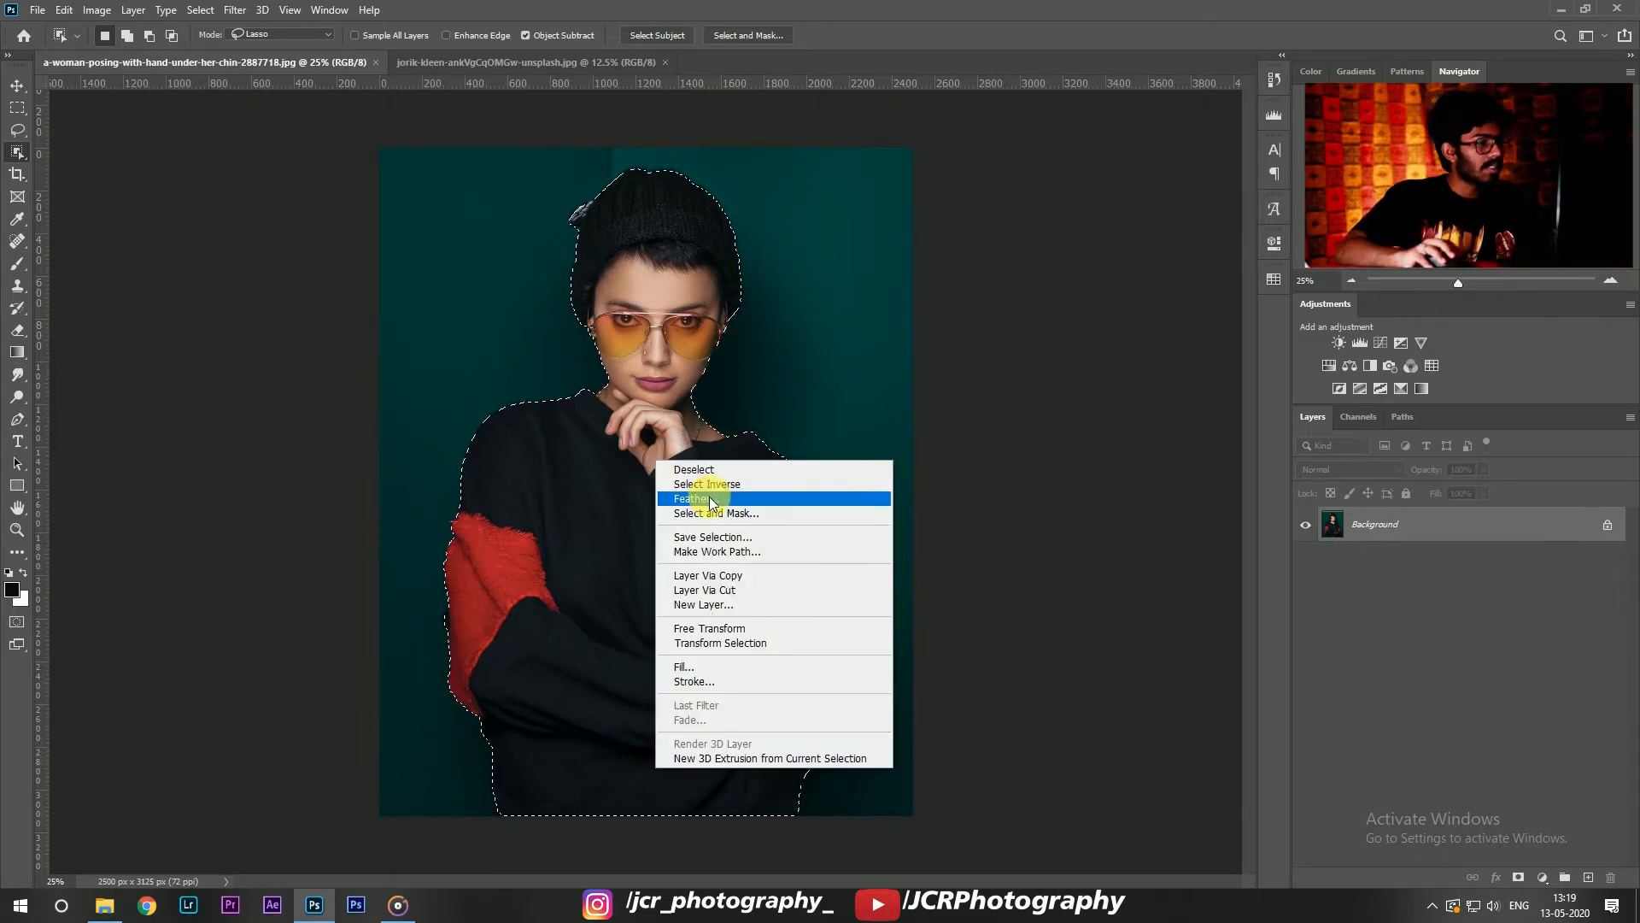
{"action": "left_click", "coordinate": [718, 575]}
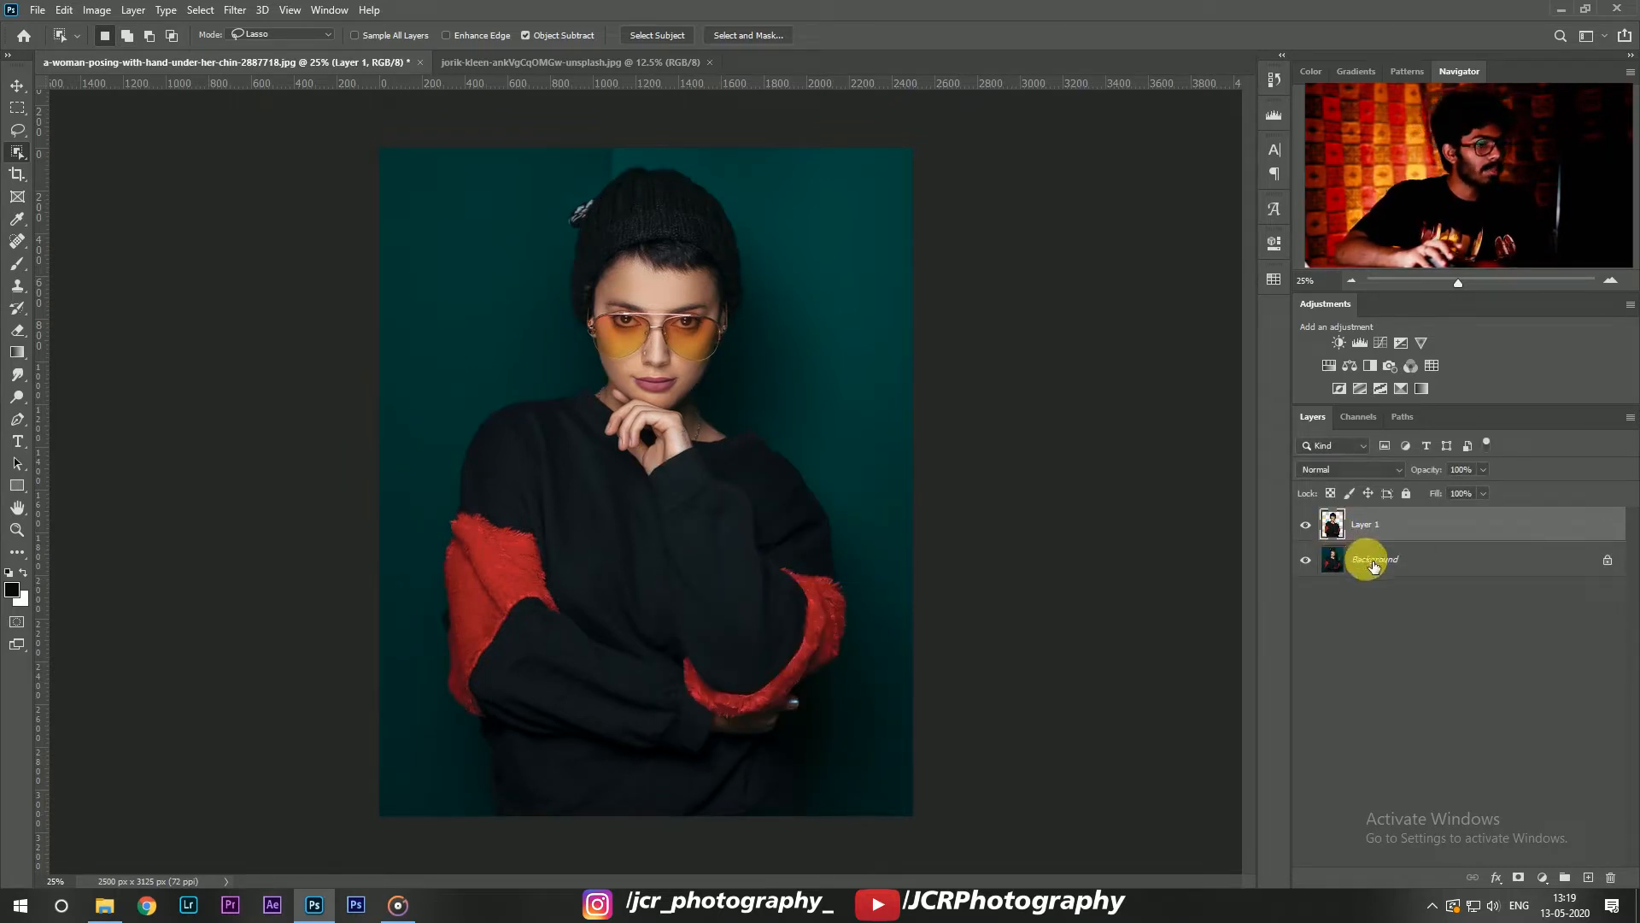
Step: Add an empty layer above the Background and fill a full-width horizontal strip at forehead level with white
{"action": "left_click", "coordinate": [1377, 564]}
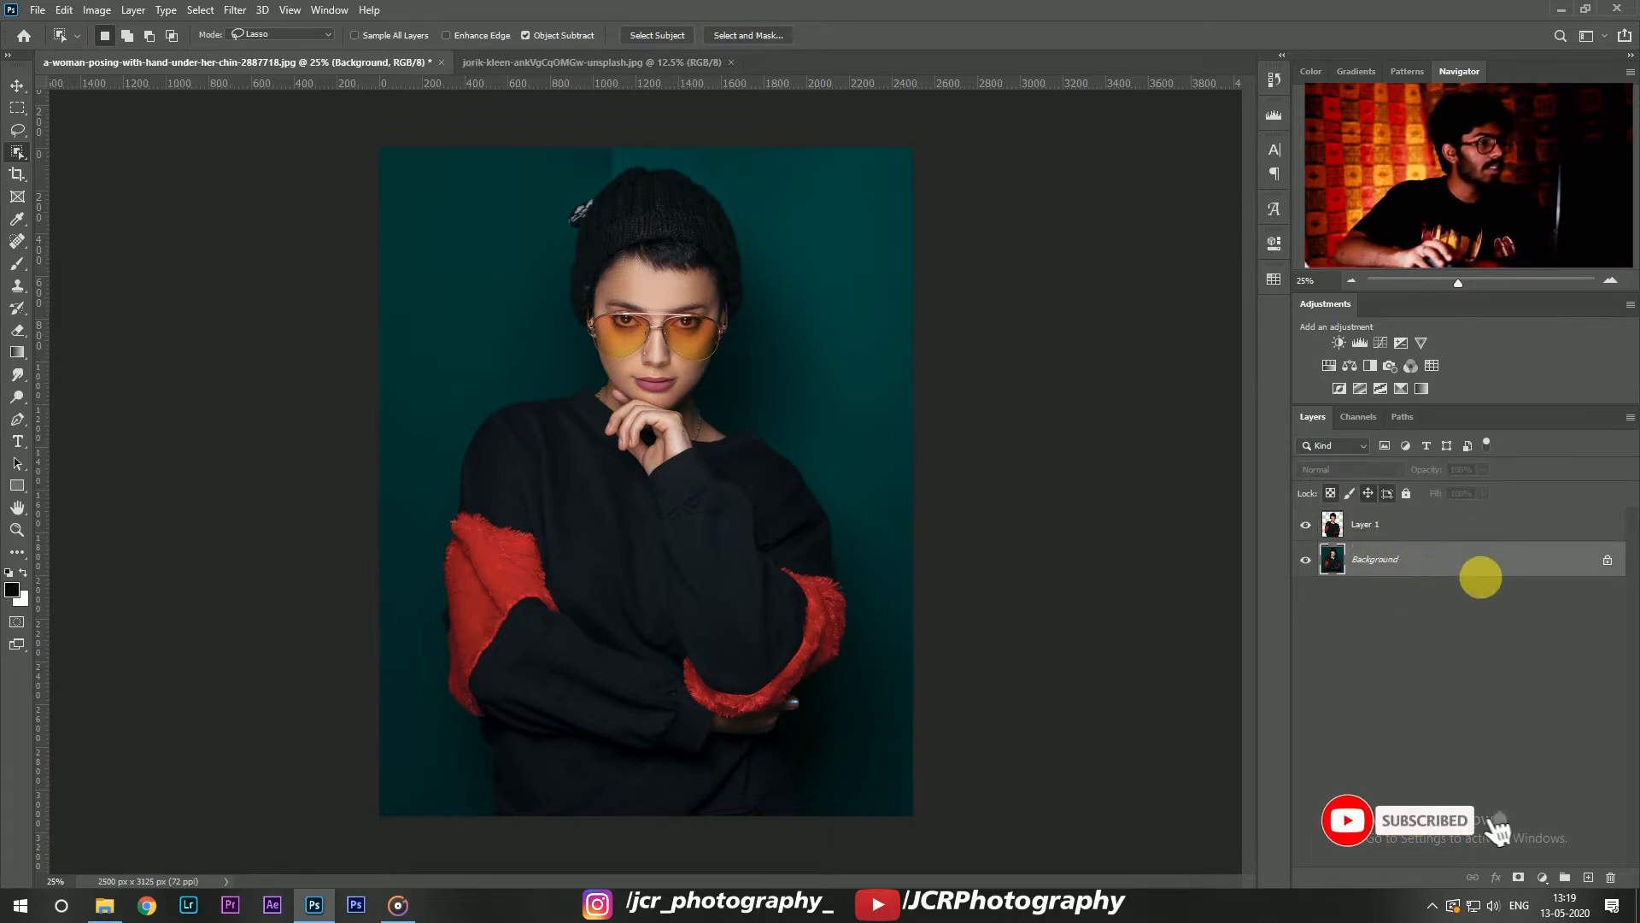
{"action": "left_click", "coordinate": [1588, 879]}
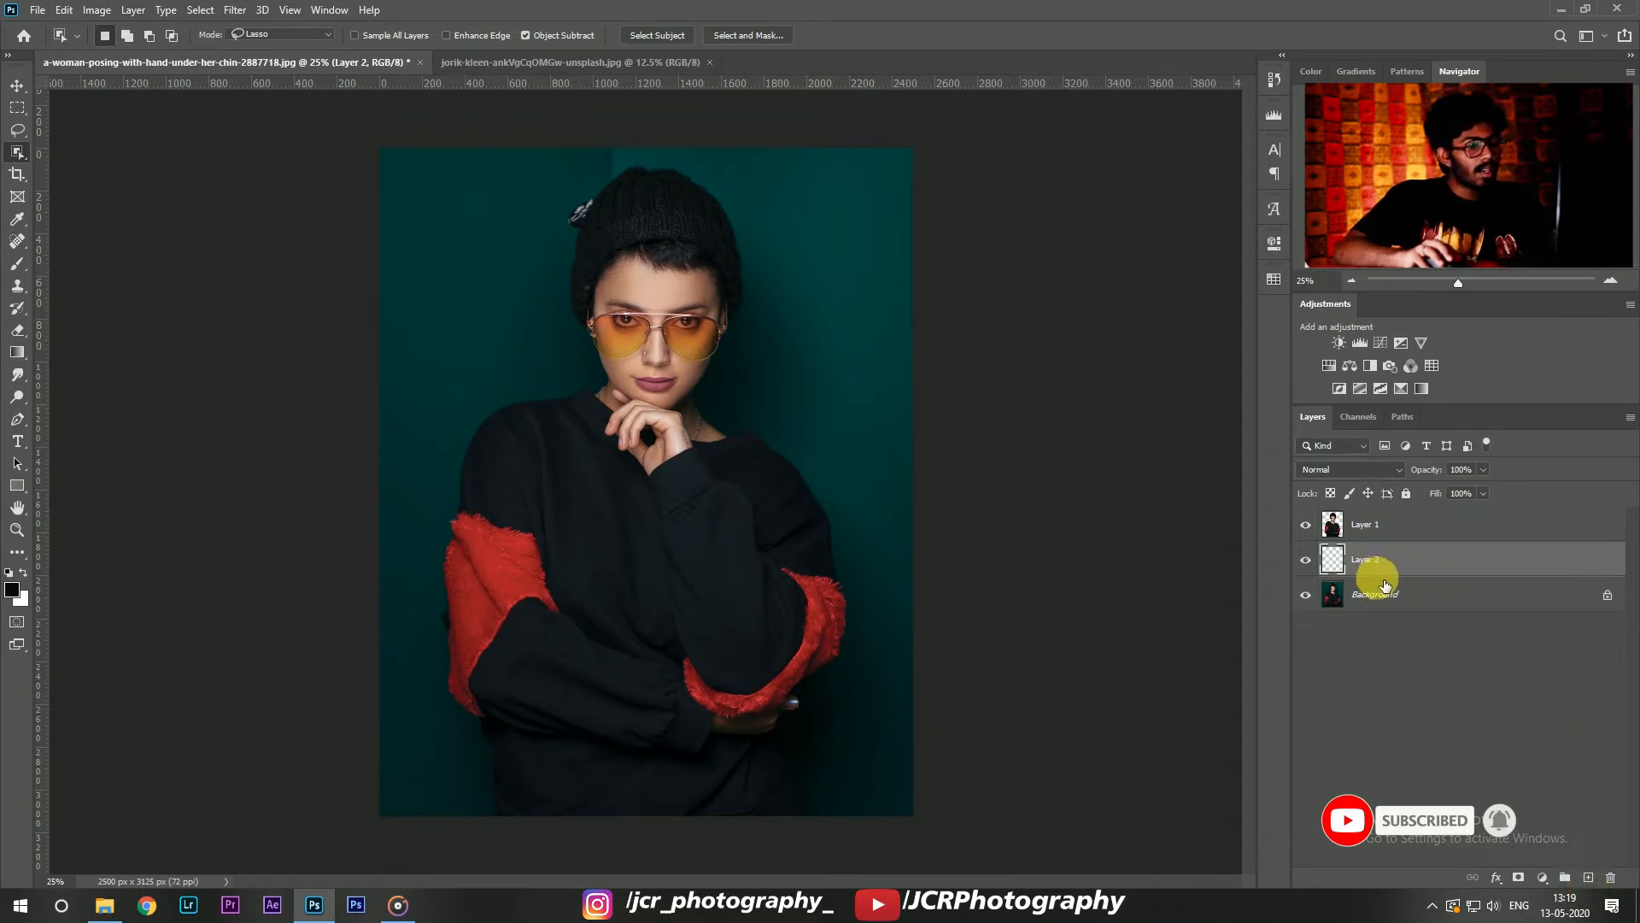
{"action": "left_click", "coordinate": [12, 109]}
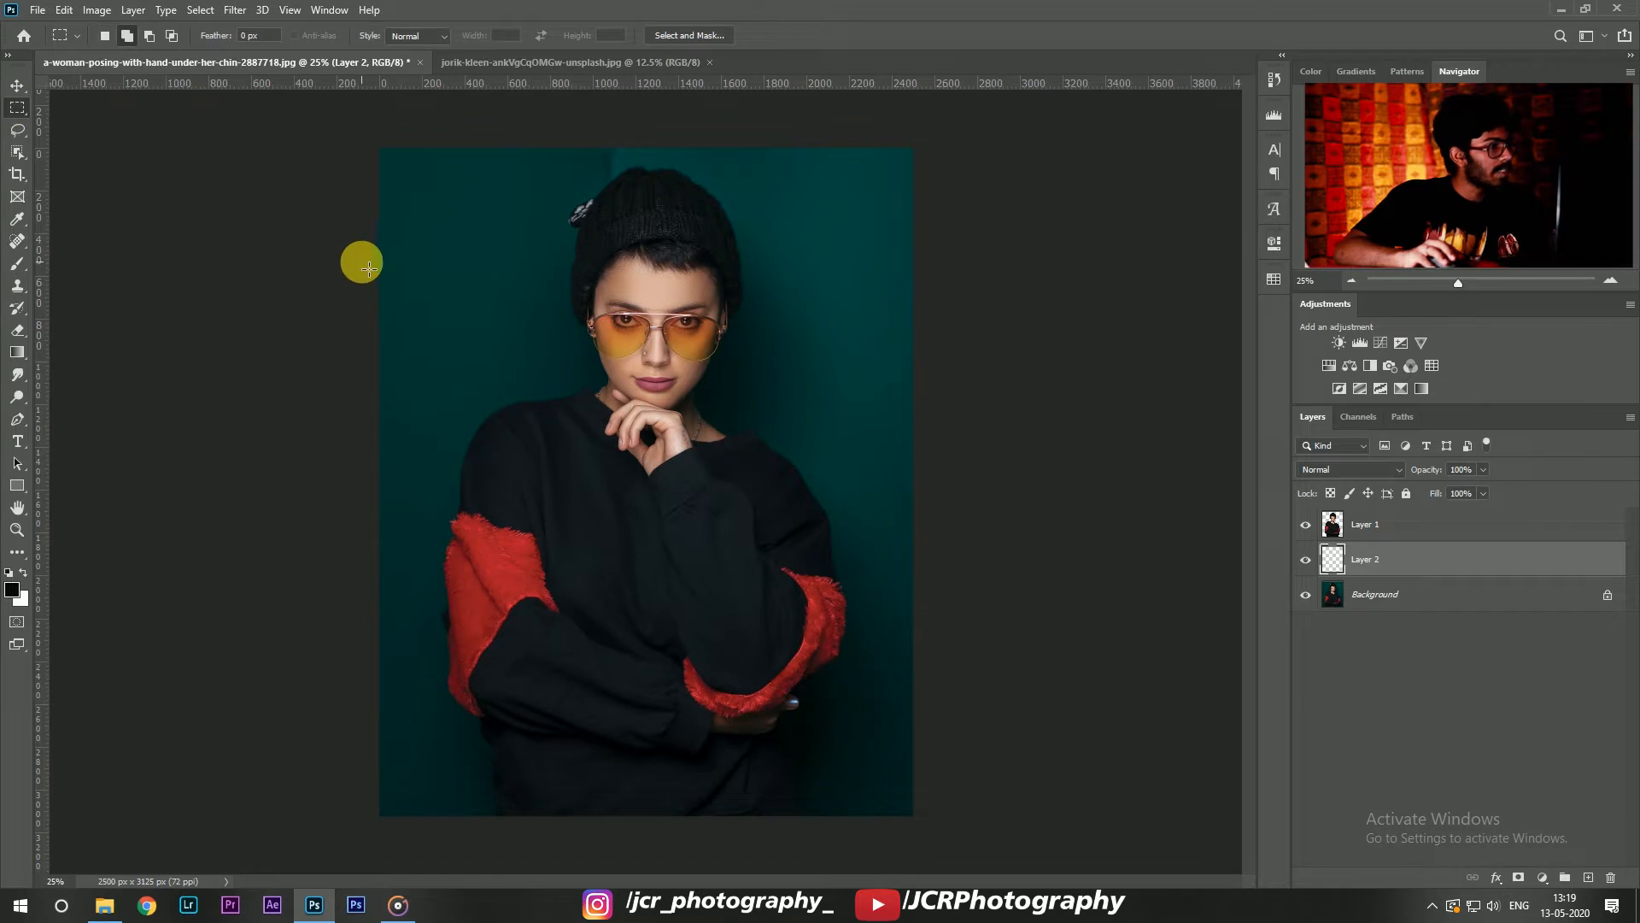
{"action": "left_click_drag", "start_coordinate": [368, 267], "coordinate": [912, 317]}
{"action": "right_click", "coordinate": [851, 302]}
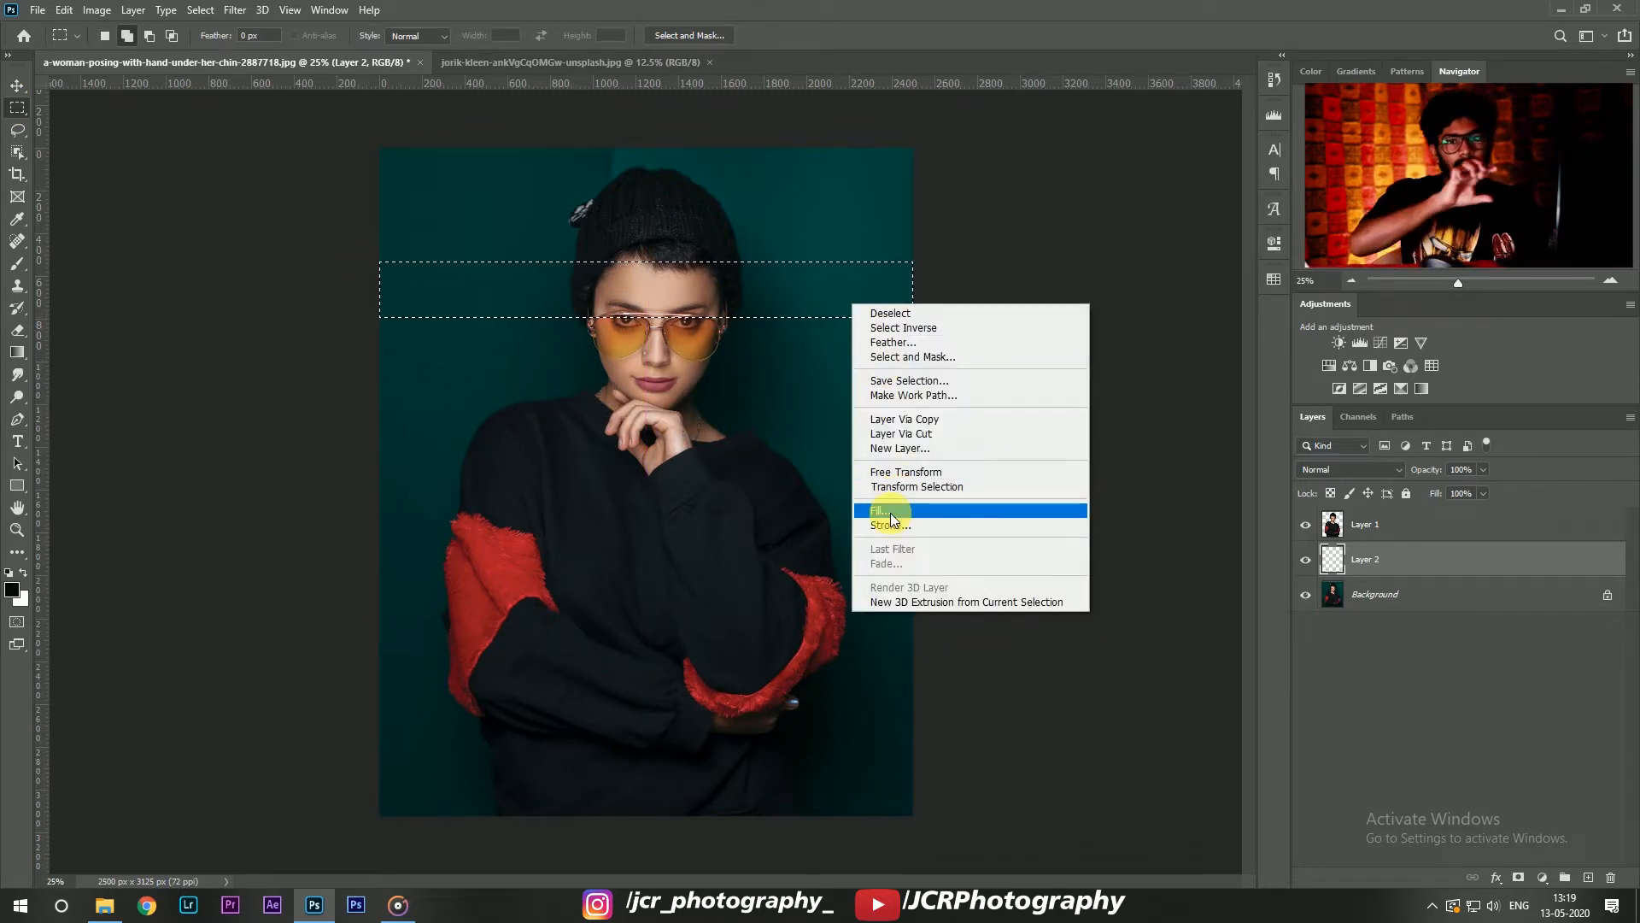
{"action": "left_click", "coordinate": [890, 512]}
{"action": "left_click", "coordinate": [921, 235]}
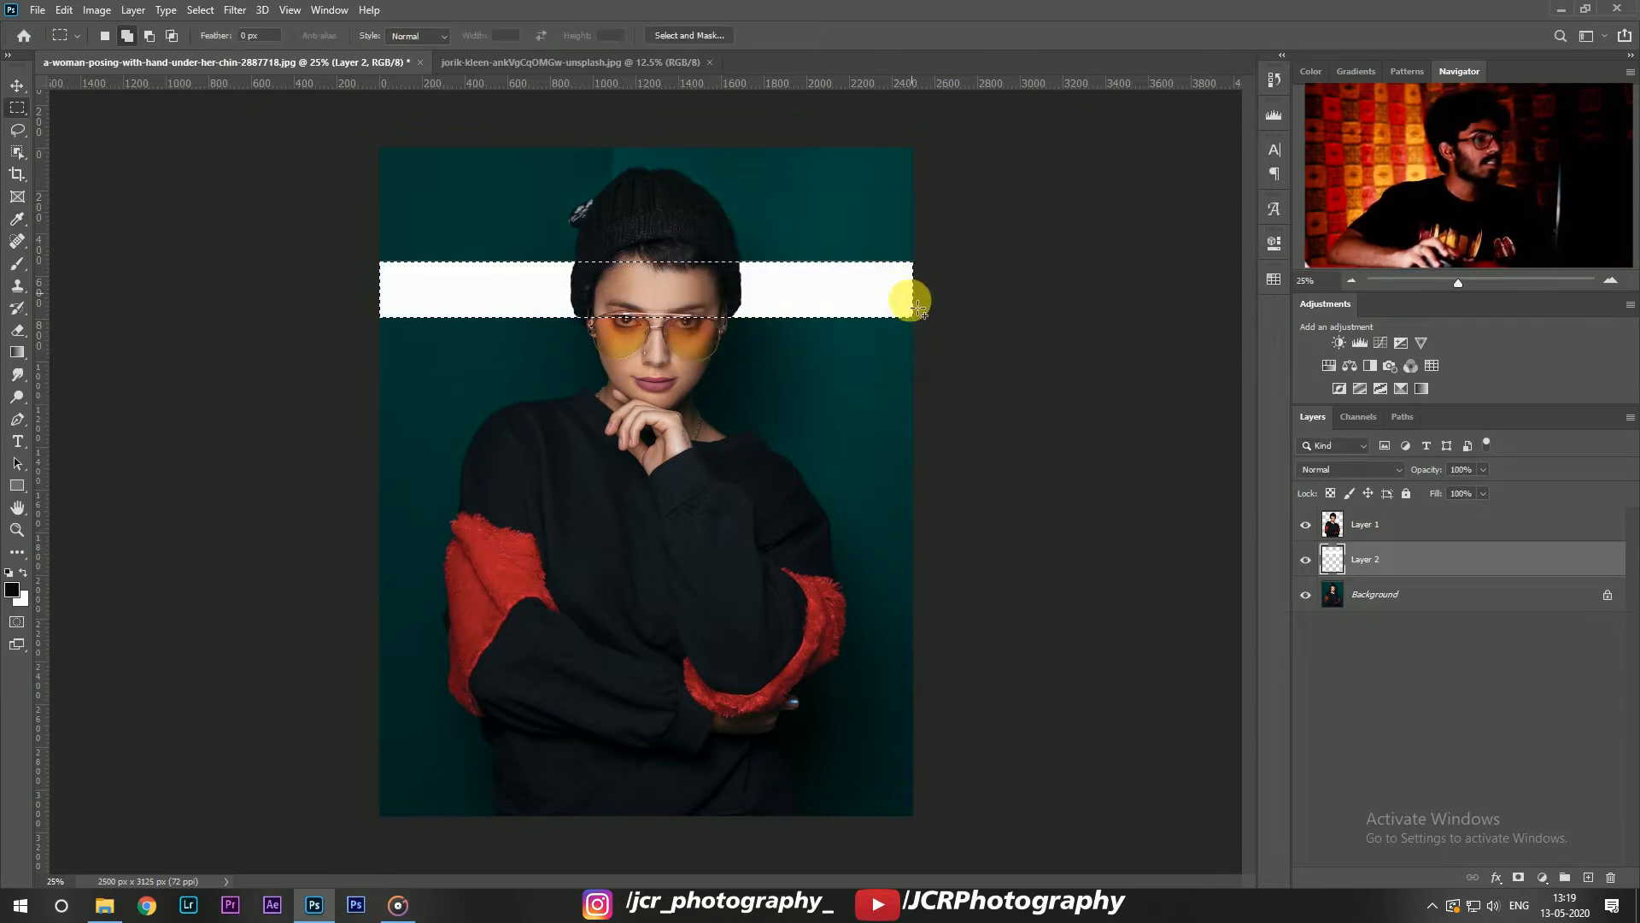
Step: Shift the strip selection down to leave a narrow gap below the first stripe and fill it with white
{"action": "key", "text": "shift+Down"}
{"action": "key", "text": "shift+Down"}
{"action": "key", "text": "shift+Down"}
{"action": "key", "text": "shift+Down"}
{"action": "key", "text": "shift+Down"}
{"action": "key", "text": "shift+Down"}
{"action": "key", "text": "shift+Down"}
{"action": "key", "text": "shift+Down"}
{"action": "key", "text": "shift+Down"}
{"action": "key", "text": "shift+Down"}
{"action": "key", "text": "shift+Down"}
{"action": "key", "text": "shift+Down"}
{"action": "key", "text": "shift+Down"}
{"action": "key", "text": "shift+Down"}
{"action": "key", "text": "shift+Down"}
{"action": "key", "text": "shift+Down"}
{"action": "key", "text": "shift+Down"}
{"action": "key", "text": "shift+Down"}
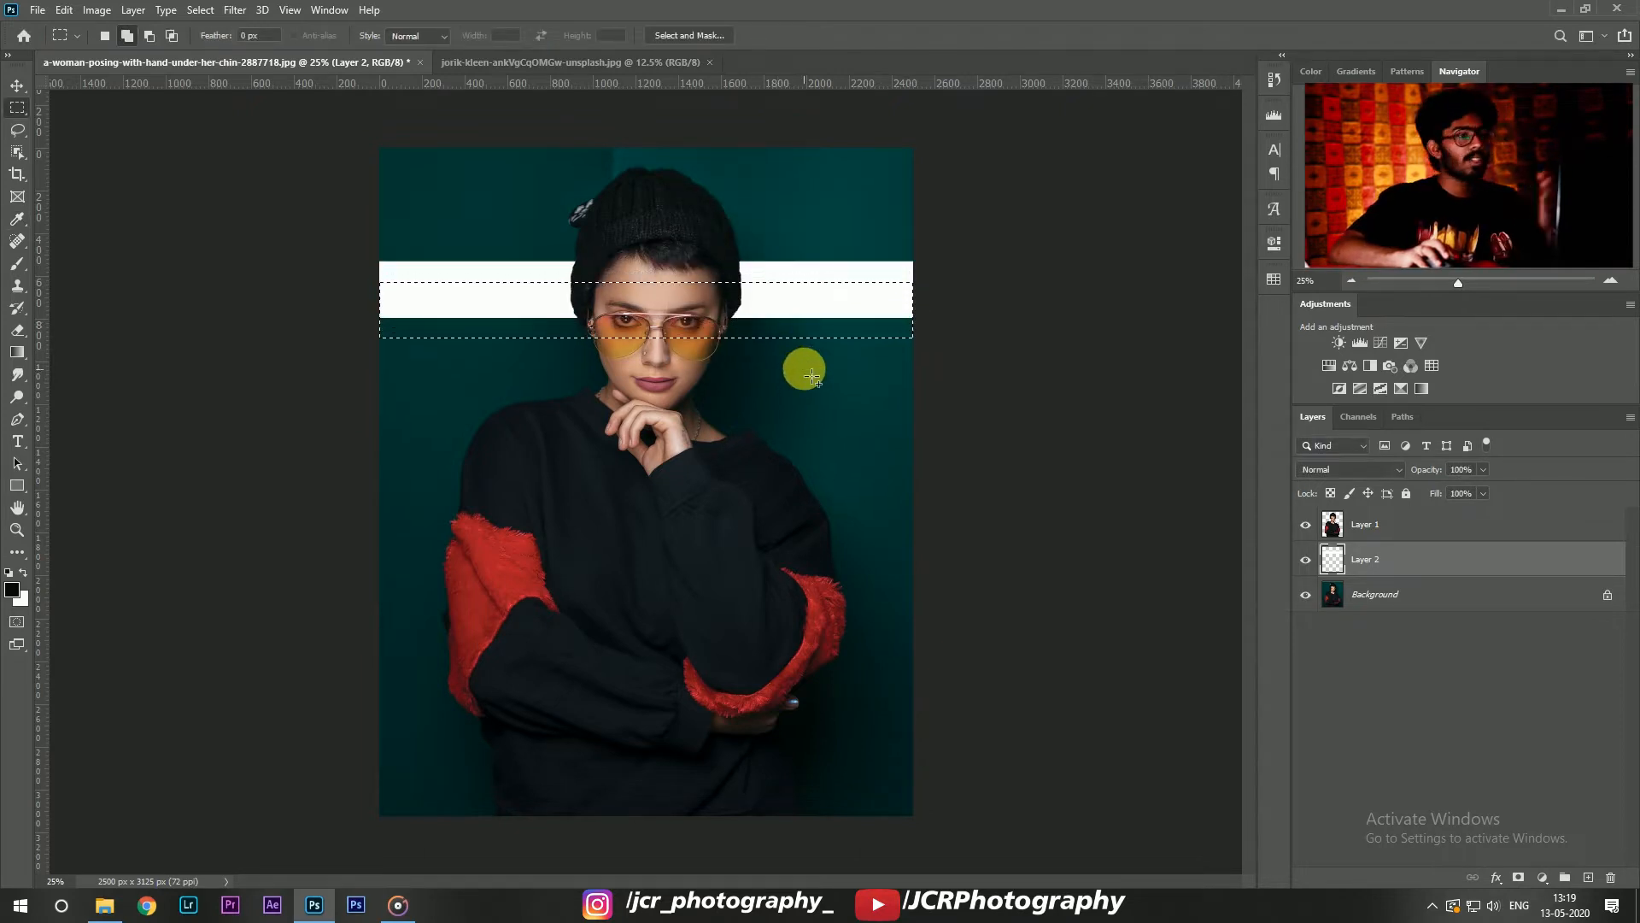
{"action": "key", "text": "shift+Down"}
{"action": "key", "text": "shift+Down"}
{"action": "key", "text": "shift+Down"}
{"action": "key", "text": "shift+Down"}
{"action": "key", "text": "shift+Down"}
{"action": "key", "text": "shift+Down"}
{"action": "key", "text": "shift+Down"}
{"action": "key", "text": "shift+Down"}
{"action": "key", "text": "shift+Down"}
{"action": "key", "text": "shift+Down"}
{"action": "key", "text": "shift+Down"}
{"action": "key", "text": "shift+Down"}
{"action": "key", "text": "shift+Down"}
{"action": "key", "text": "shift+Down"}
{"action": "key", "text": "shift+Down"}
{"action": "key", "text": "shift+Down"}
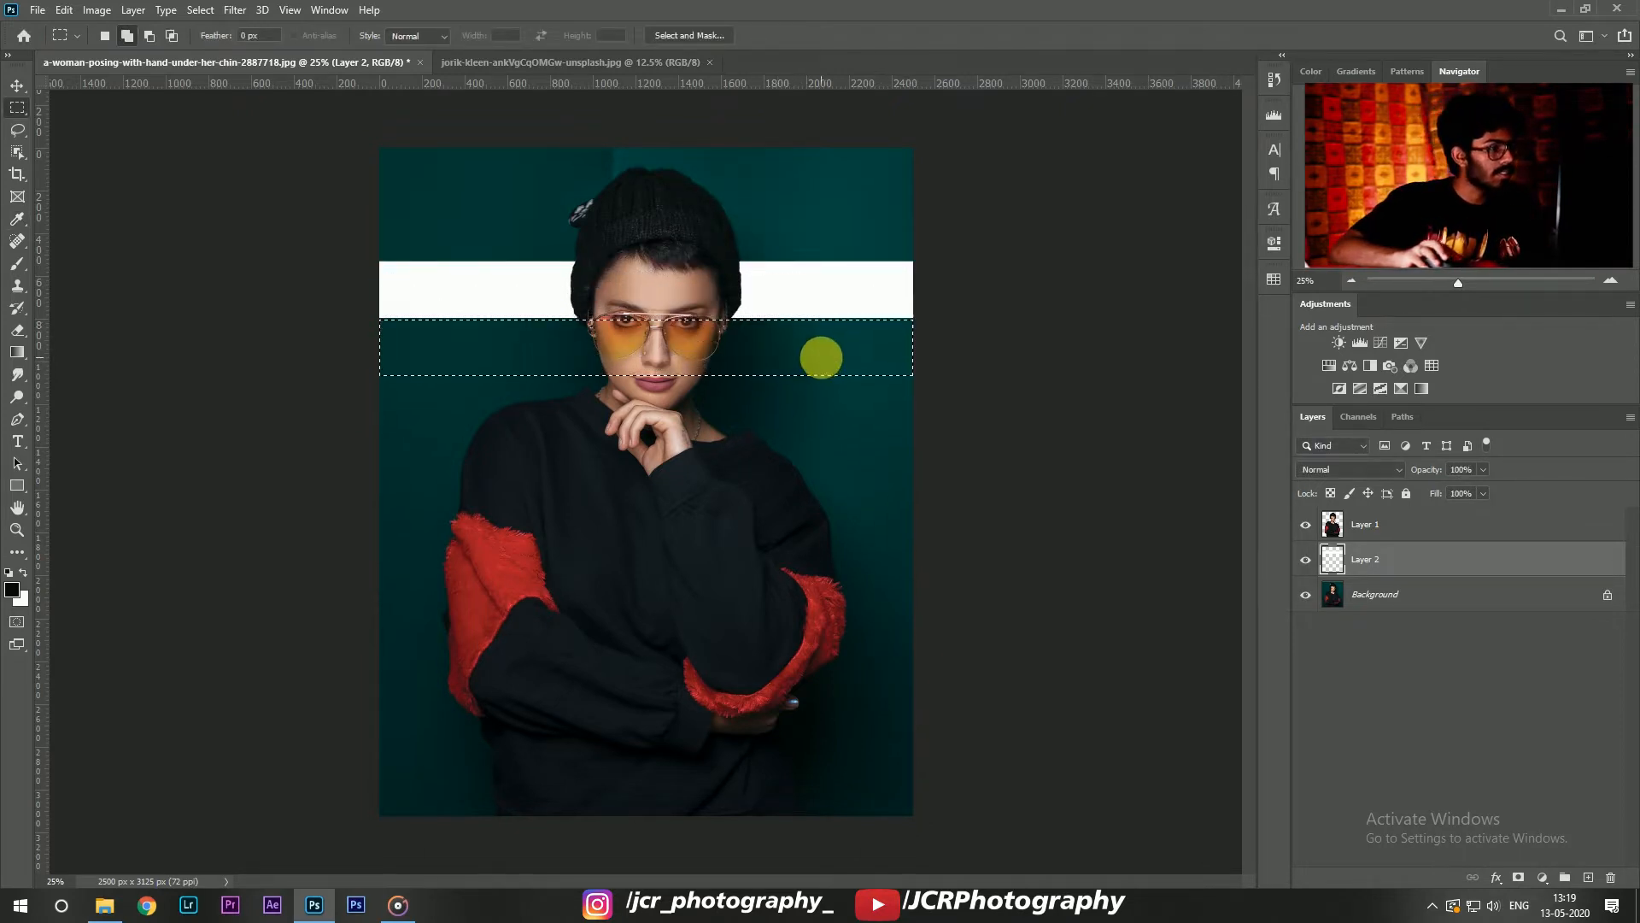
{"action": "right_click", "coordinate": [822, 359]}
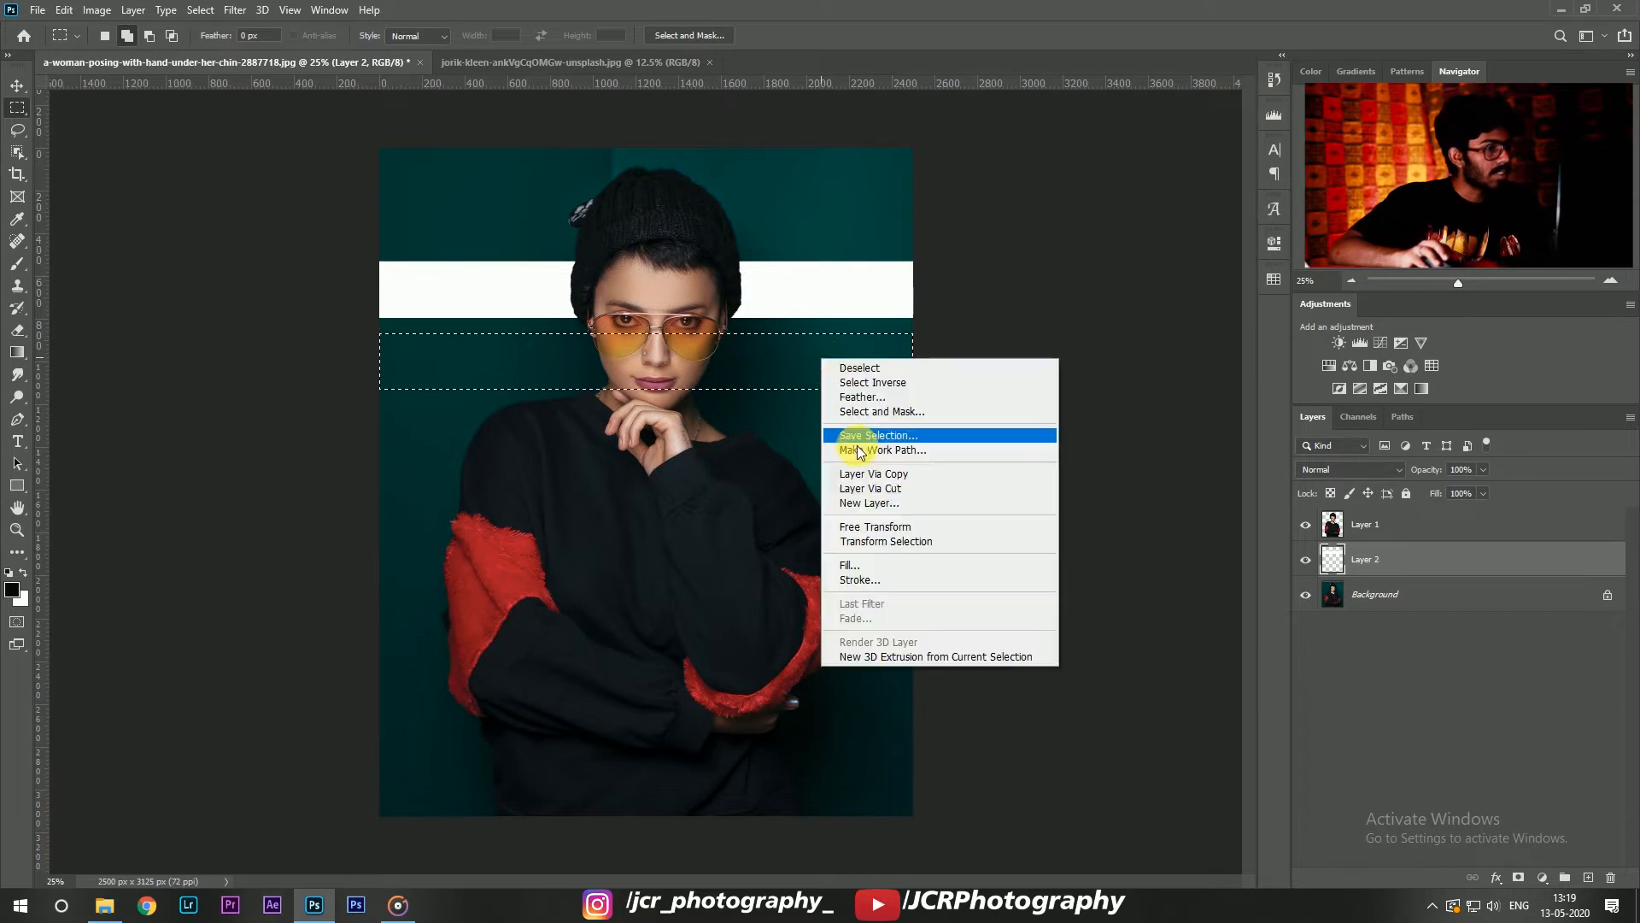
{"action": "left_click", "coordinate": [856, 566]}
{"action": "left_click", "coordinate": [930, 248]}
Step: Add a third white stripe at the woman's shoulder level by shifting the strip selection down and filling it
{"action": "key", "text": "shift+Down"}
{"action": "key", "text": "shift+Down"}
{"action": "key", "text": "shift+Down"}
{"action": "key", "text": "shift+Down"}
{"action": "key", "text": "shift+Down"}
{"action": "key", "text": "shift+Down"}
{"action": "key", "text": "shift+Down"}
{"action": "key", "text": "shift+Down"}
{"action": "key", "text": "shift+Down"}
{"action": "key", "text": "shift+Down"}
{"action": "key", "text": "shift+Down"}
{"action": "key", "text": "shift+Down"}
{"action": "key", "text": "shift+Down"}
{"action": "key", "text": "shift+Down"}
{"action": "key", "text": "shift+Down"}
{"action": "key", "text": "shift+Down"}
{"action": "key", "text": "shift+Down"}
{"action": "key", "text": "shift+Down"}
{"action": "key", "text": "shift+Down"}
{"action": "key", "text": "shift+Down"}
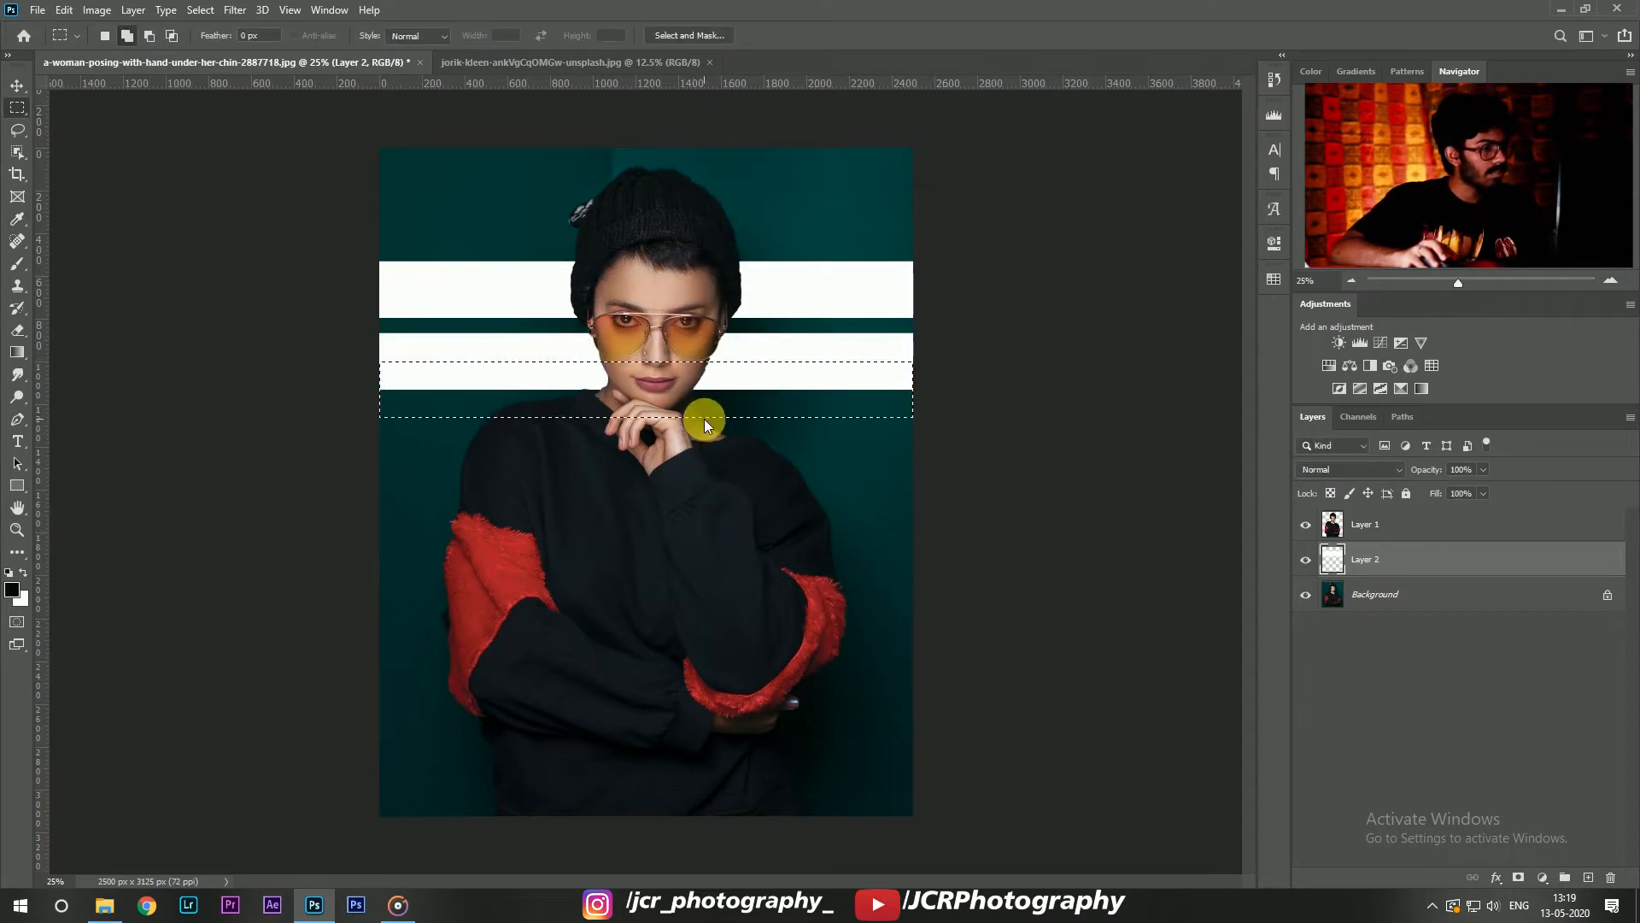
{"action": "right_click", "coordinate": [720, 449]}
{"action": "left_click", "coordinate": [754, 653]}
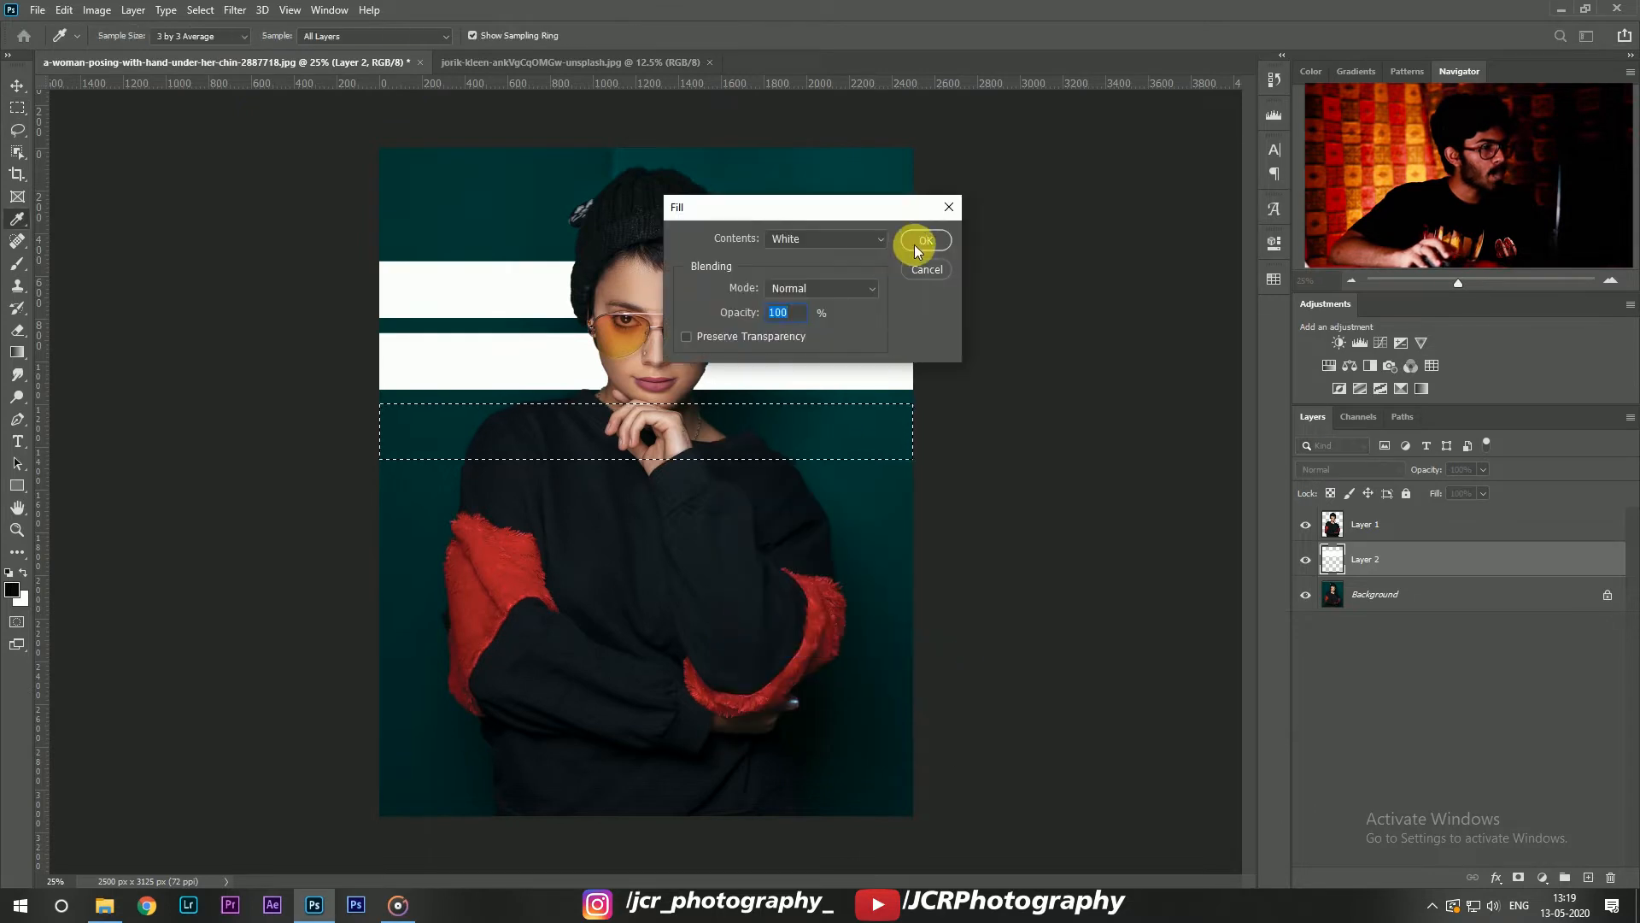
{"action": "left_click", "coordinate": [914, 248]}
Step: Add a fourth white stripe across the chest area by moving the strip selection below the third stripe and filling it
{"action": "key", "text": "shift+Down"}
{"action": "key", "text": "shift+Down"}
{"action": "key", "text": "shift+Down"}
{"action": "key", "text": "shift+Down"}
{"action": "key", "text": "shift+Down"}
{"action": "key", "text": "shift+Down"}
{"action": "key", "text": "shift+Down"}
{"action": "key", "text": "shift+Down"}
{"action": "key", "text": "shift+Down"}
{"action": "key", "text": "shift+Down"}
{"action": "key", "text": "shift+Down"}
{"action": "key", "text": "shift+Down"}
{"action": "right_click", "coordinate": [724, 509]}
{"action": "left_click", "coordinate": [854, 692]}
{"action": "left_click", "coordinate": [915, 242]}
Step: Add a fifth white stripe at the level of the red sleeve patches with the same spacing, and deselect
{"action": "key", "text": "shift+Down"}
{"action": "key", "text": "shift+Down"}
{"action": "key", "text": "shift+Down"}
{"action": "key", "text": "shift+Down"}
{"action": "key", "text": "shift+Down"}
{"action": "key", "text": "shift+Down"}
{"action": "key", "text": "shift+Down"}
{"action": "key", "text": "shift+Down"}
{"action": "key", "text": "shift+Down"}
{"action": "key", "text": "shift+Down"}
{"action": "key", "text": "shift+Down"}
{"action": "key", "text": "shift+Down"}
{"action": "key", "text": "shift+Down"}
{"action": "key", "text": "shift+Down"}
{"action": "key", "text": "shift+Down"}
{"action": "key", "text": "shift+Down"}
{"action": "key", "text": "shift+Down"}
{"action": "key", "text": "shift+Down"}
{"action": "key", "text": "shift+Down"}
{"action": "key", "text": "shift+Down"}
{"action": "key", "text": "shift+Down"}
{"action": "key", "text": "shift+Down"}
{"action": "key", "text": "shift+Down"}
{"action": "key", "text": "shift+Down"}
{"action": "key", "text": "shift+Down"}
{"action": "key", "text": "shift+Down"}
{"action": "key", "text": "shift+Down"}
{"action": "key", "text": "shift+Down"}
{"action": "key", "text": "shift+Down"}
{"action": "key", "text": "shift+Down"}
{"action": "right_click", "coordinate": [654, 564]}
{"action": "left_click", "coordinate": [668, 776]}
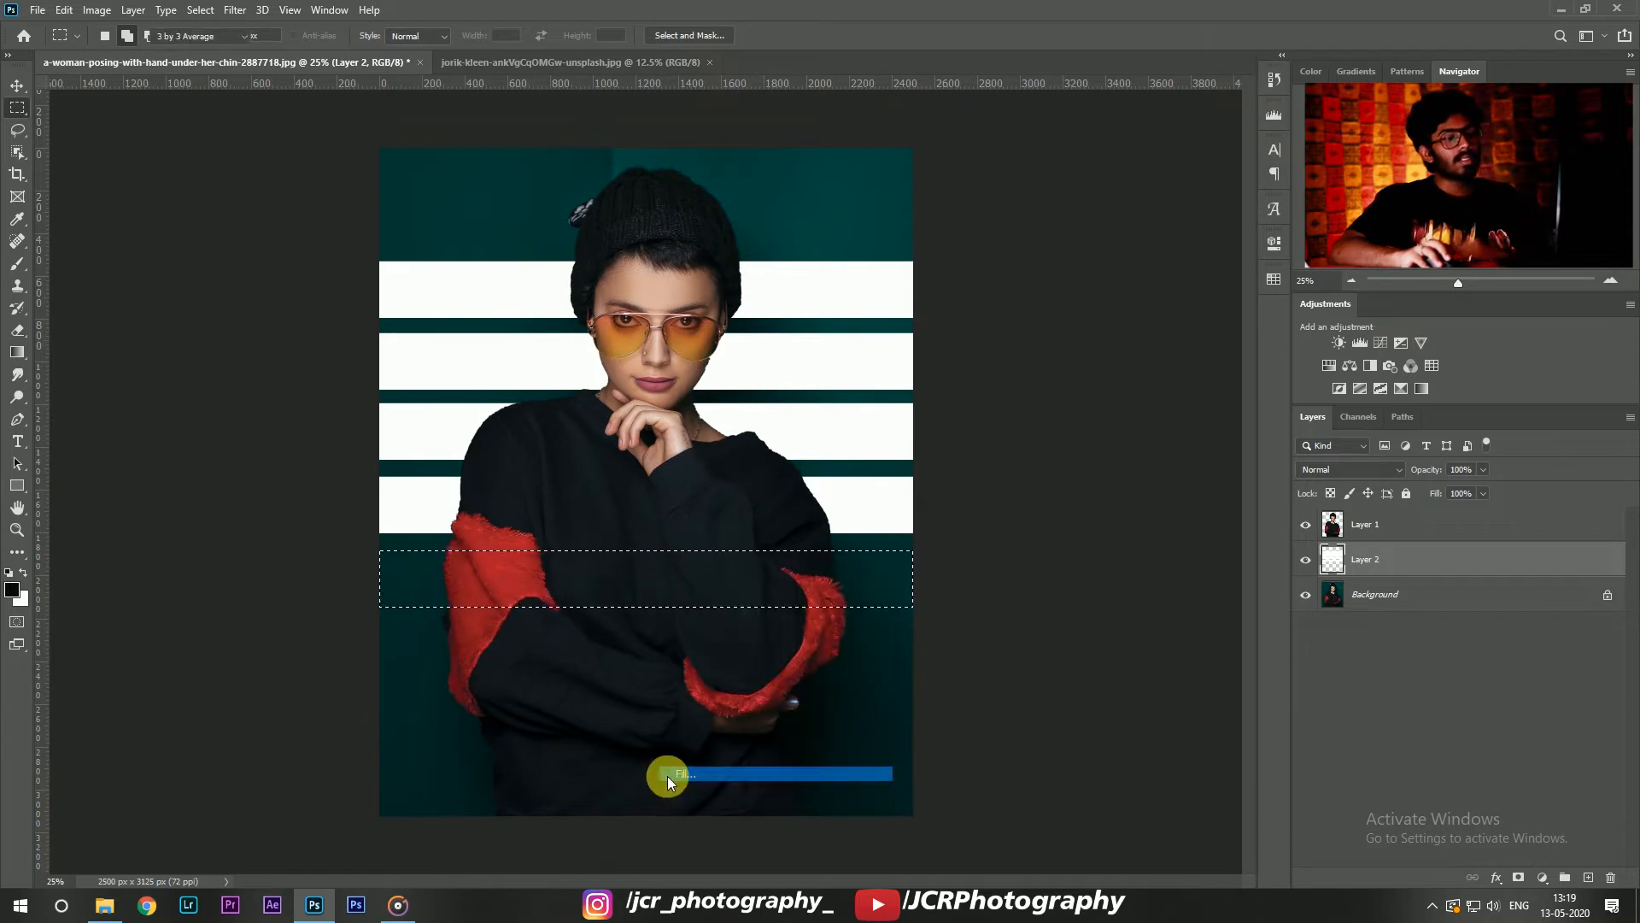
{"action": "key", "text": "Return"}
{"action": "right_click", "coordinate": [439, 340]}
{"action": "left_click", "coordinate": [496, 354]}
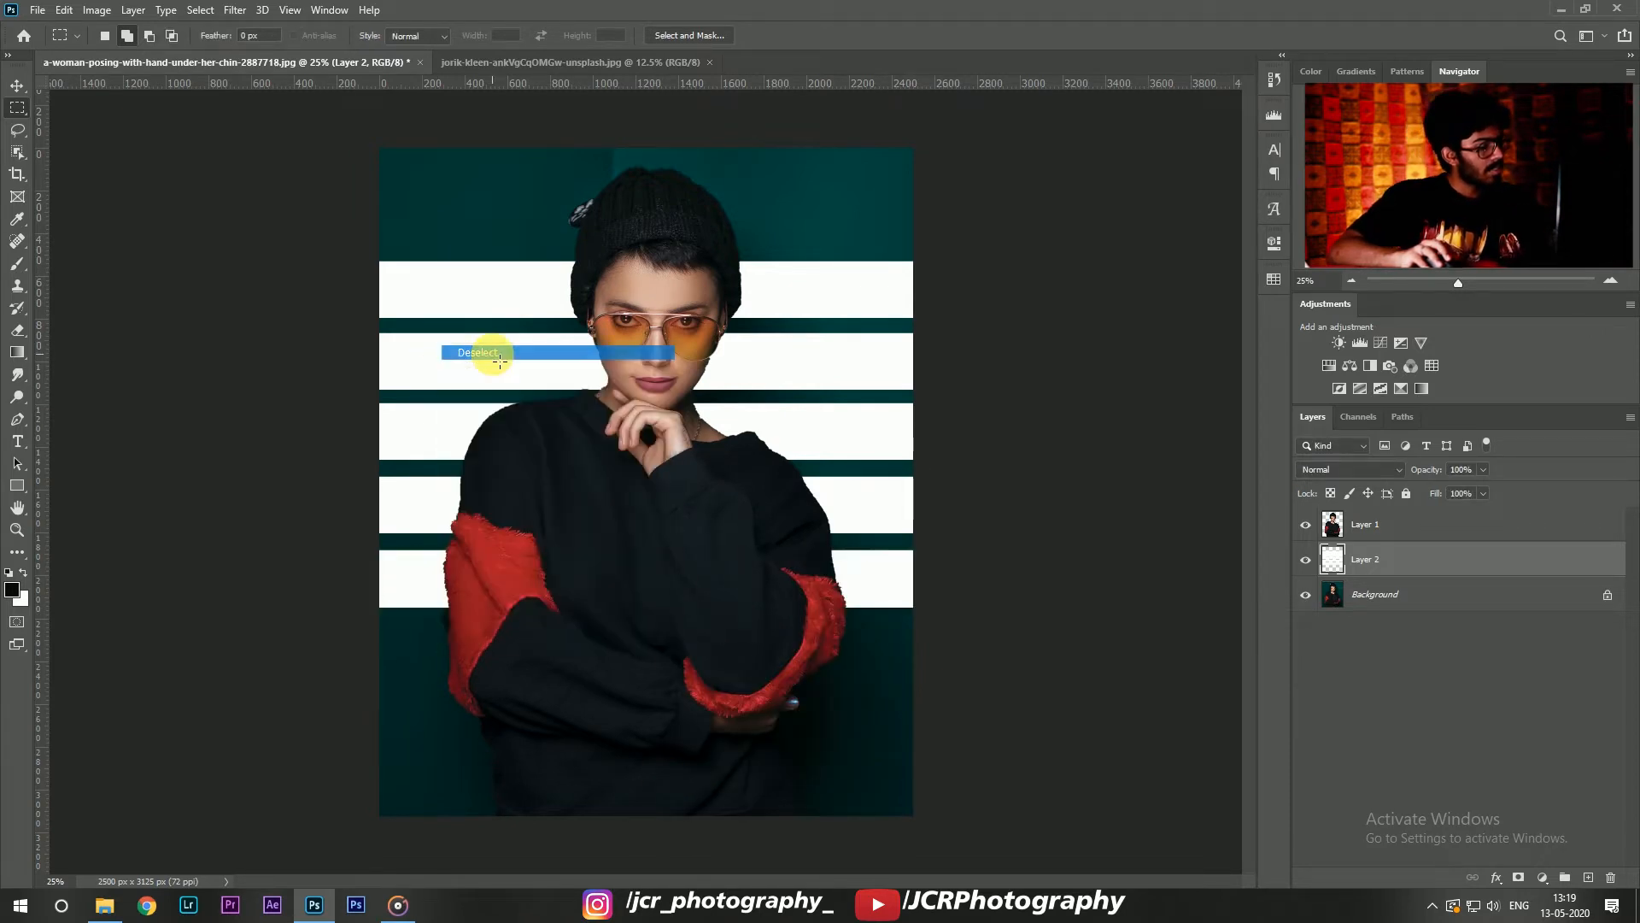
Step: Skew the stripes layer so the stripes narrow toward the image's left edge and fan out toward its right edge
{"action": "key", "text": "ctrl+t"}
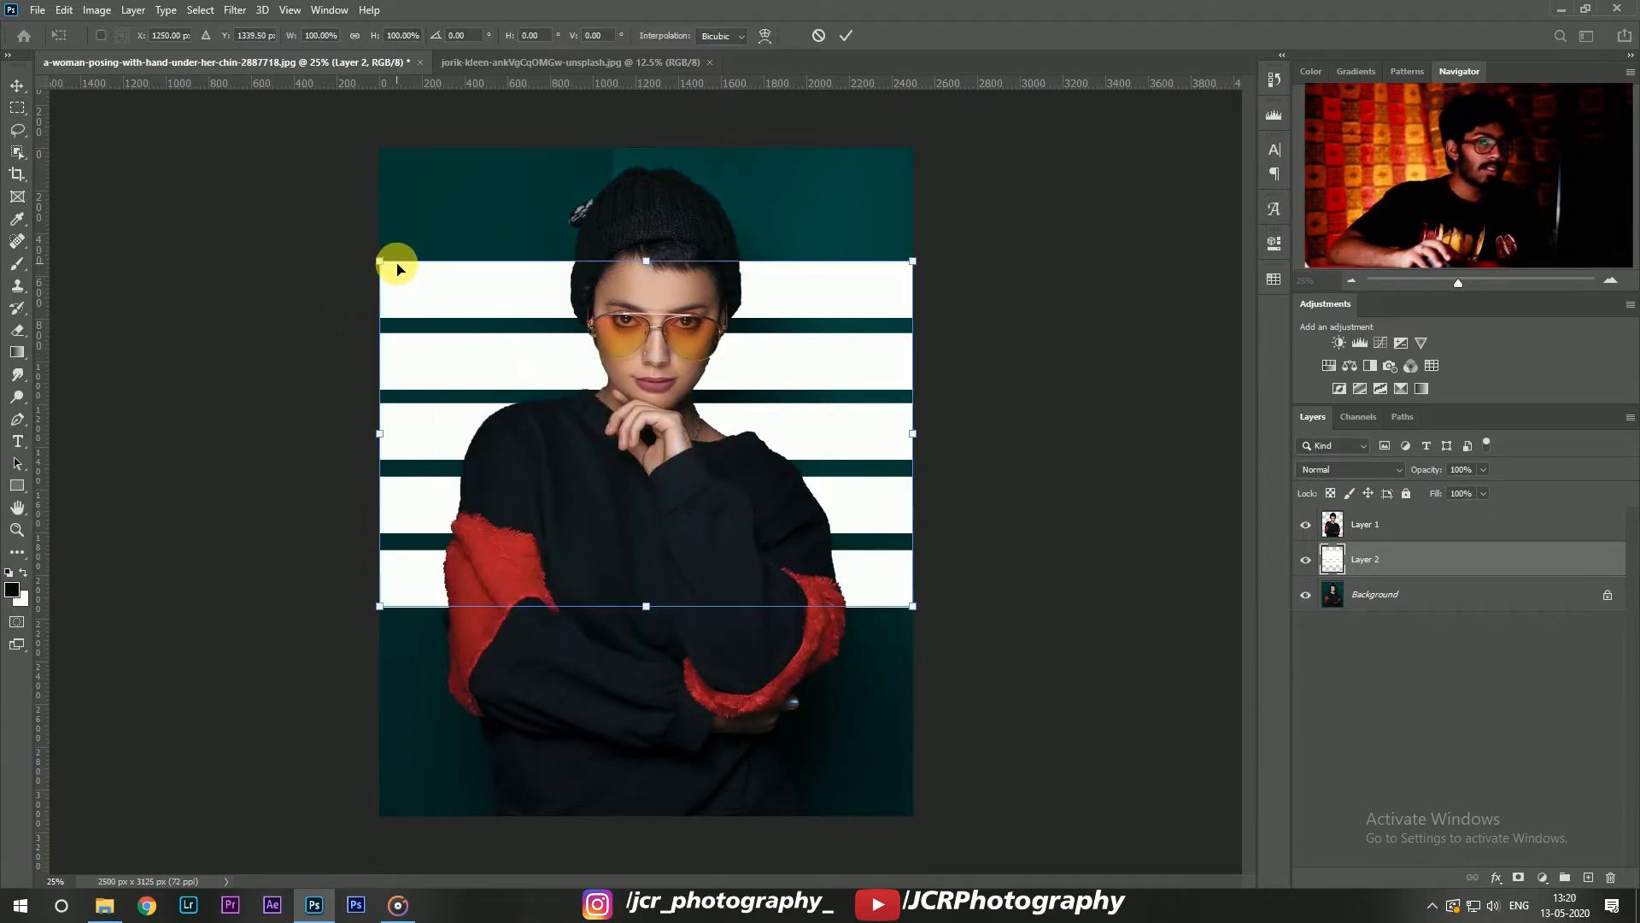
{"action": "right_click", "coordinate": [384, 325]}
{"action": "left_click", "coordinate": [452, 398]}
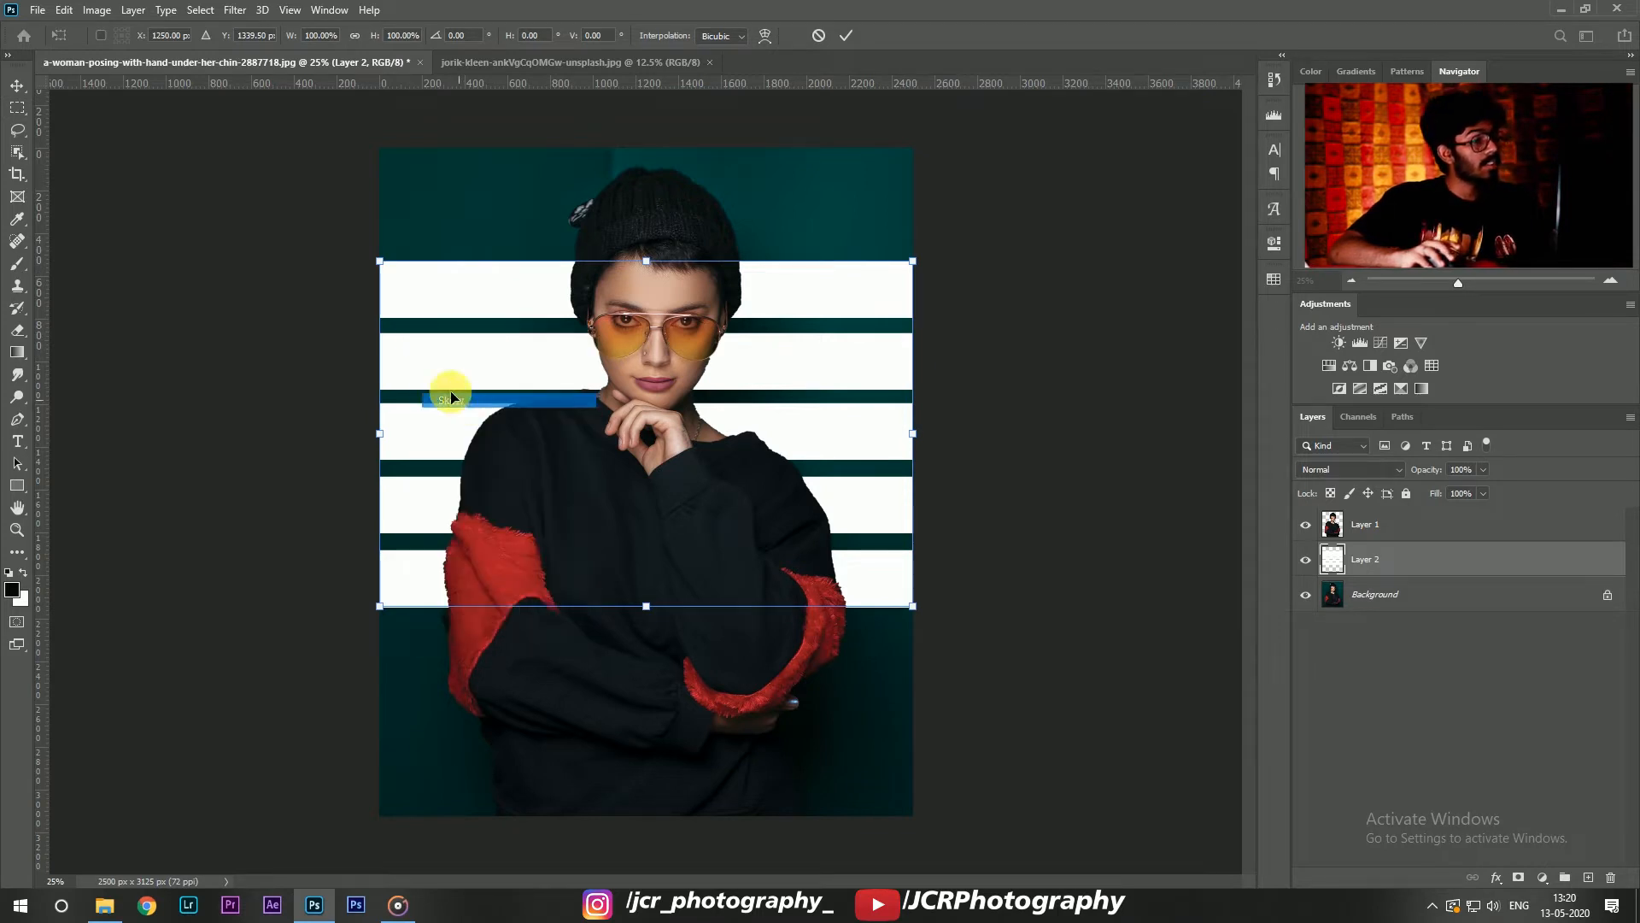
{"action": "left_click_drag", "start_coordinate": [381, 261], "coordinate": [380, 337]}
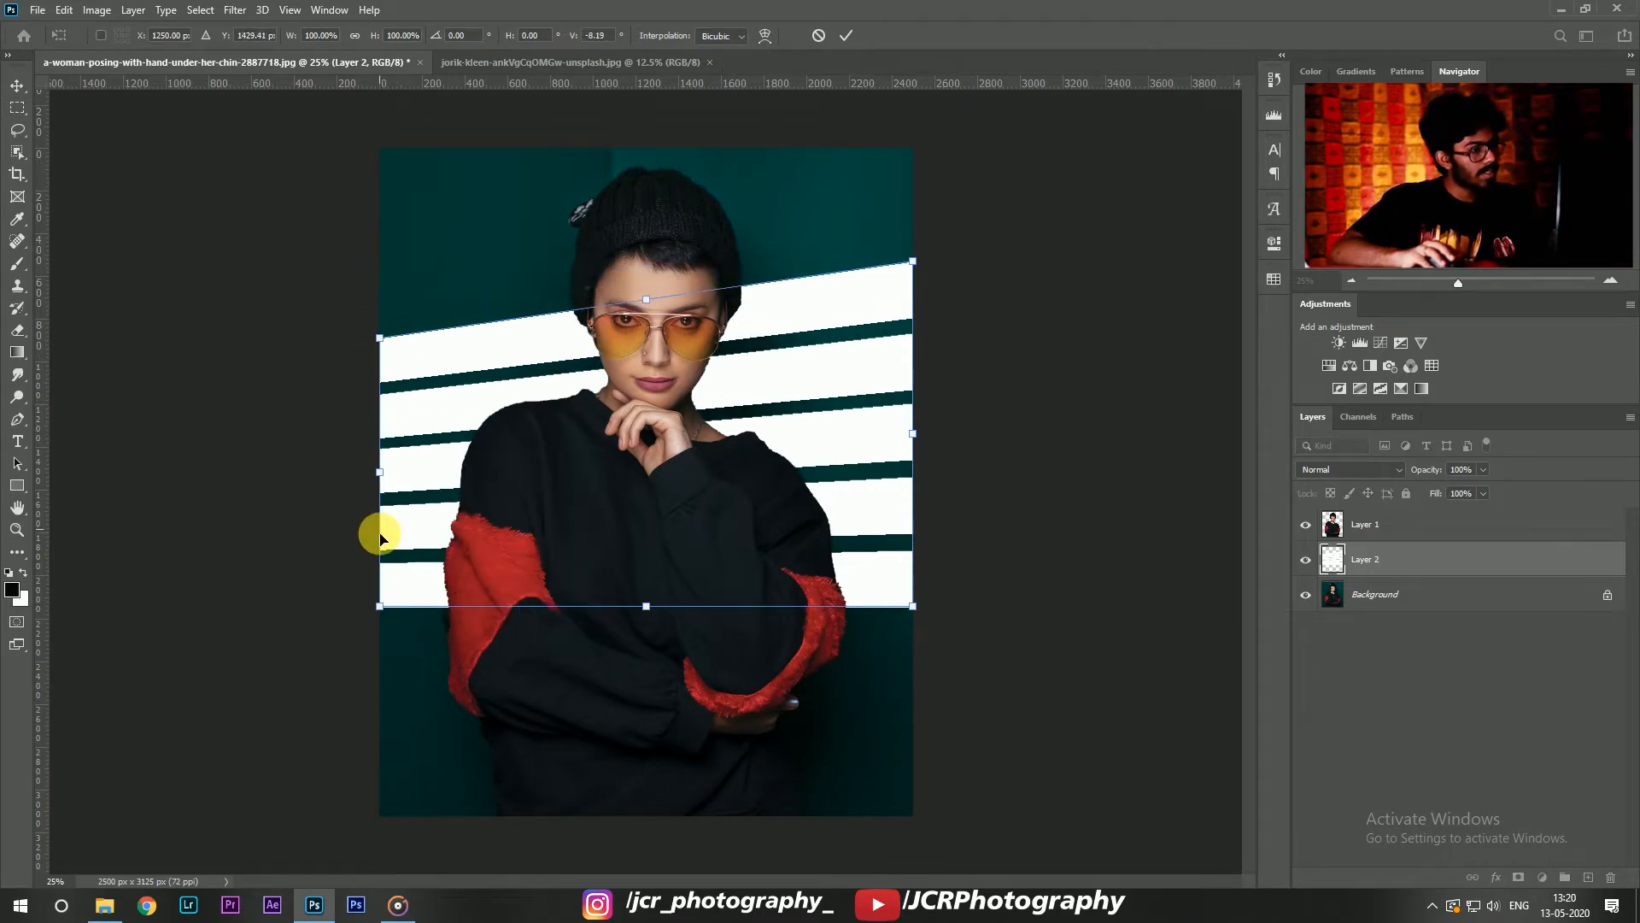
{"action": "left_click_drag", "start_coordinate": [378, 606], "coordinate": [370, 516]}
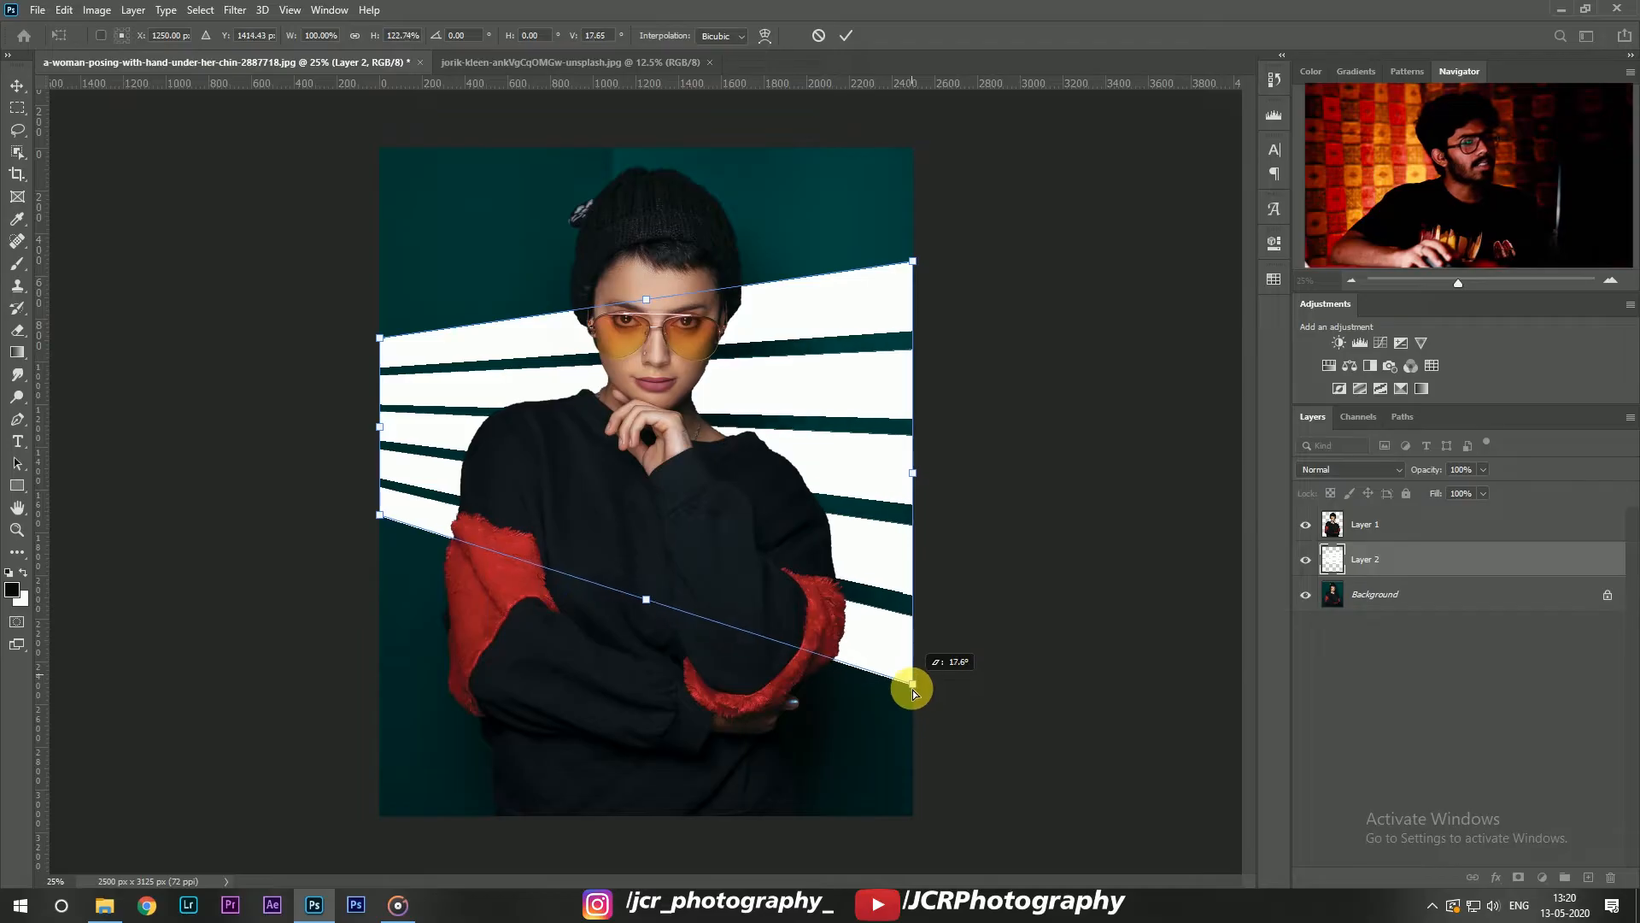
{"action": "left_click_drag", "start_coordinate": [908, 681], "coordinate": [912, 690]}
{"action": "left_click_drag", "start_coordinate": [912, 261], "coordinate": [914, 206]}
{"action": "key", "text": "Return"}
{"action": "key", "text": "m"}
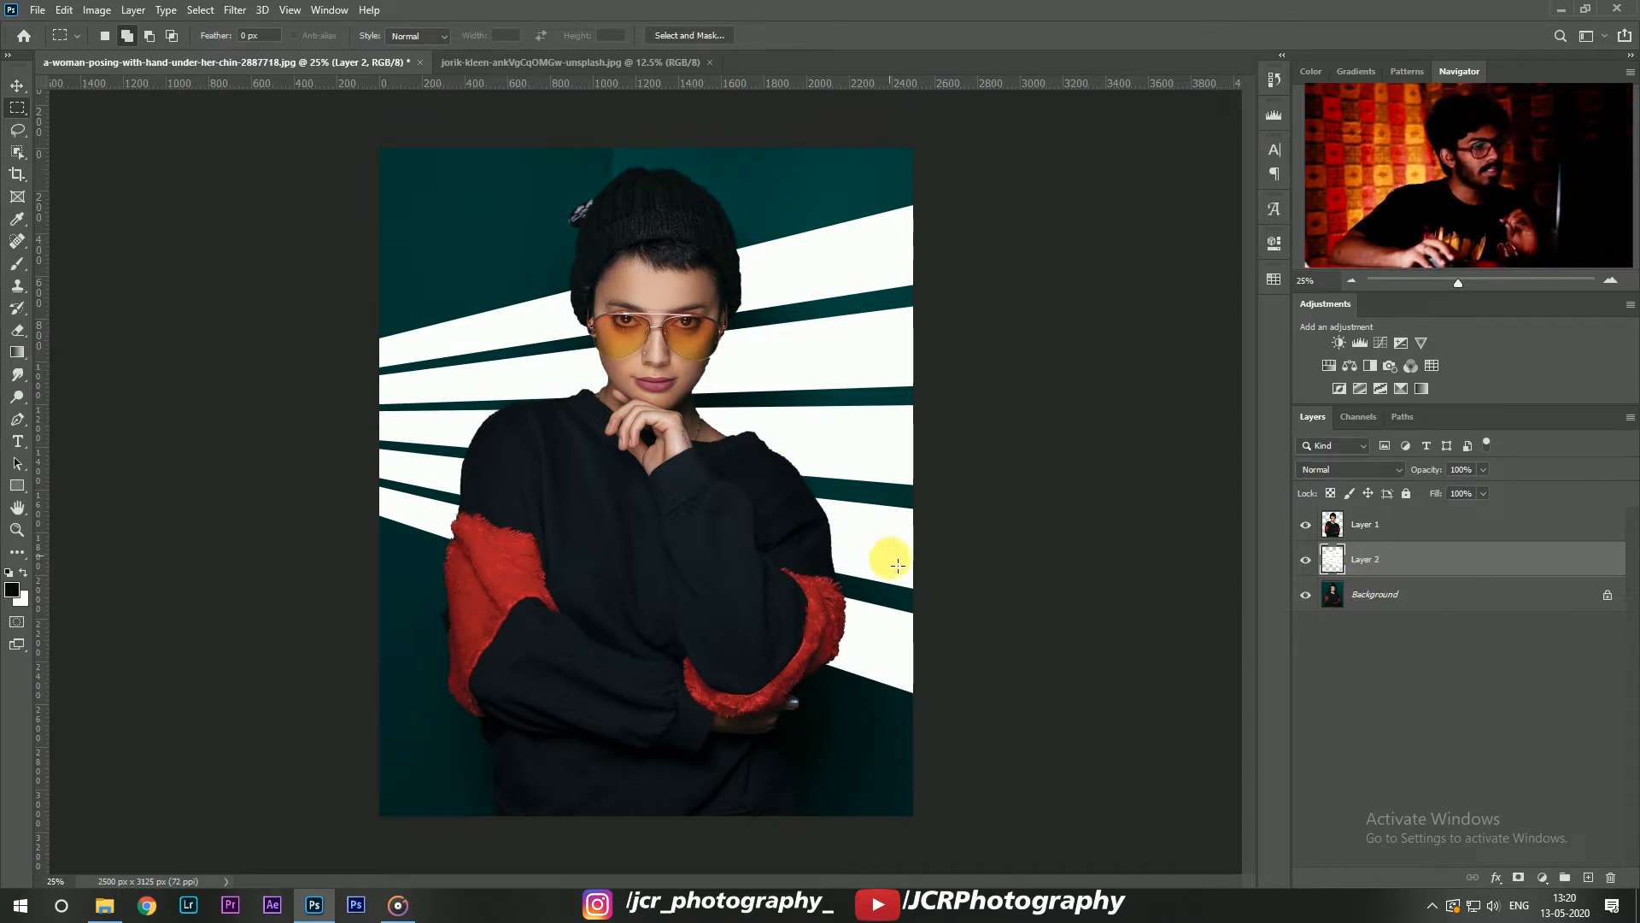
Step: Convert the stripes layer, Layer 2, to a smart object
{"action": "right_click", "coordinate": [1347, 562]}
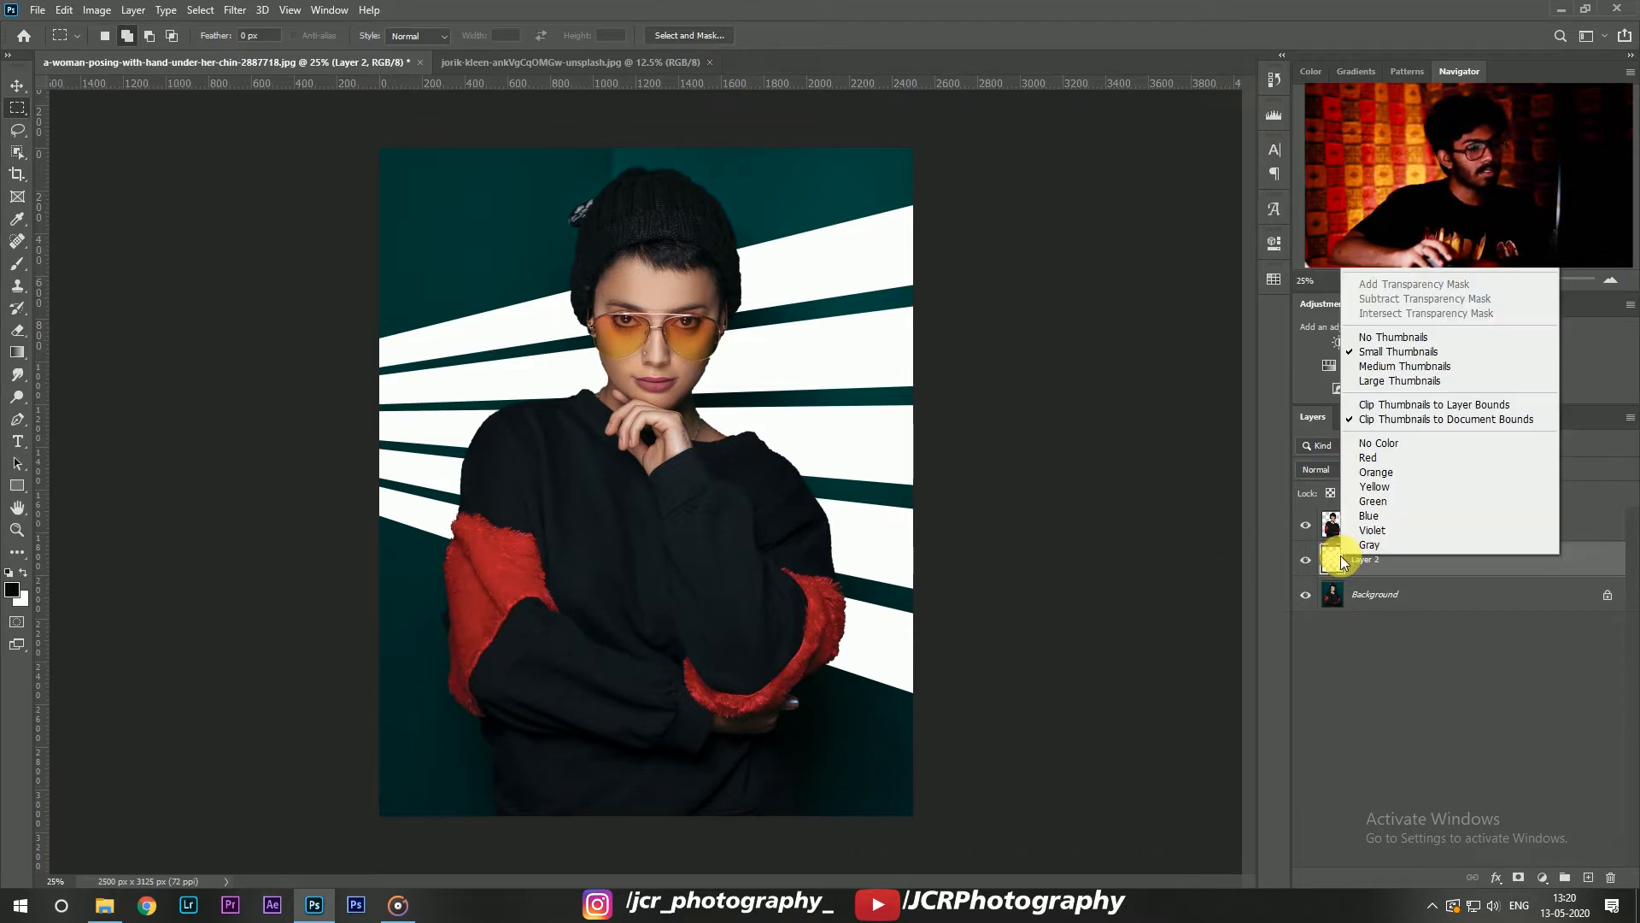
{"action": "right_click", "coordinate": [1380, 563]}
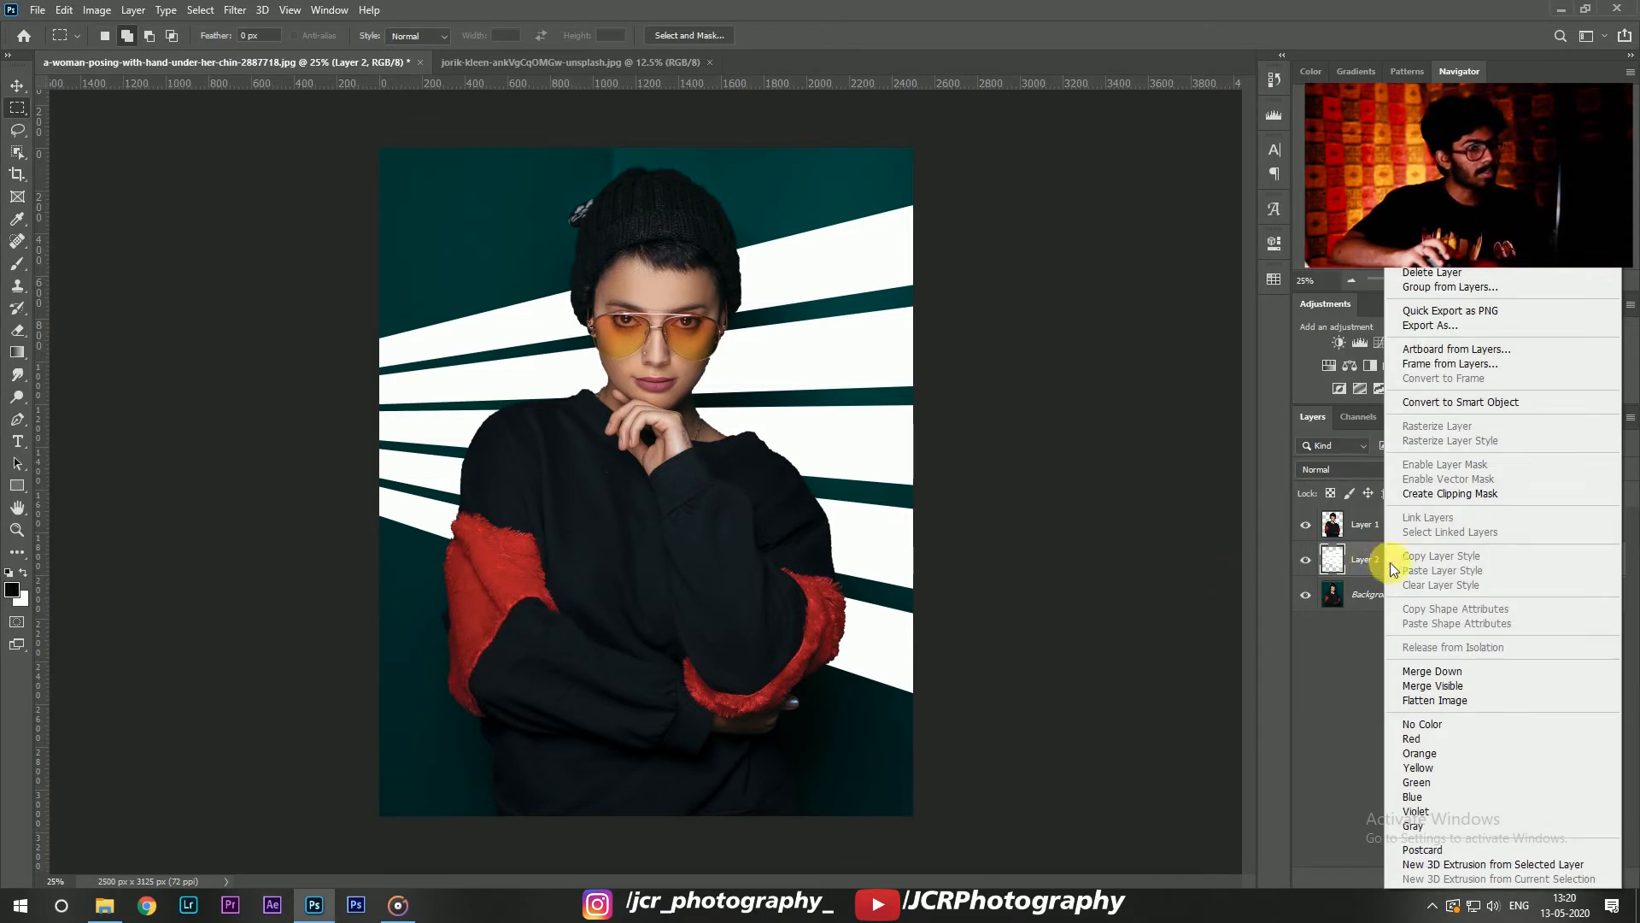
{"action": "left_click", "coordinate": [1464, 402]}
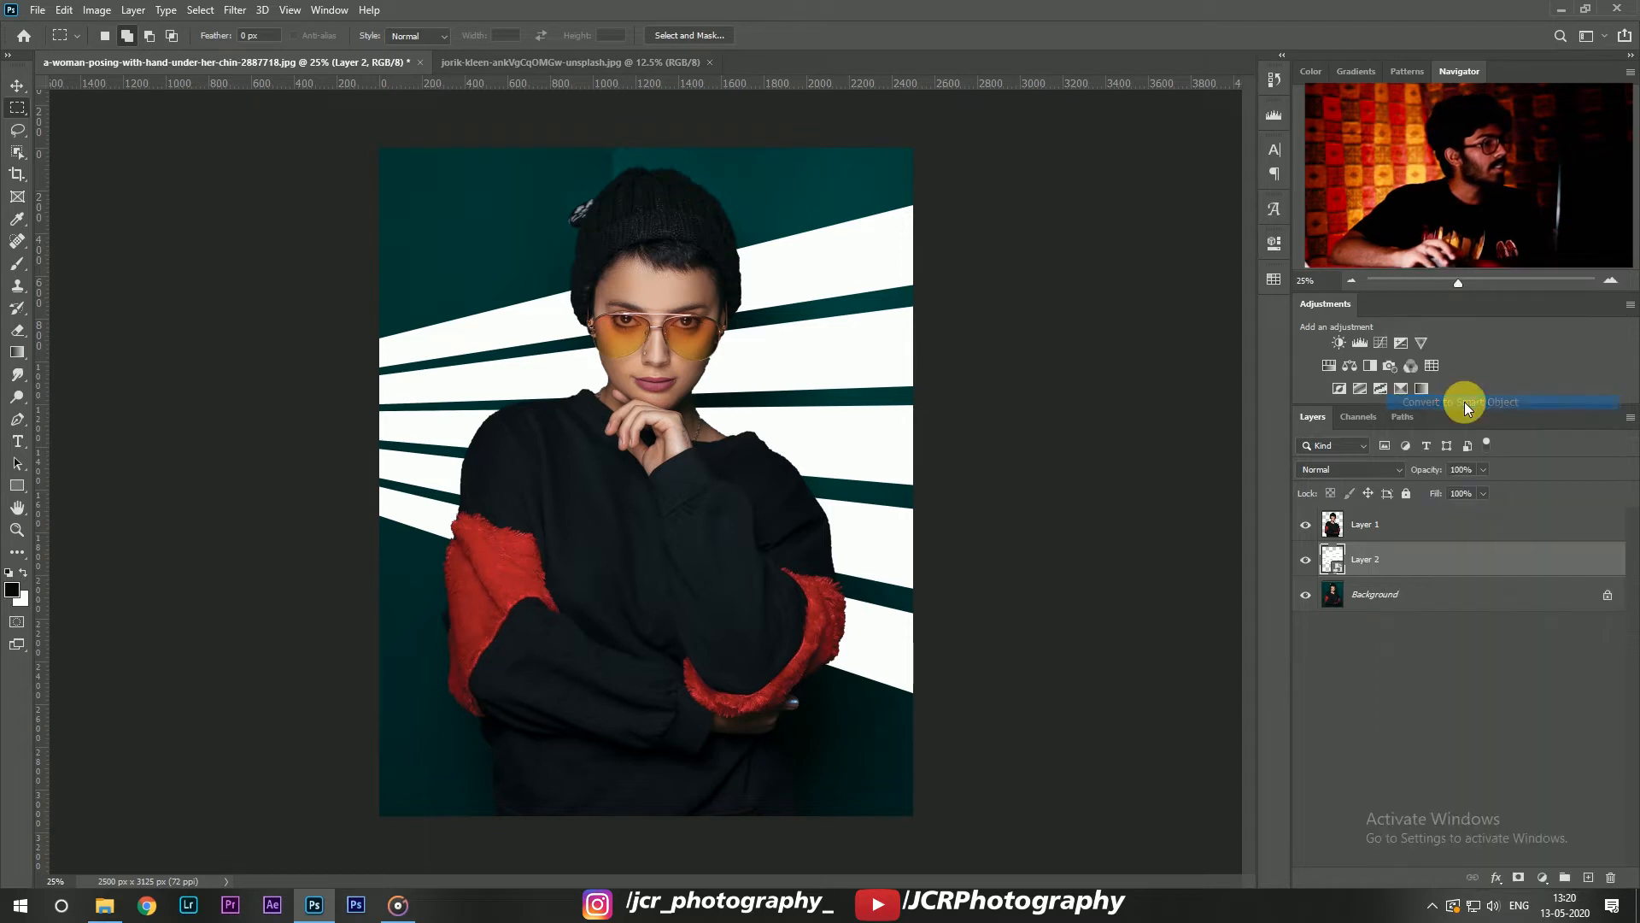
Step: Apply a Tilt-Shift blur to the stripes, rotated to vertical and centred beyond the canvas's left edge so the blur increases rightward
{"action": "left_click", "coordinate": [235, 9]}
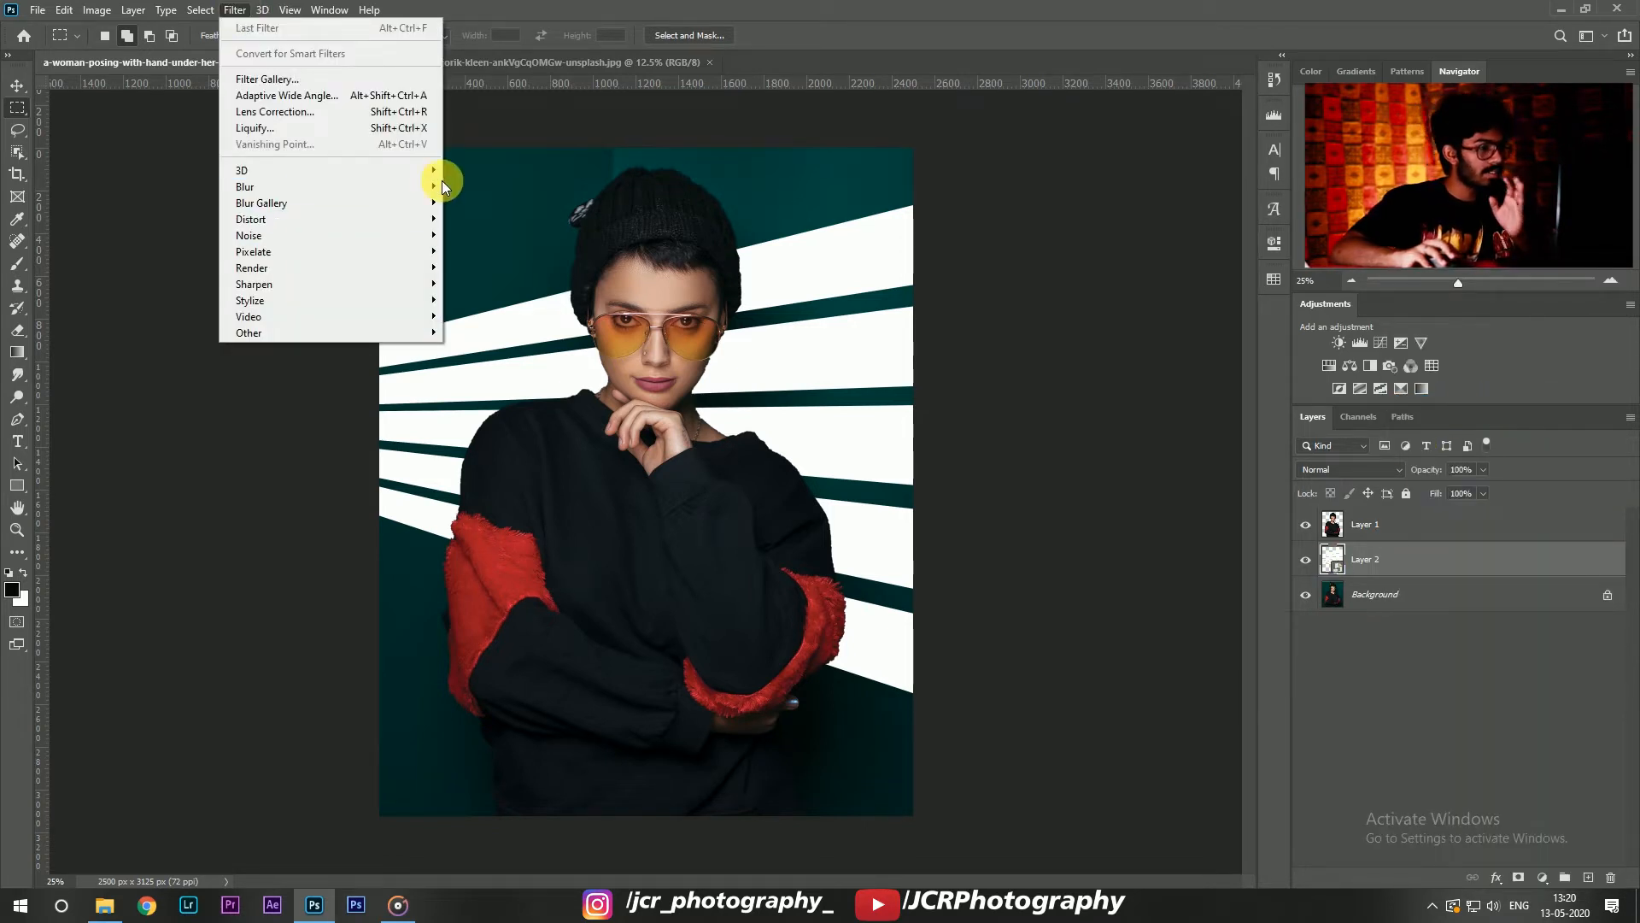
{"action": "mouse_move", "coordinate": [431, 202]}
{"action": "left_click", "coordinate": [477, 235]}
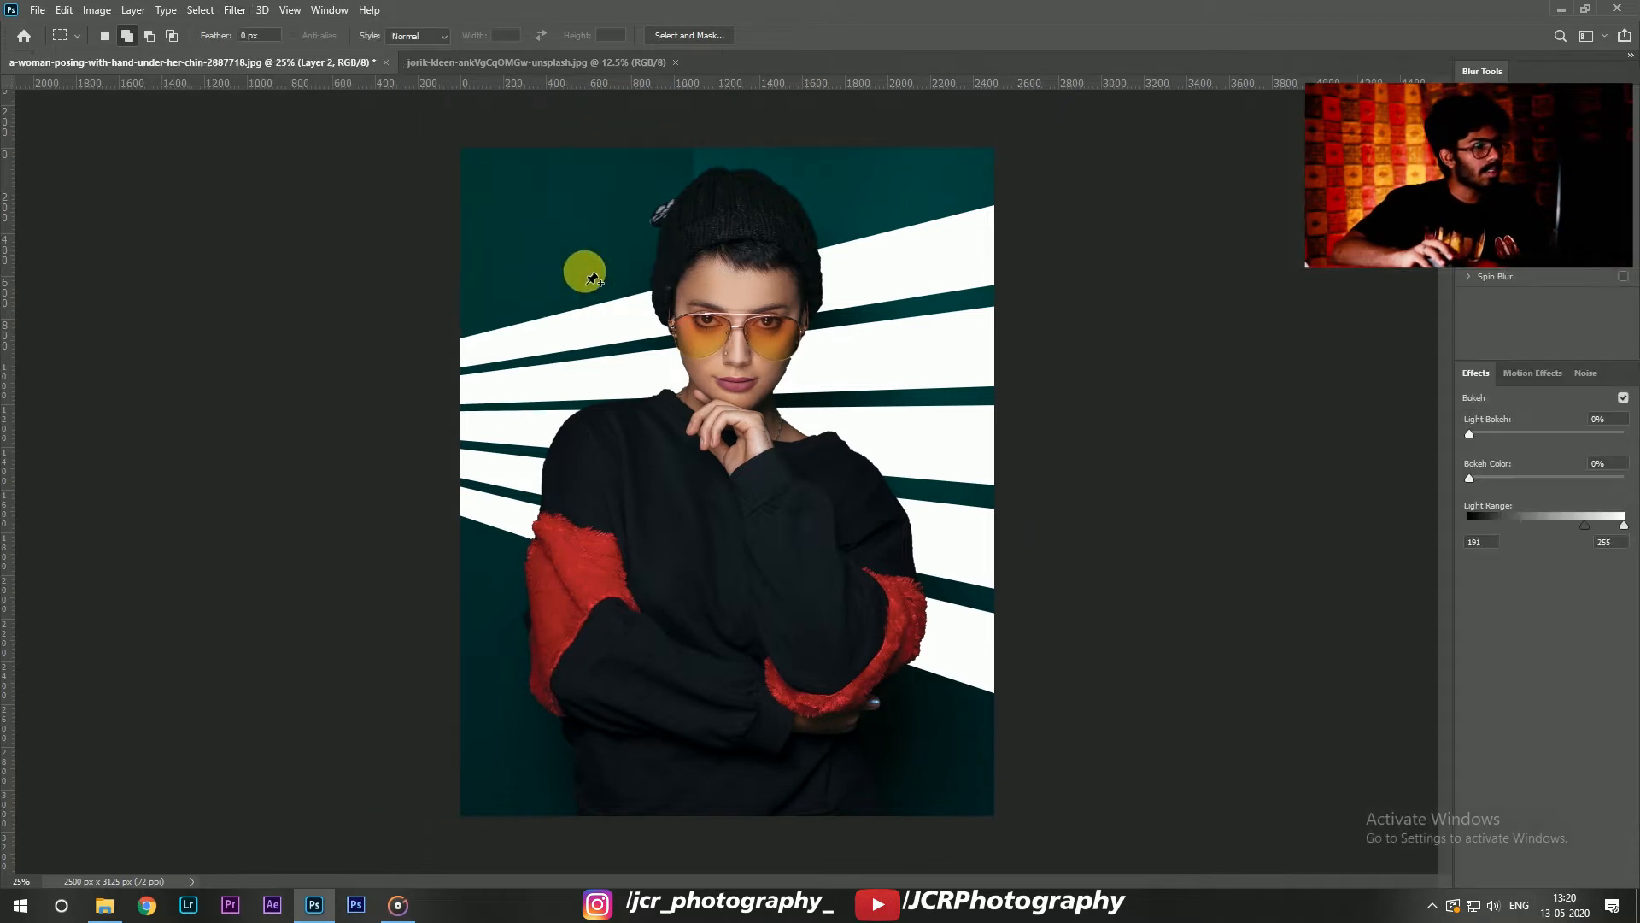
{"action": "left_click_drag", "start_coordinate": [734, 414], "coordinate": [400, 514]}
{"action": "left_click_drag", "start_coordinate": [474, 476], "coordinate": [445, 476]}
{"action": "left_click", "coordinate": [604, 35]}
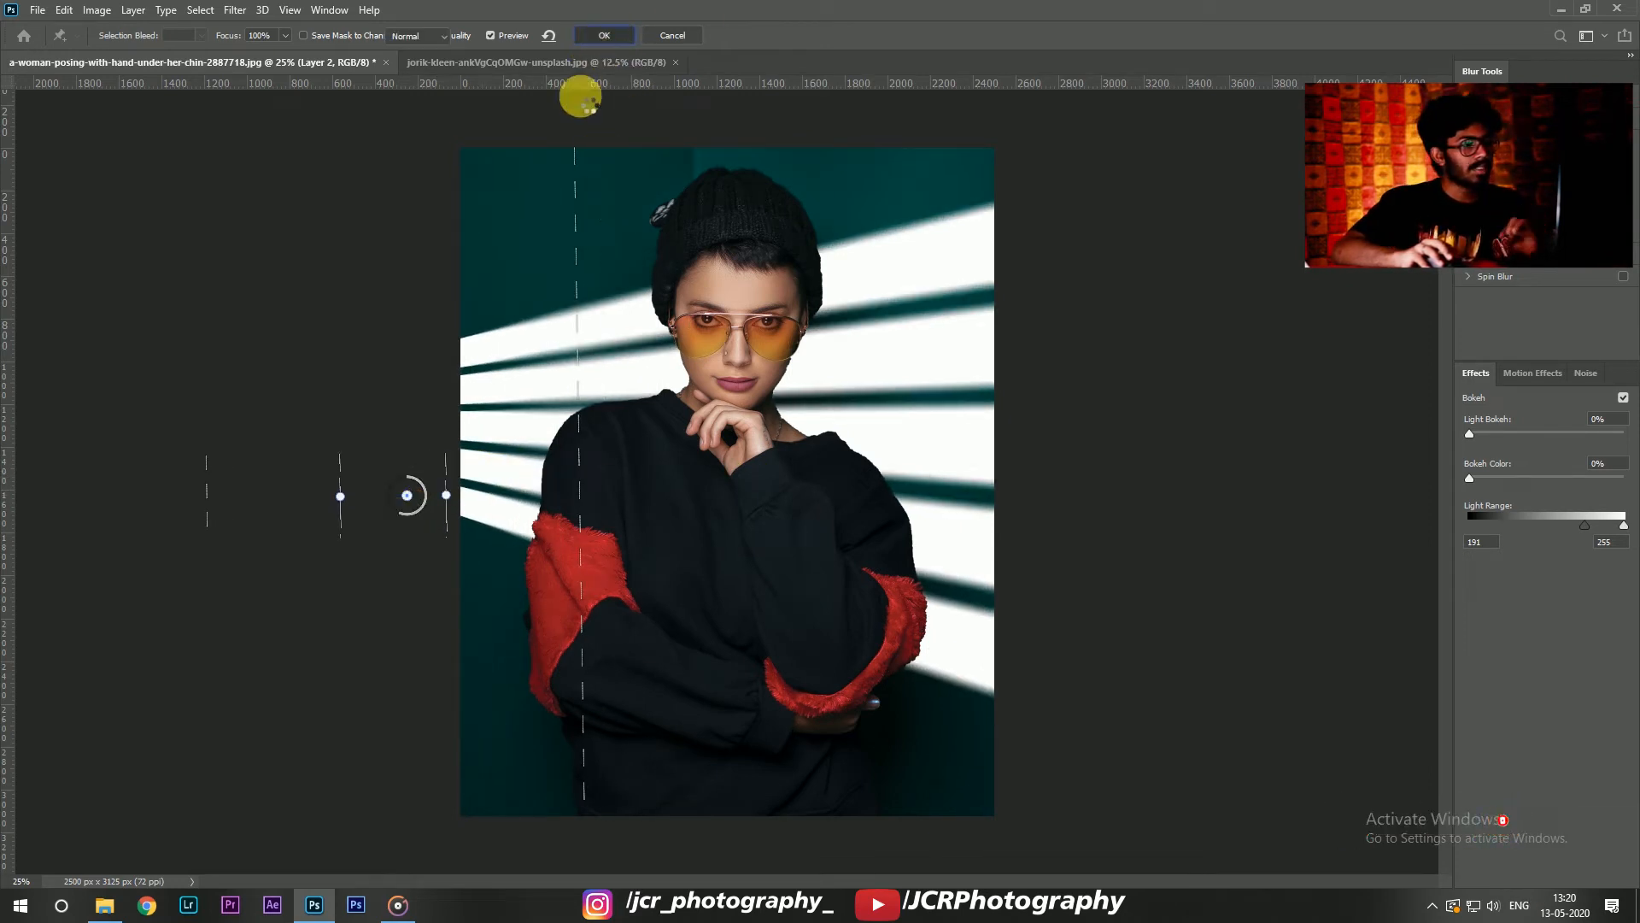
Step: Set the stripes layer's blend mode to Soft Light and its fill to 40%, and collapse its smart filter list
{"action": "left_click", "coordinate": [1349, 470]}
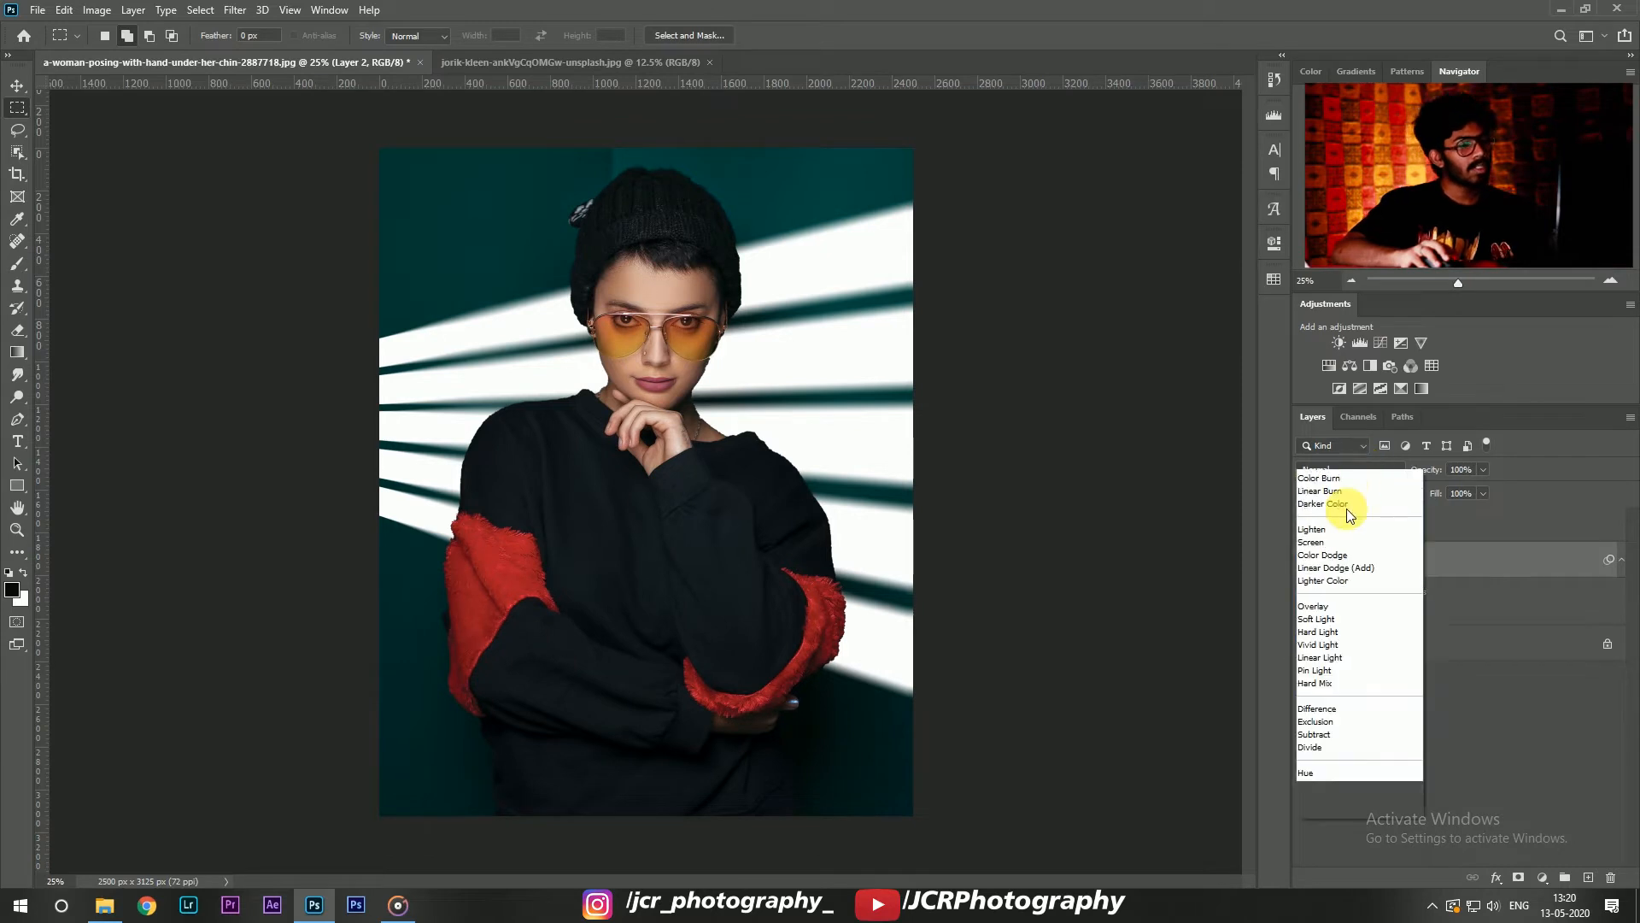
{"action": "left_click", "coordinate": [1320, 683]}
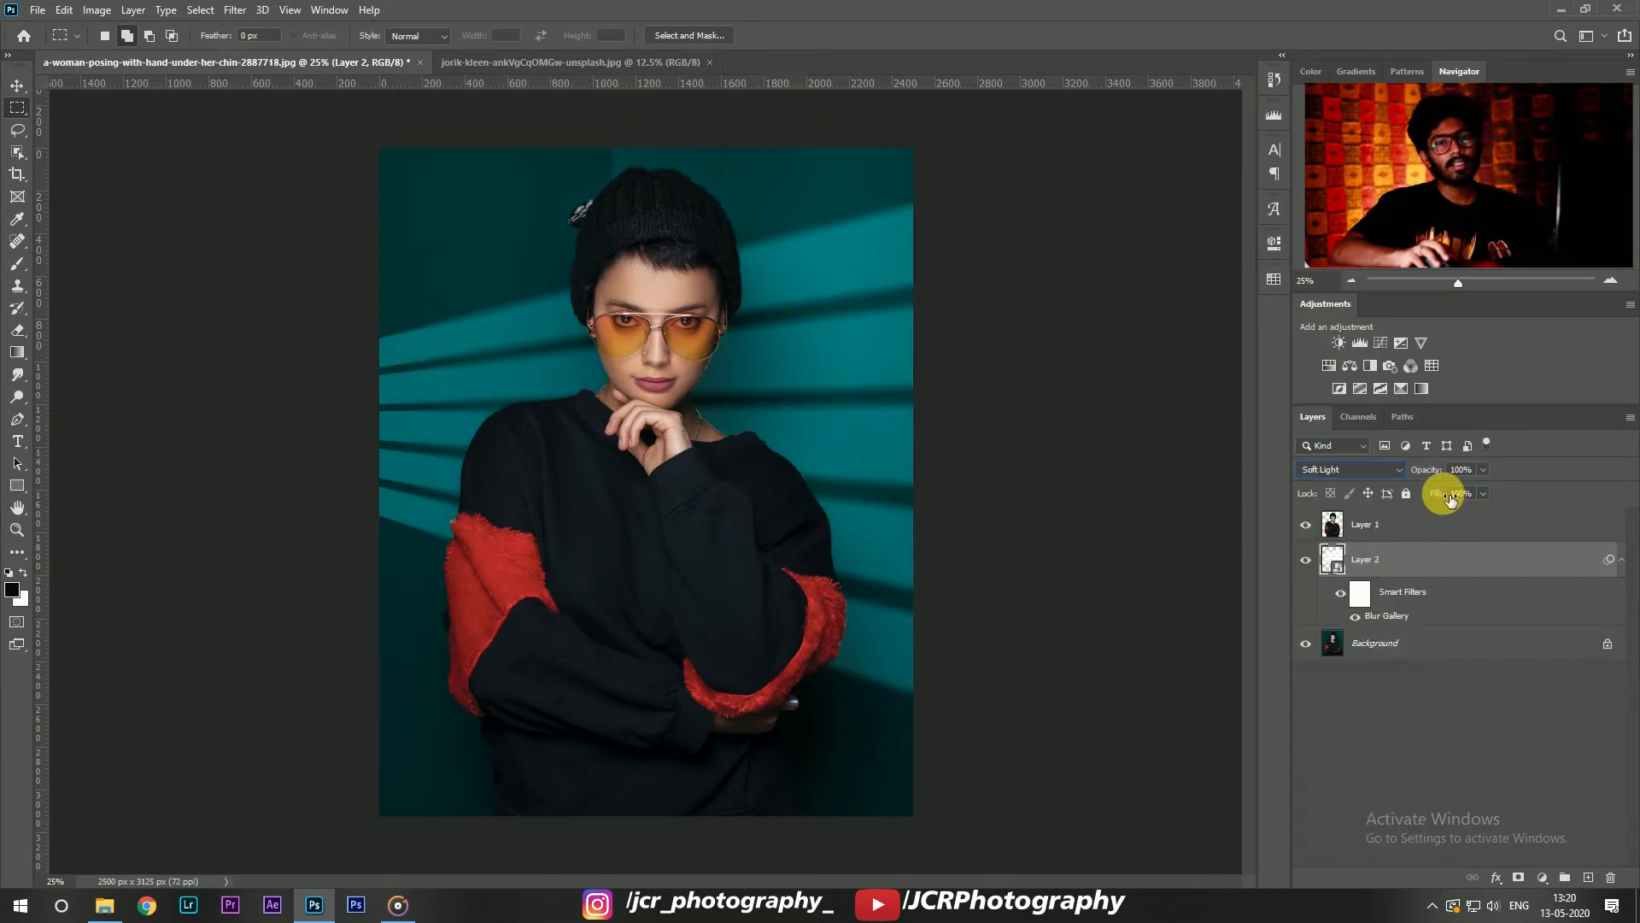
{"action": "type", "text": "40"}
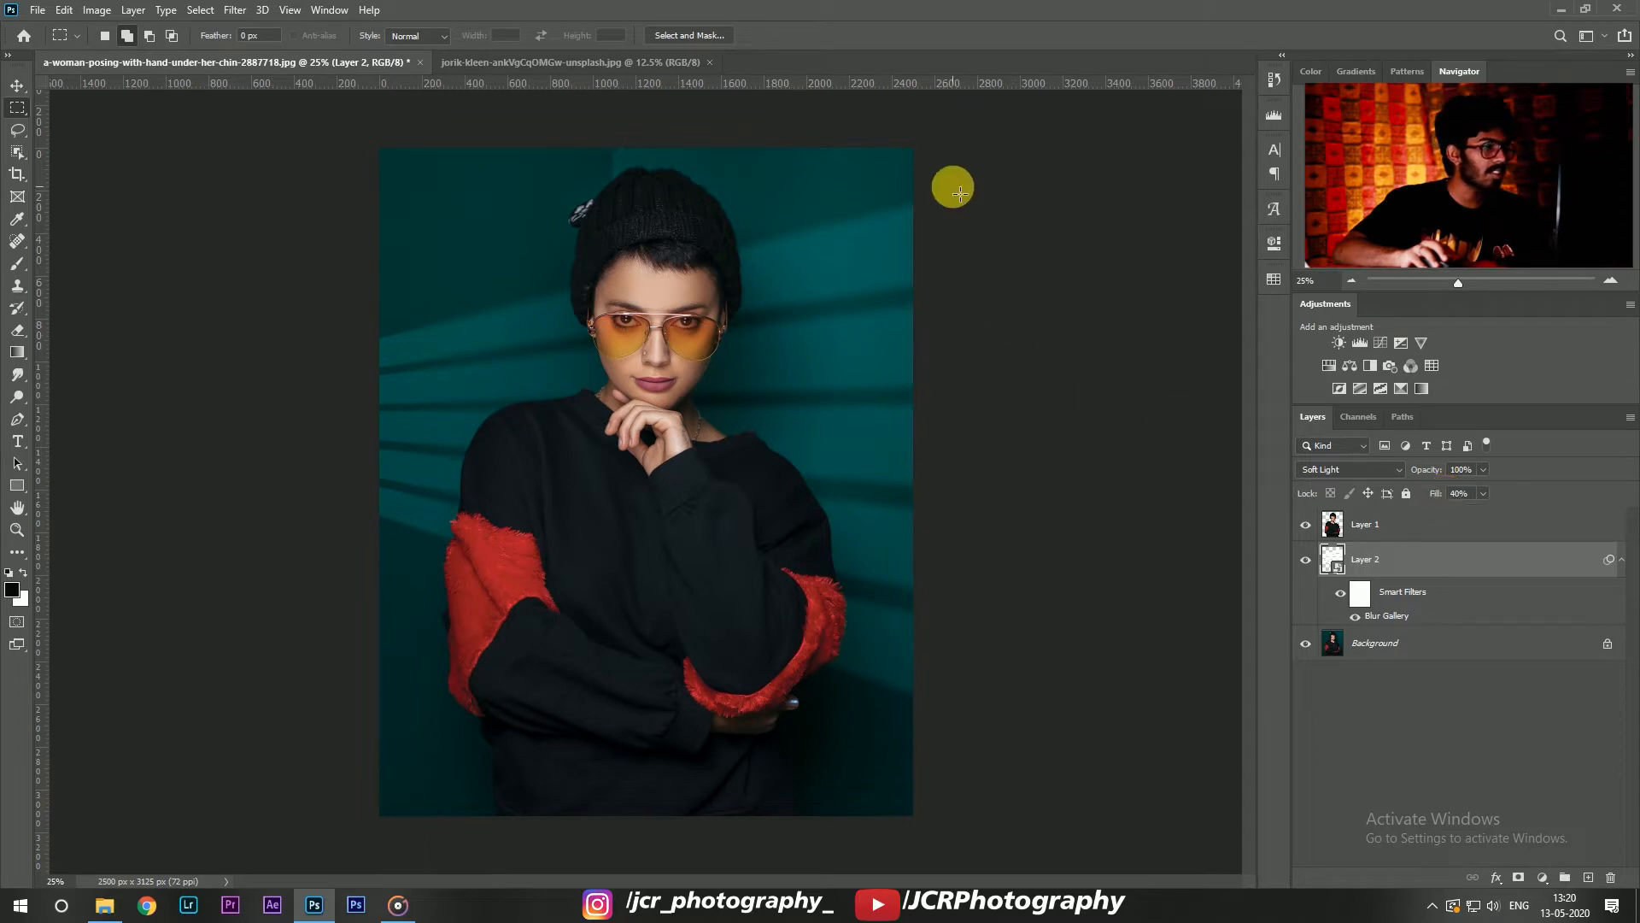
{"action": "left_click", "coordinate": [1623, 561]}
Step: Select the woman's cut-out, Layer 1, in the portrait and switch to the street photo document
{"action": "left_click", "coordinate": [1372, 534]}
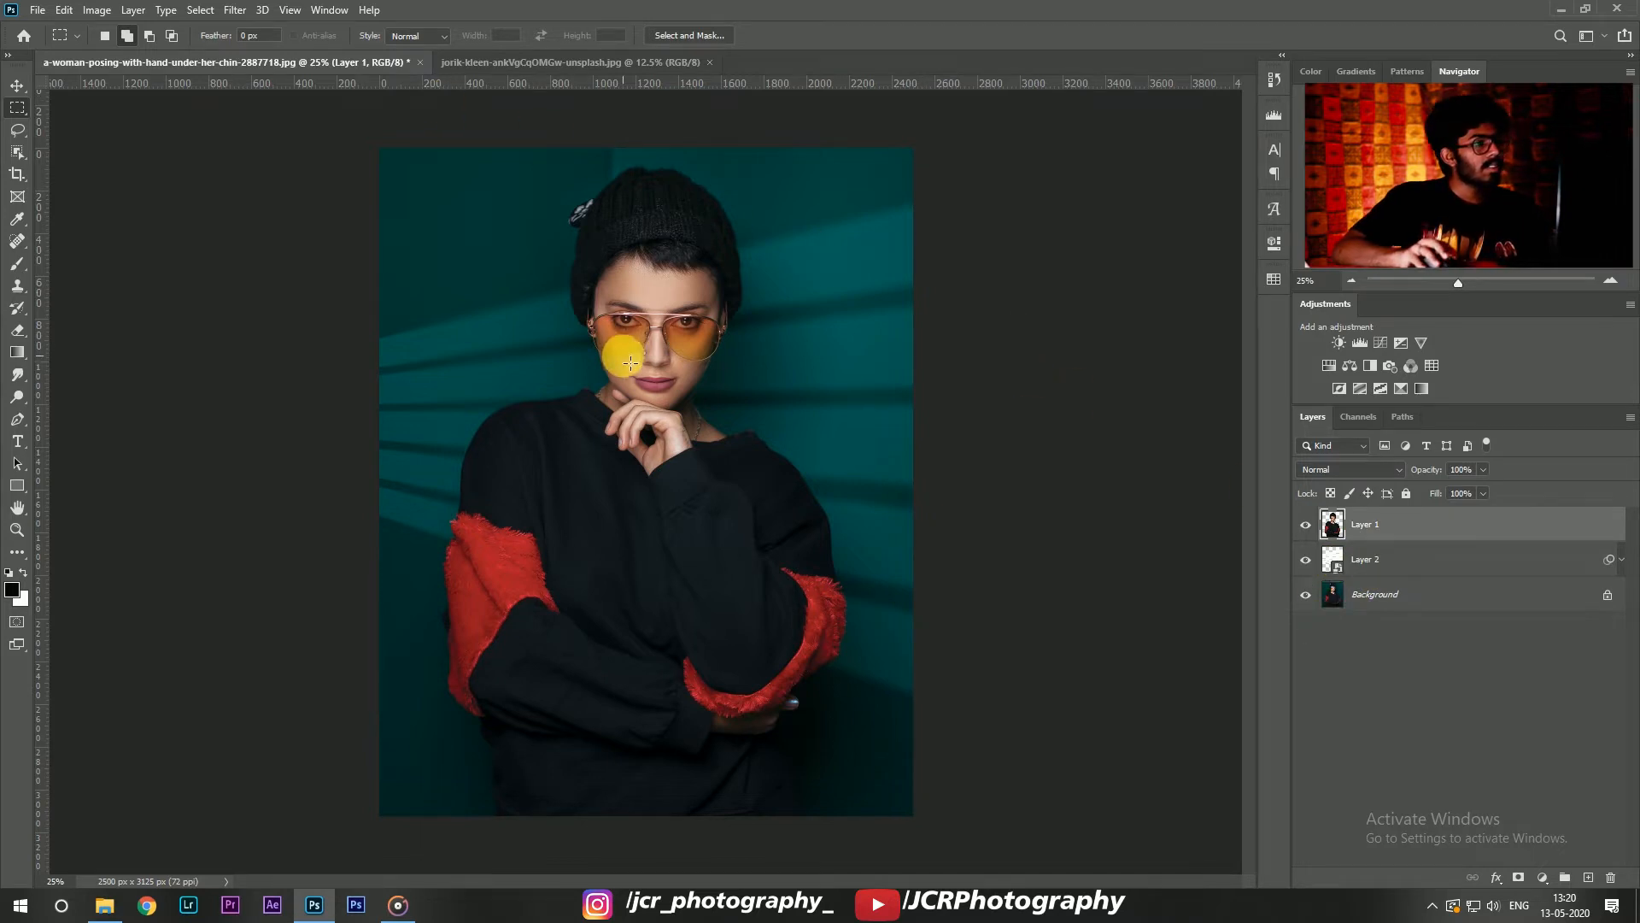
{"action": "left_click", "coordinate": [512, 61]}
{"action": "left_click", "coordinate": [311, 60]}
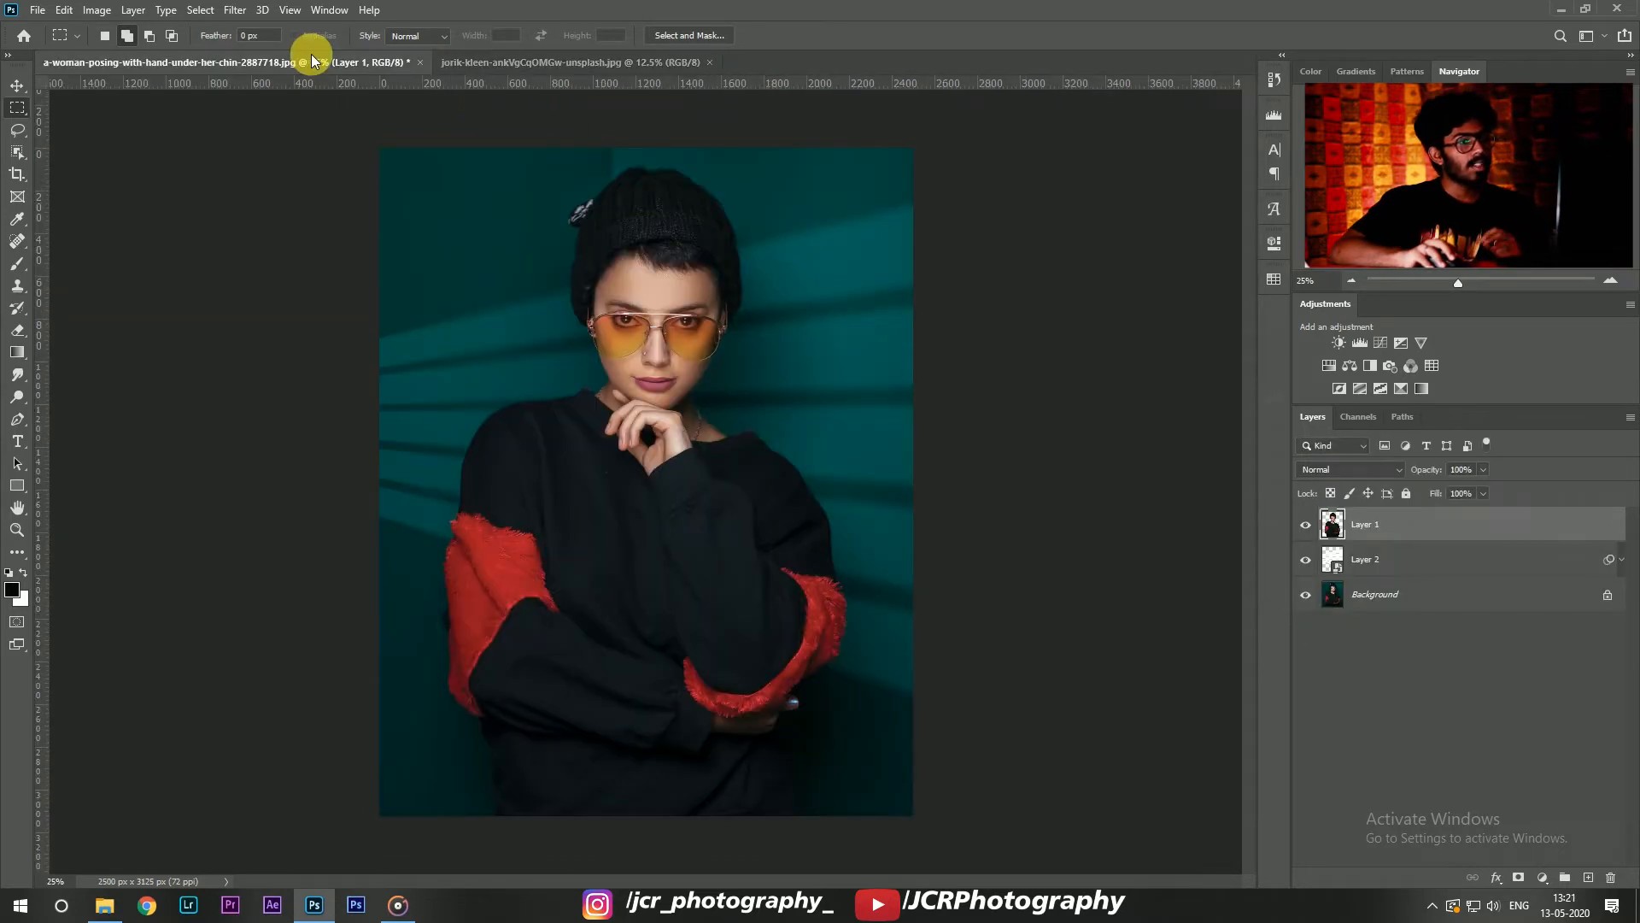
{"action": "left_click", "coordinate": [470, 64]}
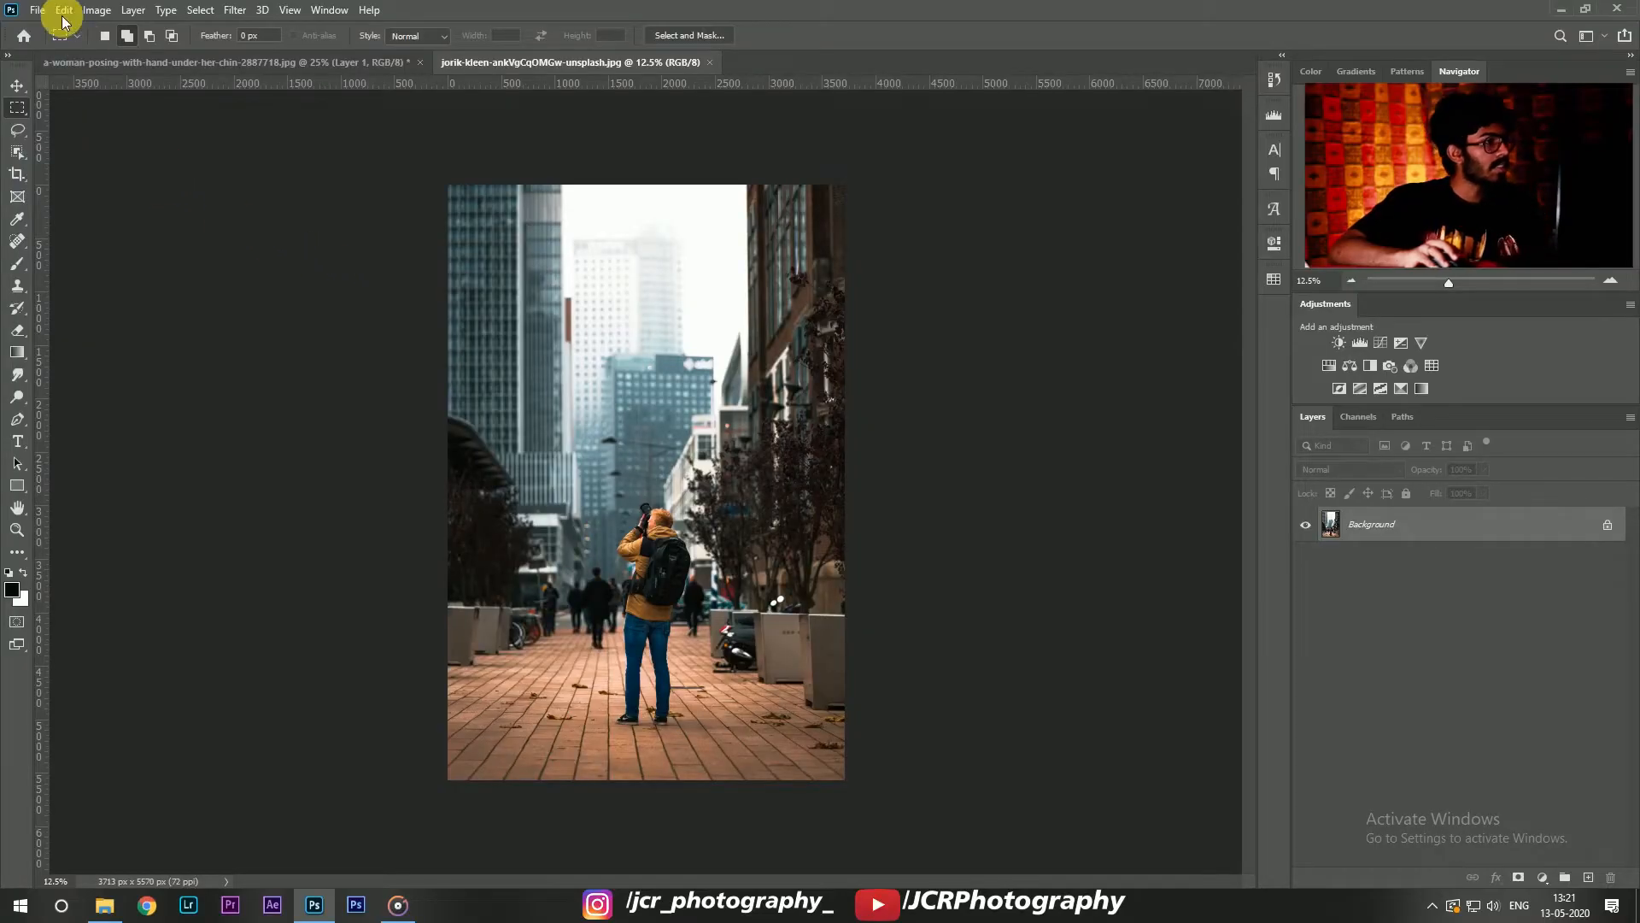
Step: Open the street photo in Save for Web (Legacy) and limit the GIF to 3 colors
{"action": "left_click", "coordinate": [39, 9]}
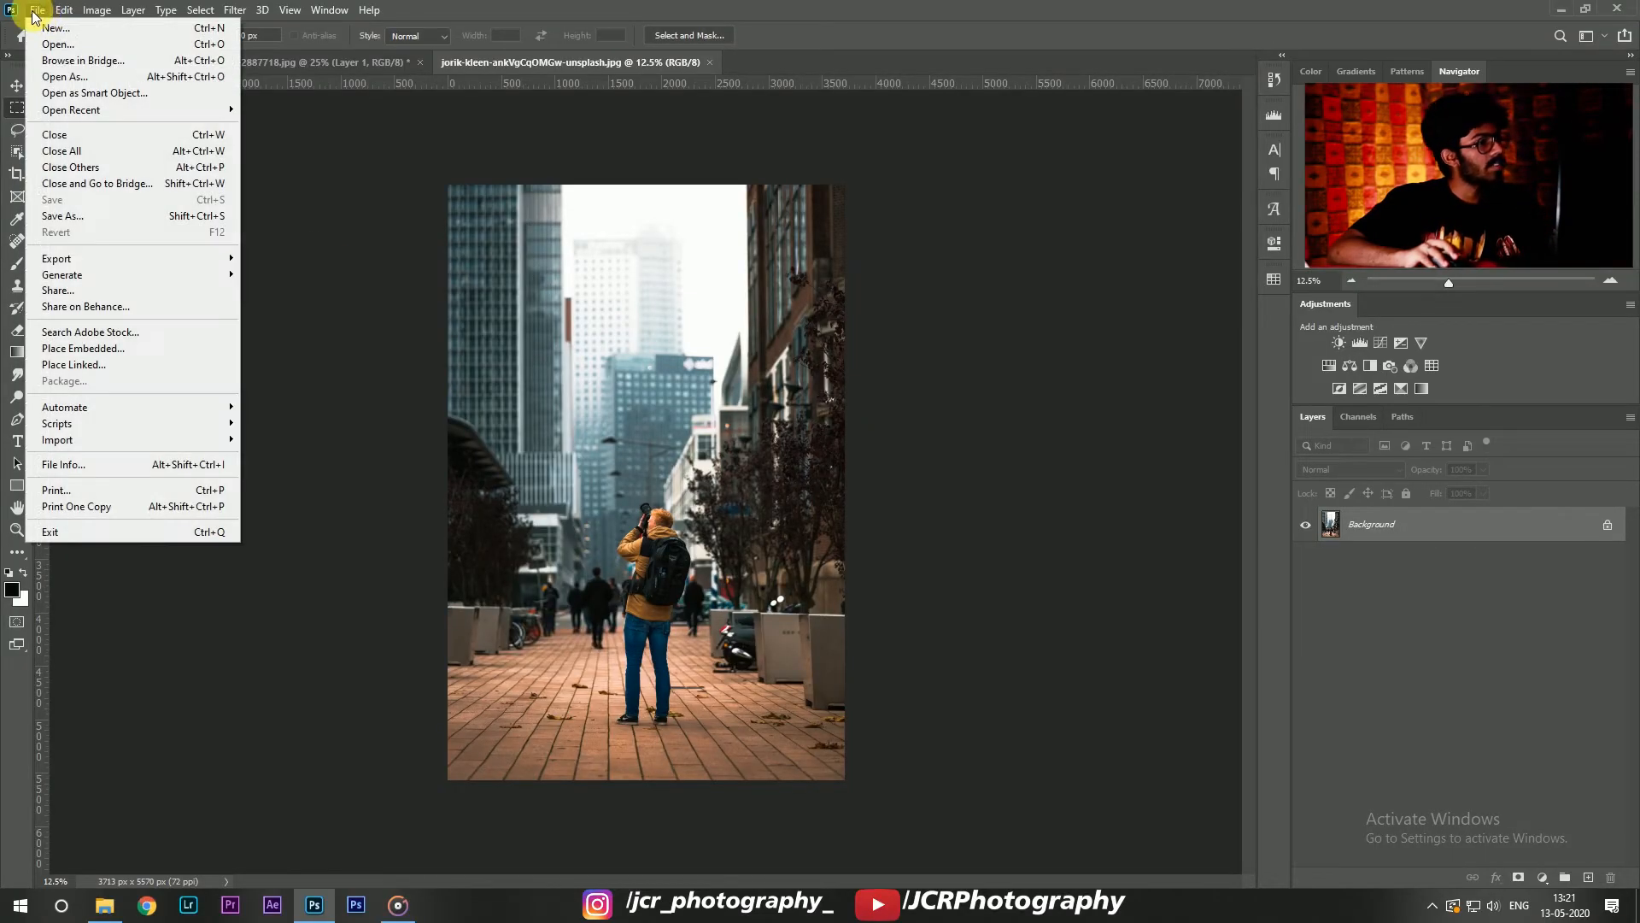
{"action": "mouse_move", "coordinate": [137, 256]}
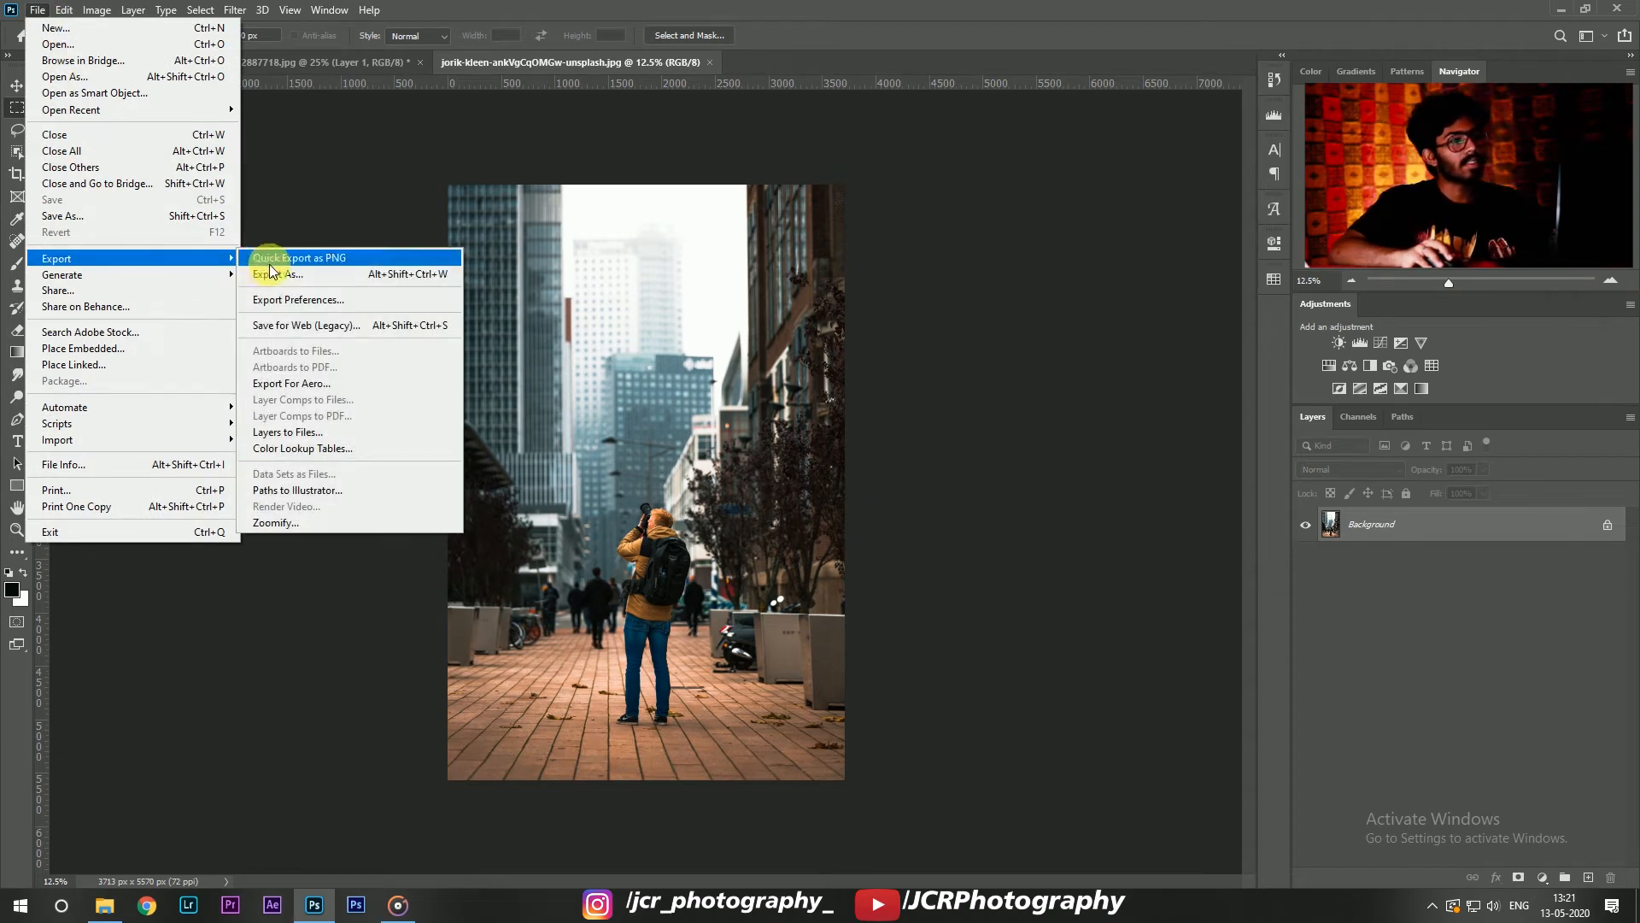
{"action": "left_click", "coordinate": [300, 325]}
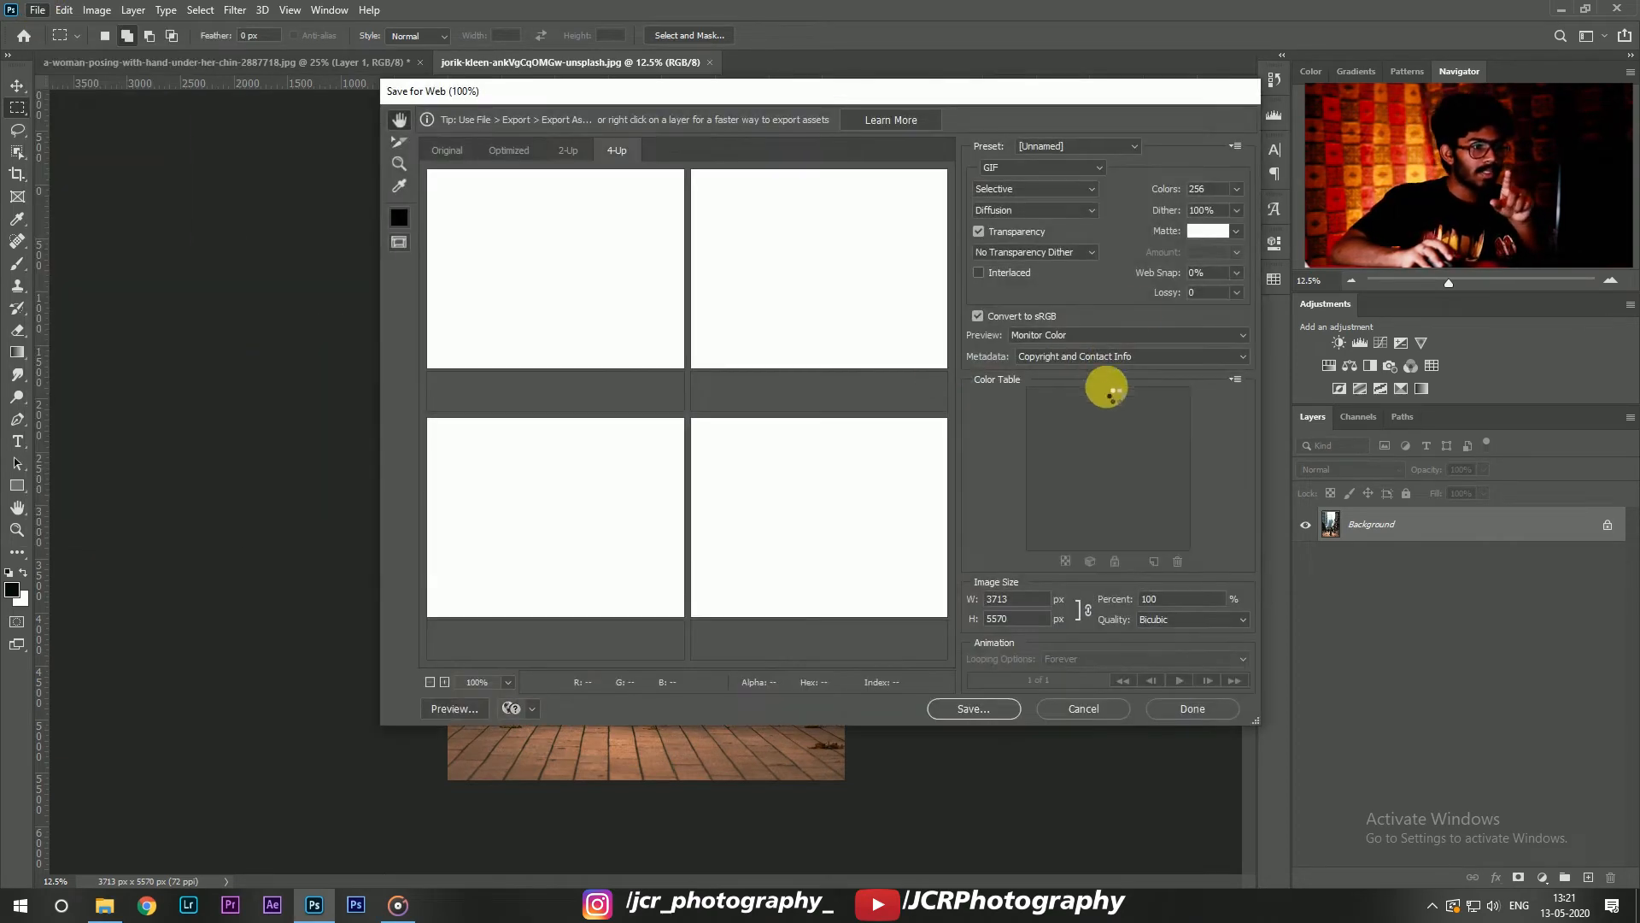
{"action": "left_click", "coordinate": [1213, 189]}
{"action": "type", "text": "3"}
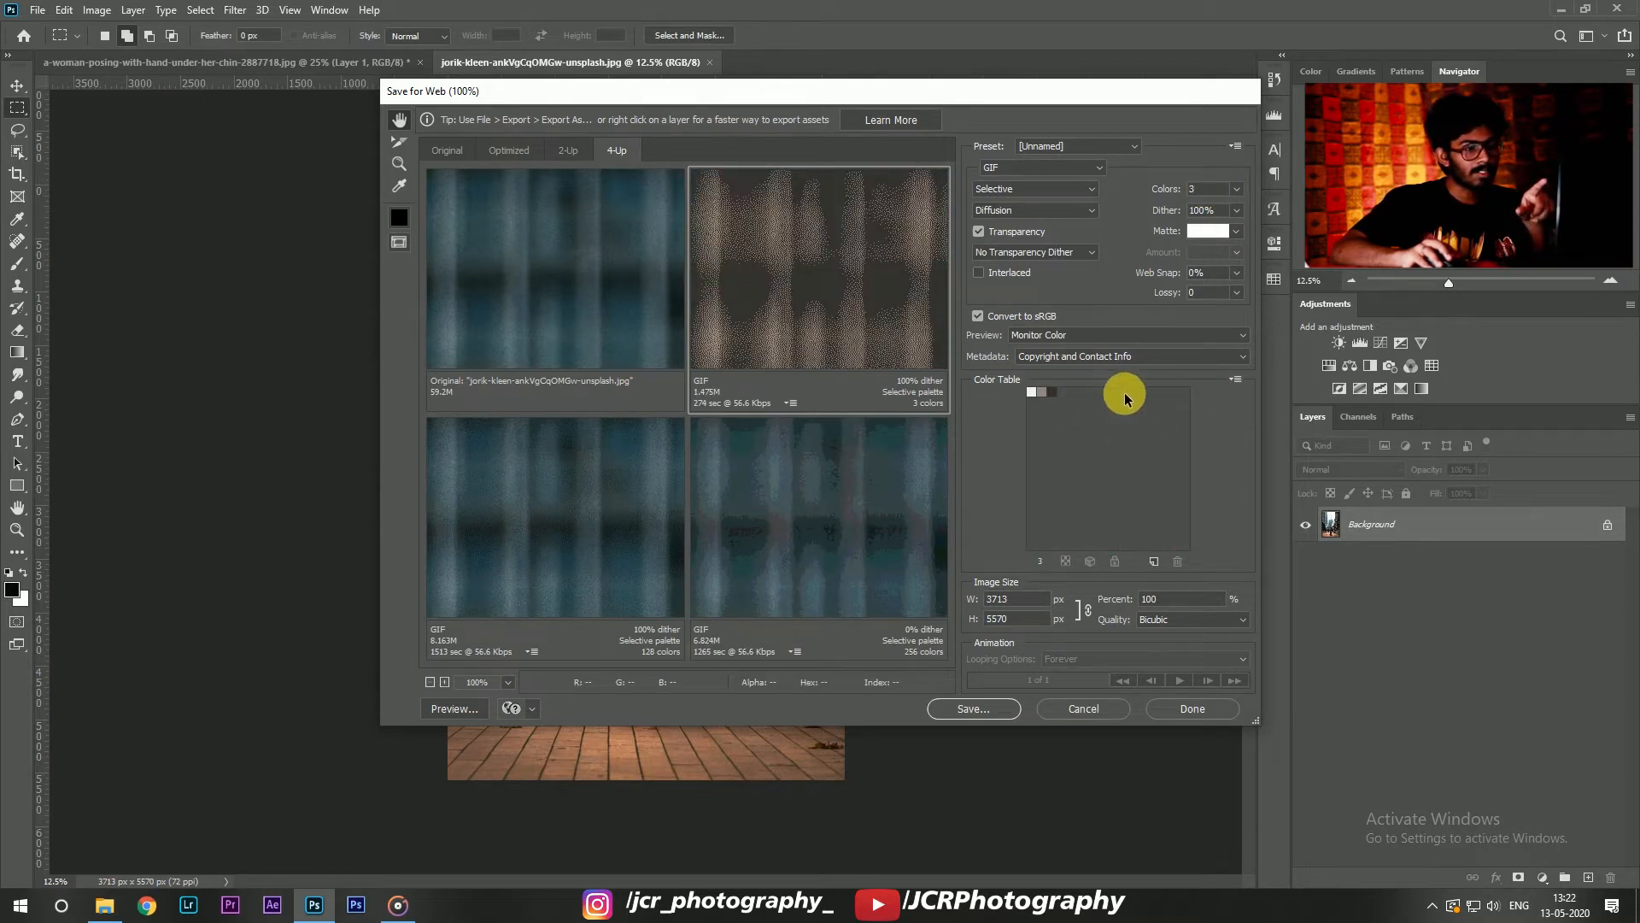
Step: Save the color table as table.act in ScreenRecording's #22-Add Background+Color Grading folder on drive F, and finish Save for Web
{"action": "left_click", "coordinate": [1236, 381]}
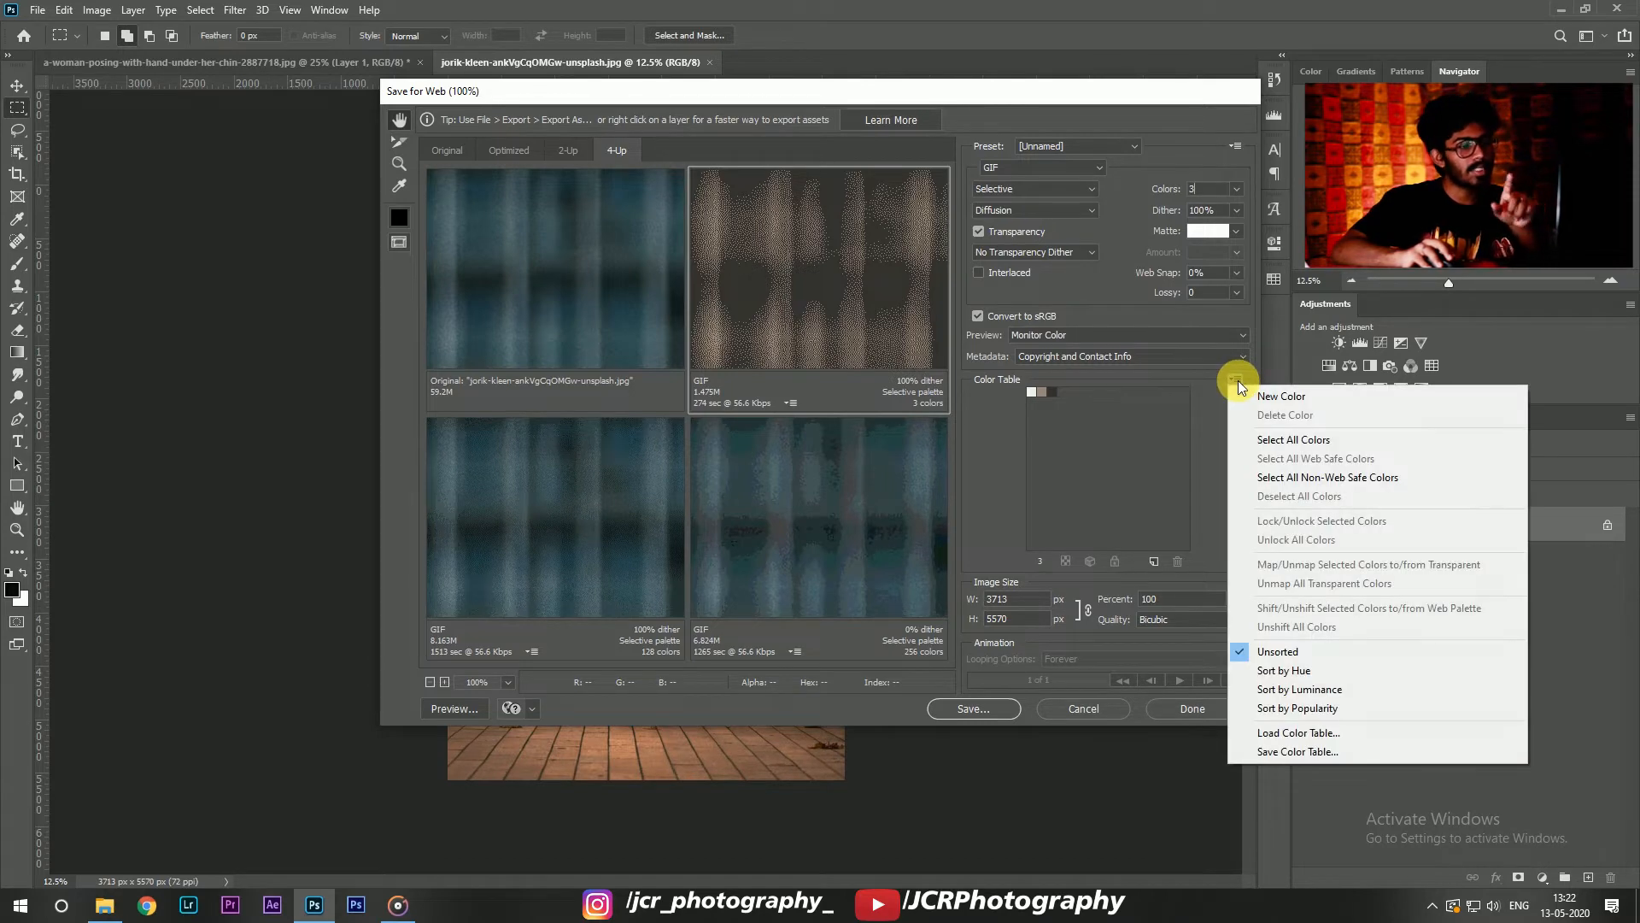
{"action": "left_click", "coordinate": [1283, 746]}
{"action": "left_click", "coordinate": [497, 427]}
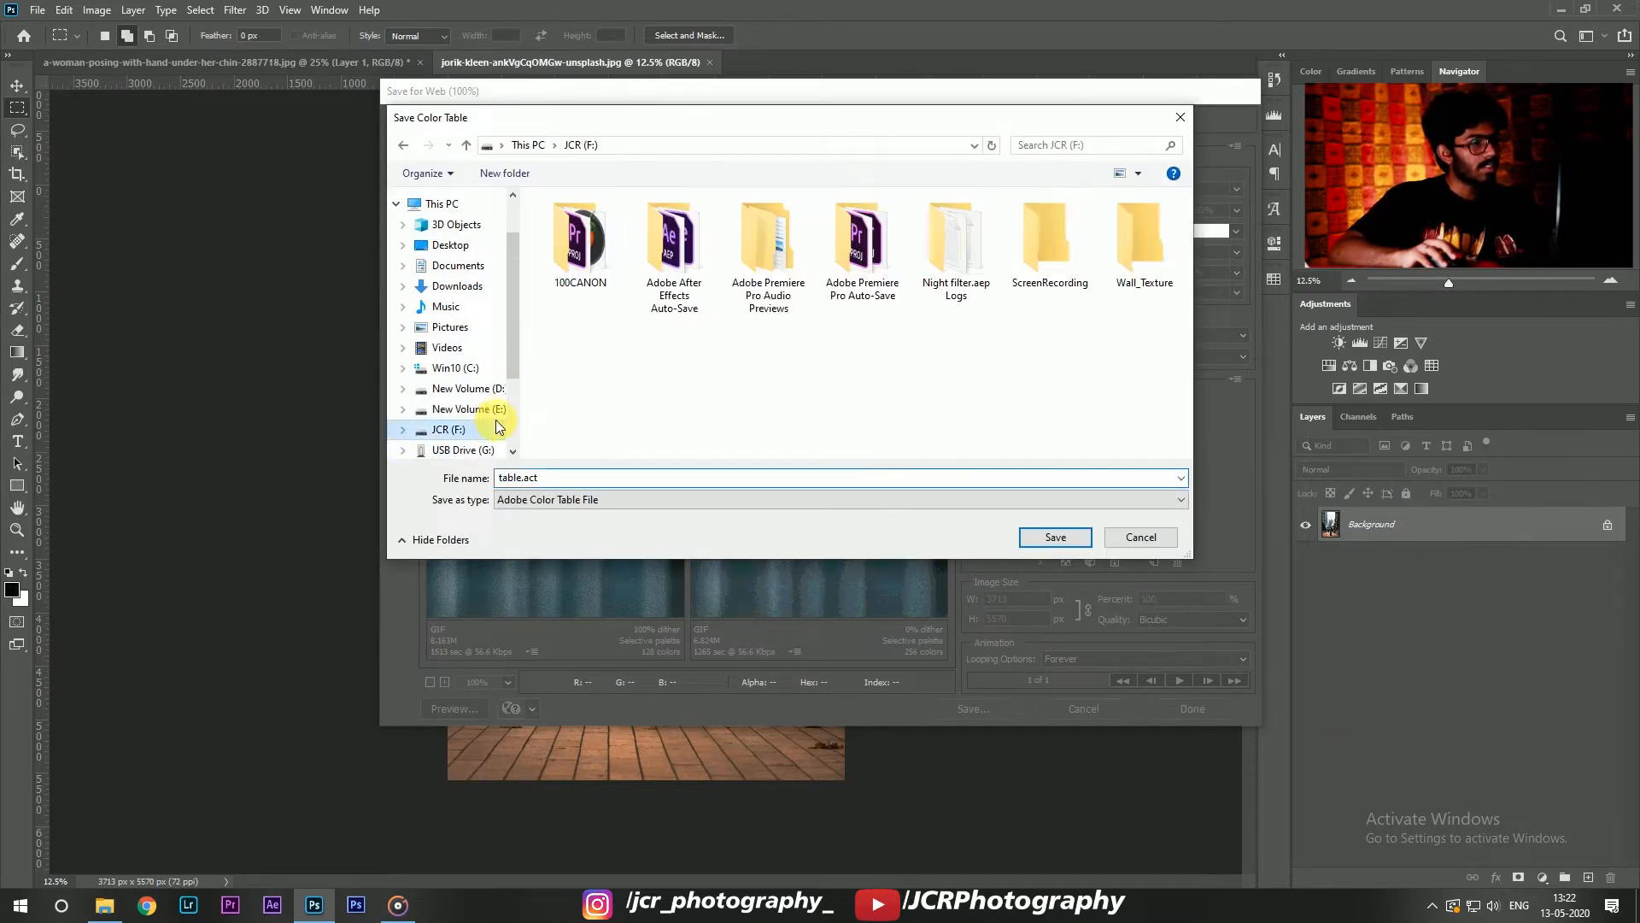
{"action": "double_click", "coordinate": [1049, 244]}
{"action": "scroll", "coordinate": [753, 356], "scroll_direction": "down", "scroll_amount": 3}
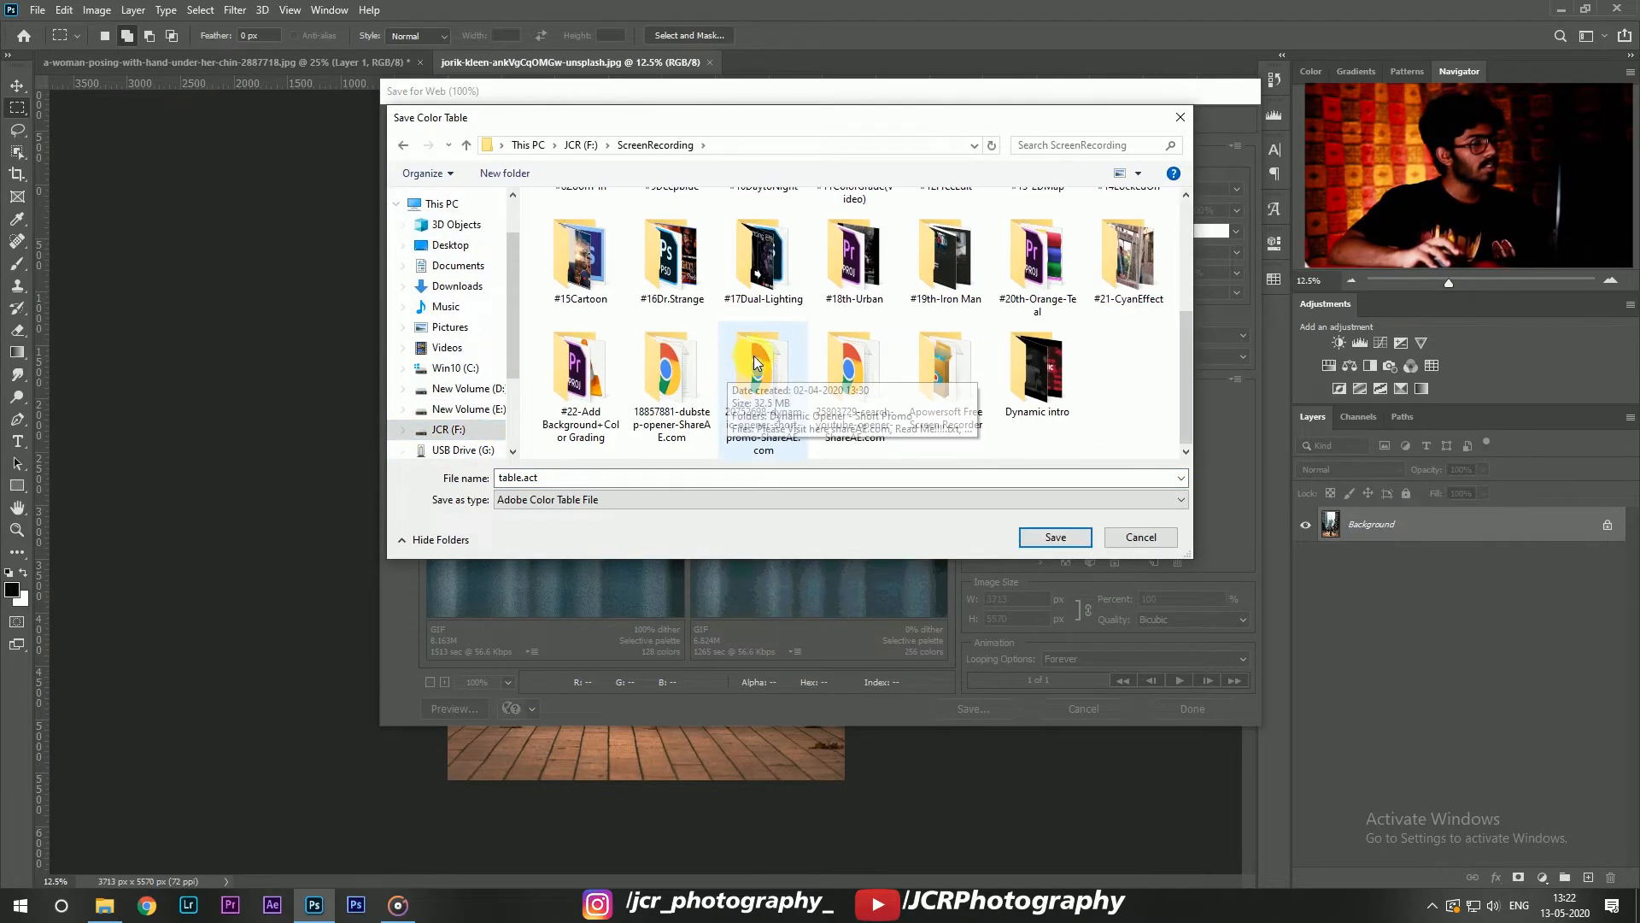
{"action": "double_click", "coordinate": [574, 376]}
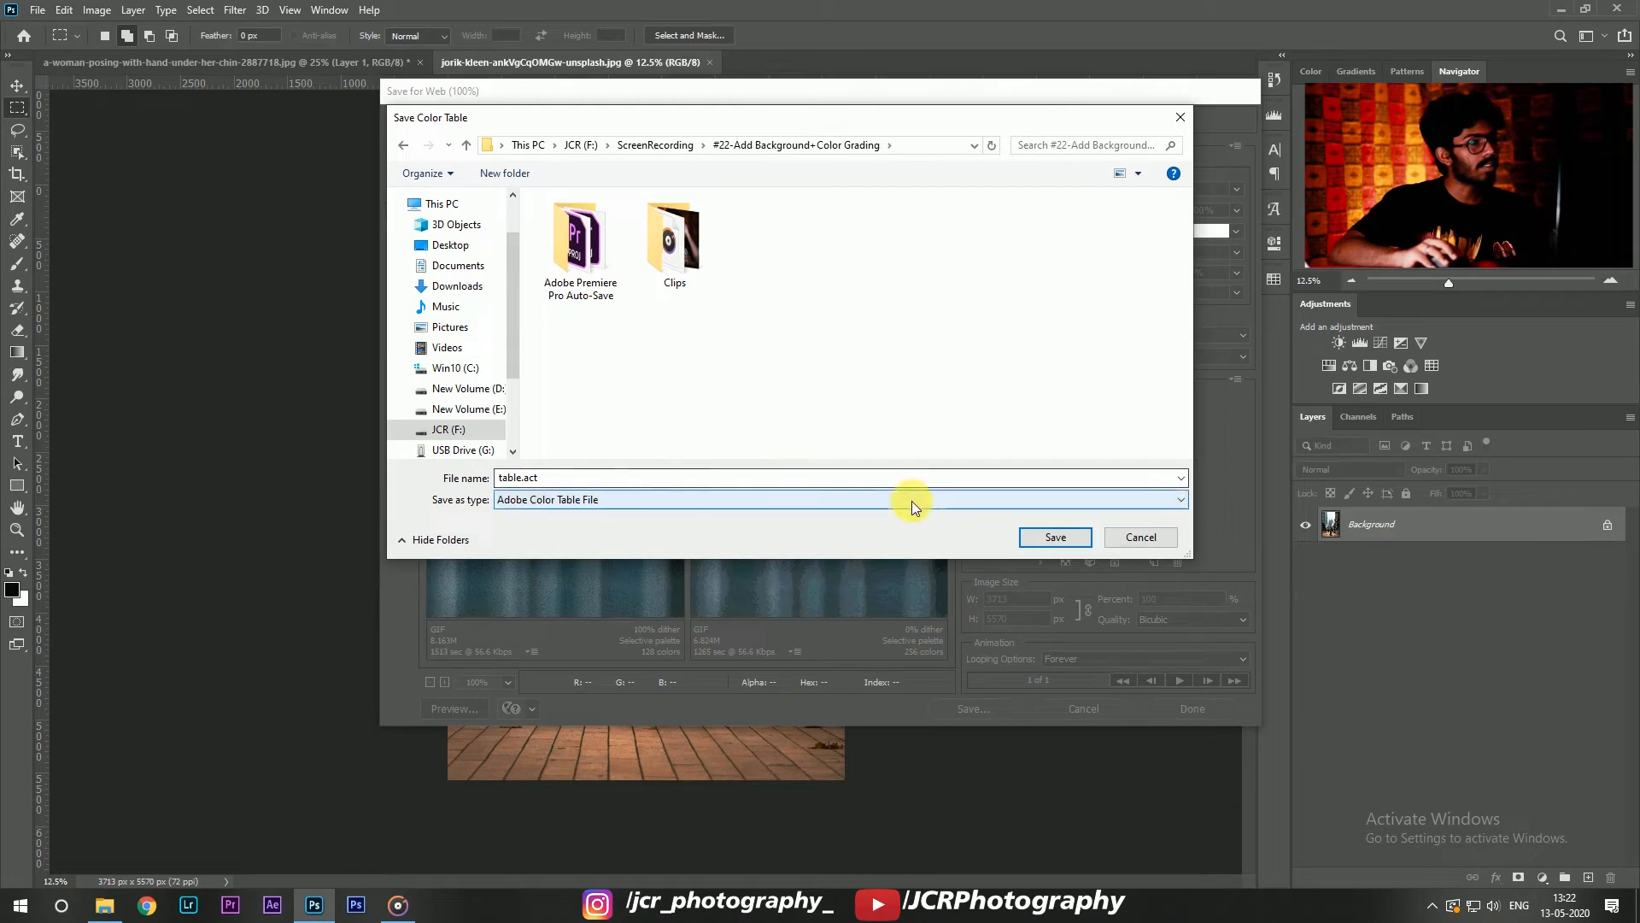
{"action": "left_click", "coordinate": [1051, 536]}
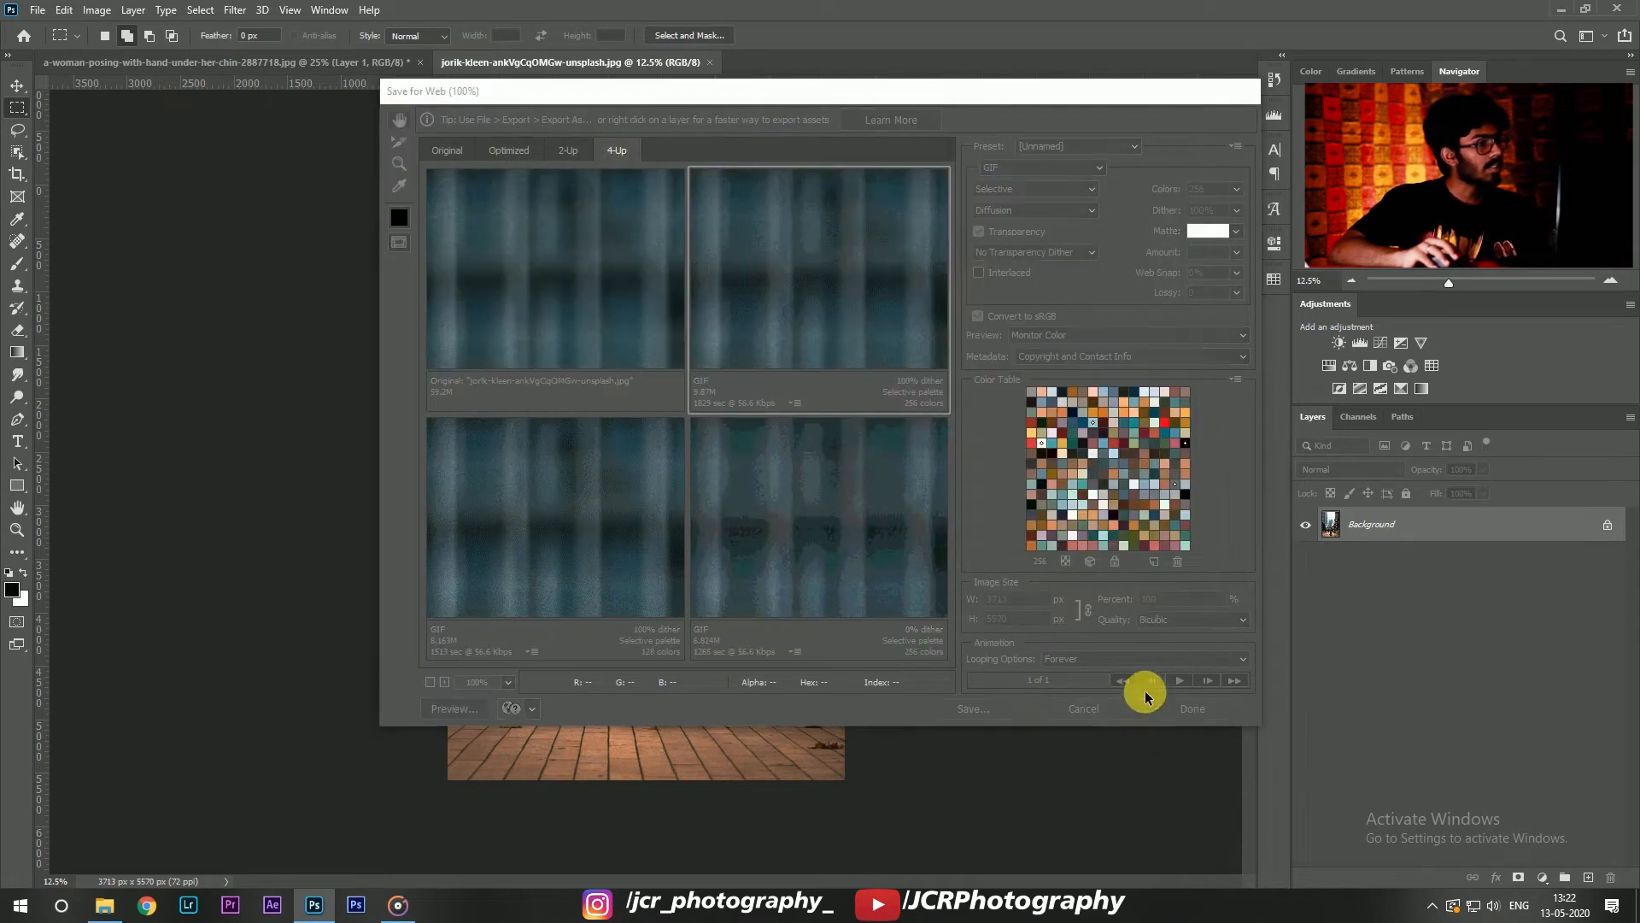
{"action": "left_click", "coordinate": [1192, 708]}
Step: Add a Gradient Map adjustment layer above Layer 1 in the portrait document
{"action": "left_click", "coordinate": [317, 62]}
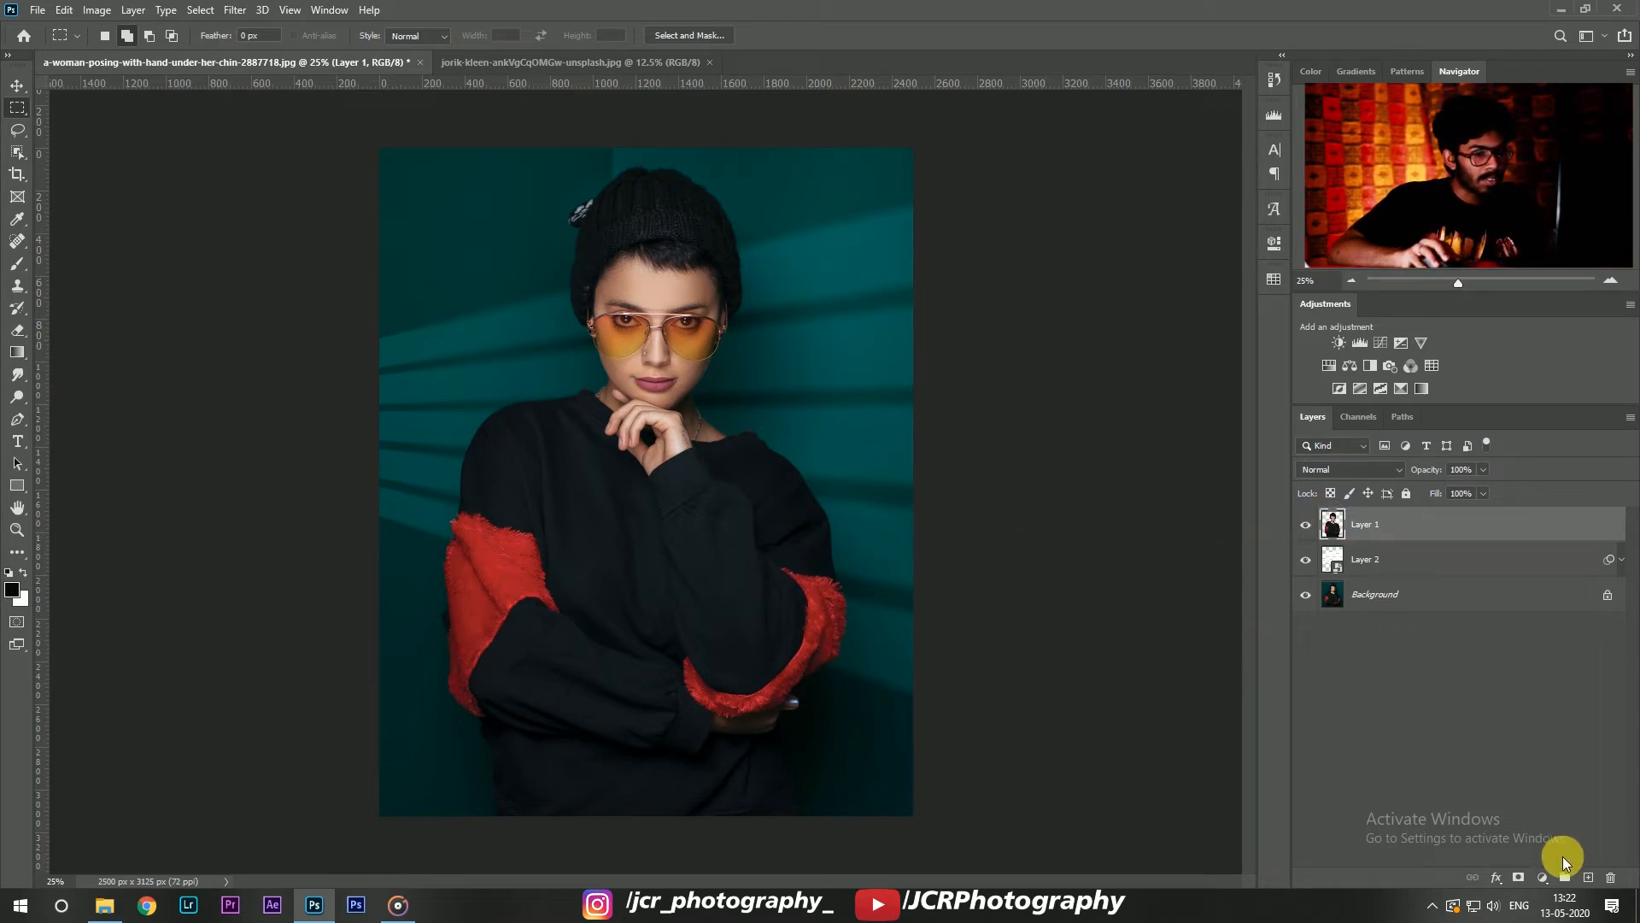
{"action": "left_click", "coordinate": [1544, 877]}
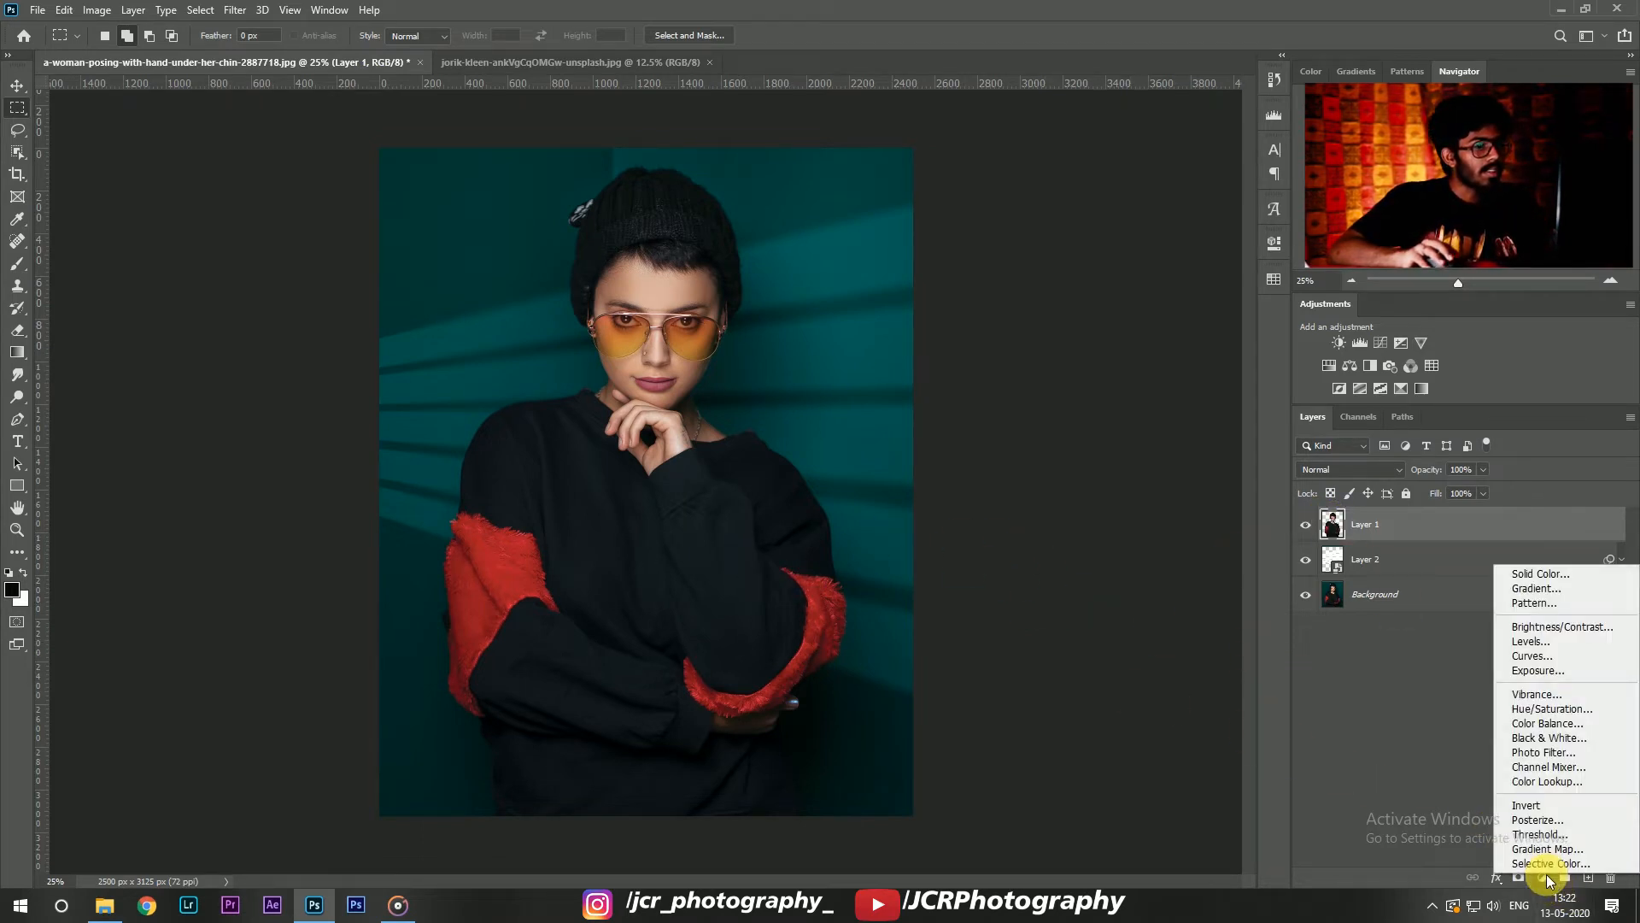
{"action": "left_click", "coordinate": [1529, 846]}
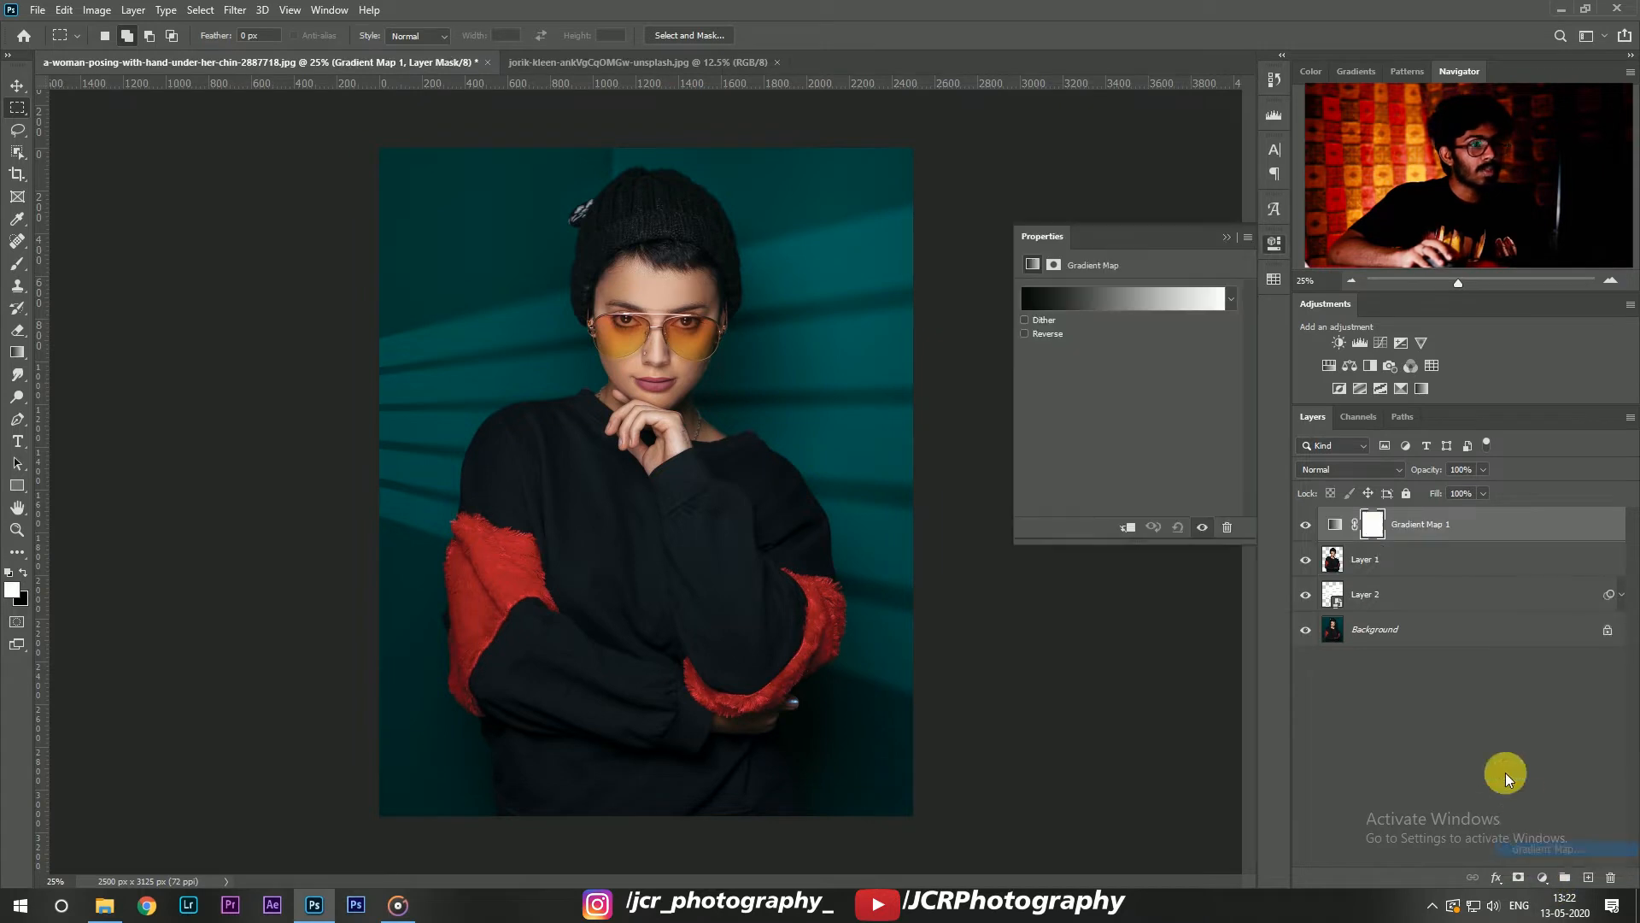
{"action": "left_click", "coordinate": [1337, 524]}
Step: Import the table.act color table into a floating Swatches panel and expand the imported table group
{"action": "left_click_drag", "start_coordinate": [1285, 284], "coordinate": [622, 286]}
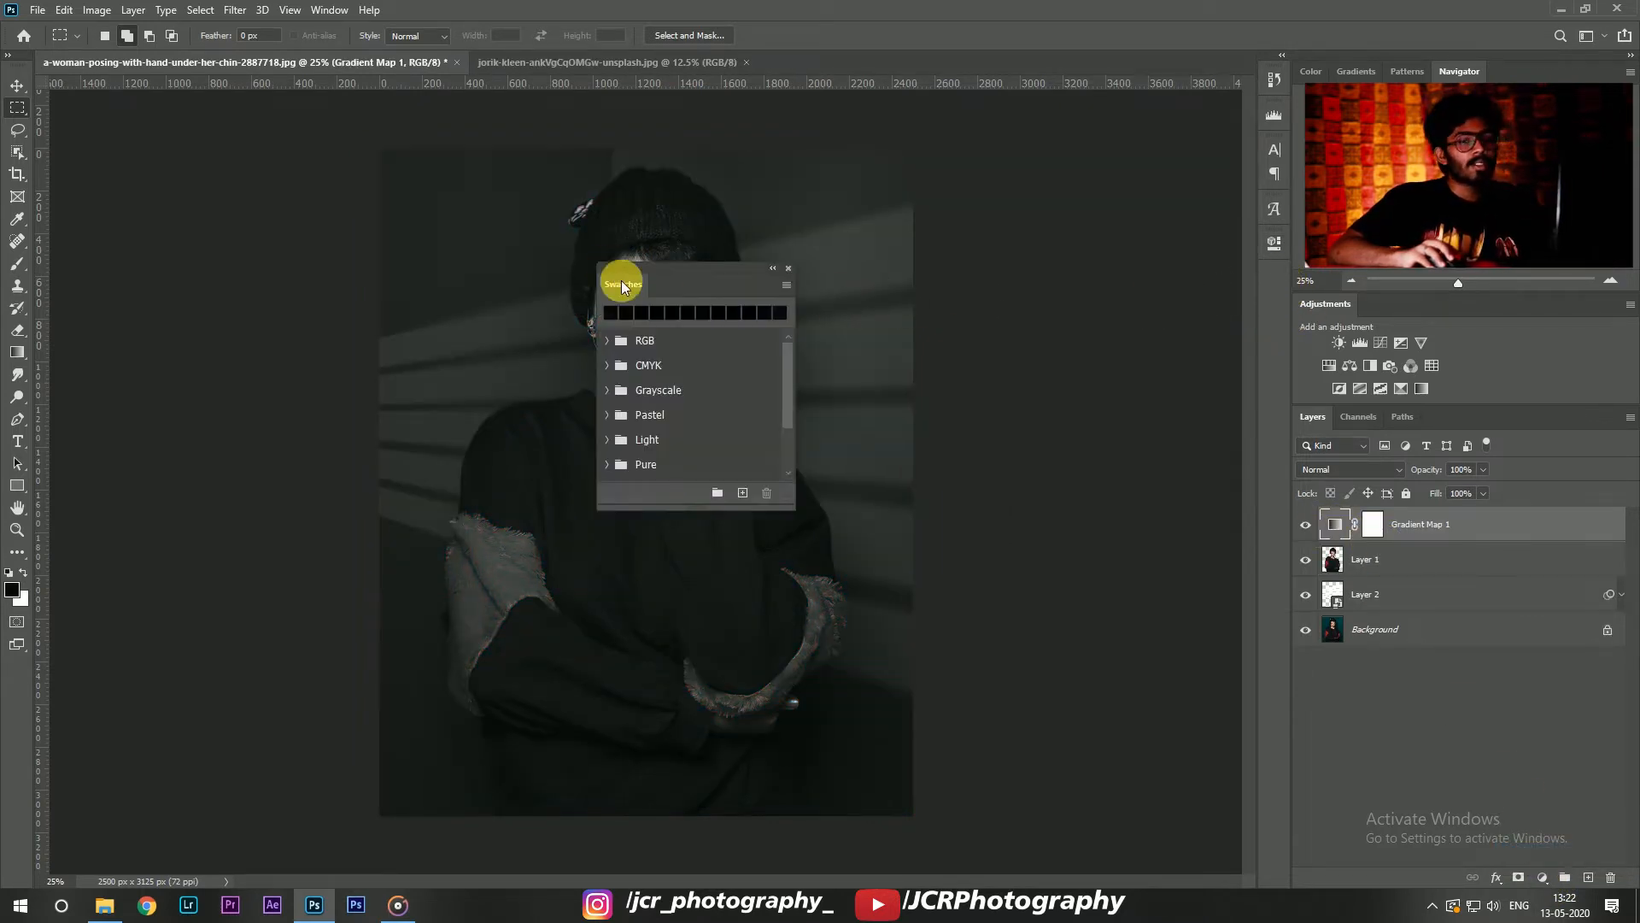
{"action": "double_click", "coordinate": [1329, 521]}
{"action": "scroll", "coordinate": [669, 426], "scroll_direction": "down", "scroll_amount": 3}
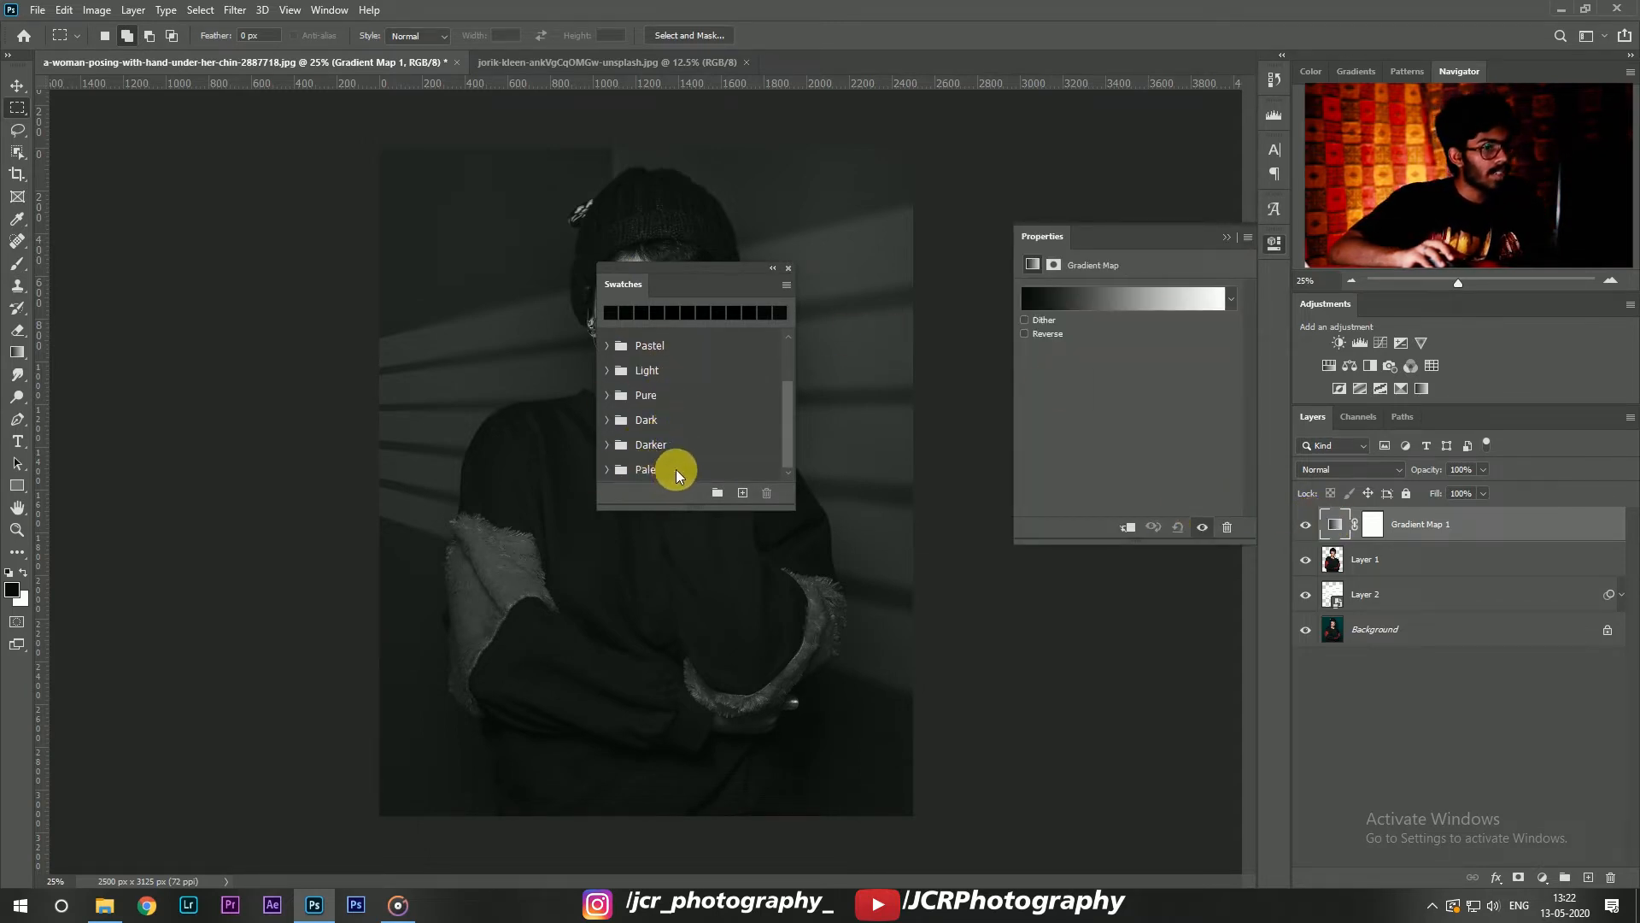
{"action": "left_click", "coordinate": [784, 289]}
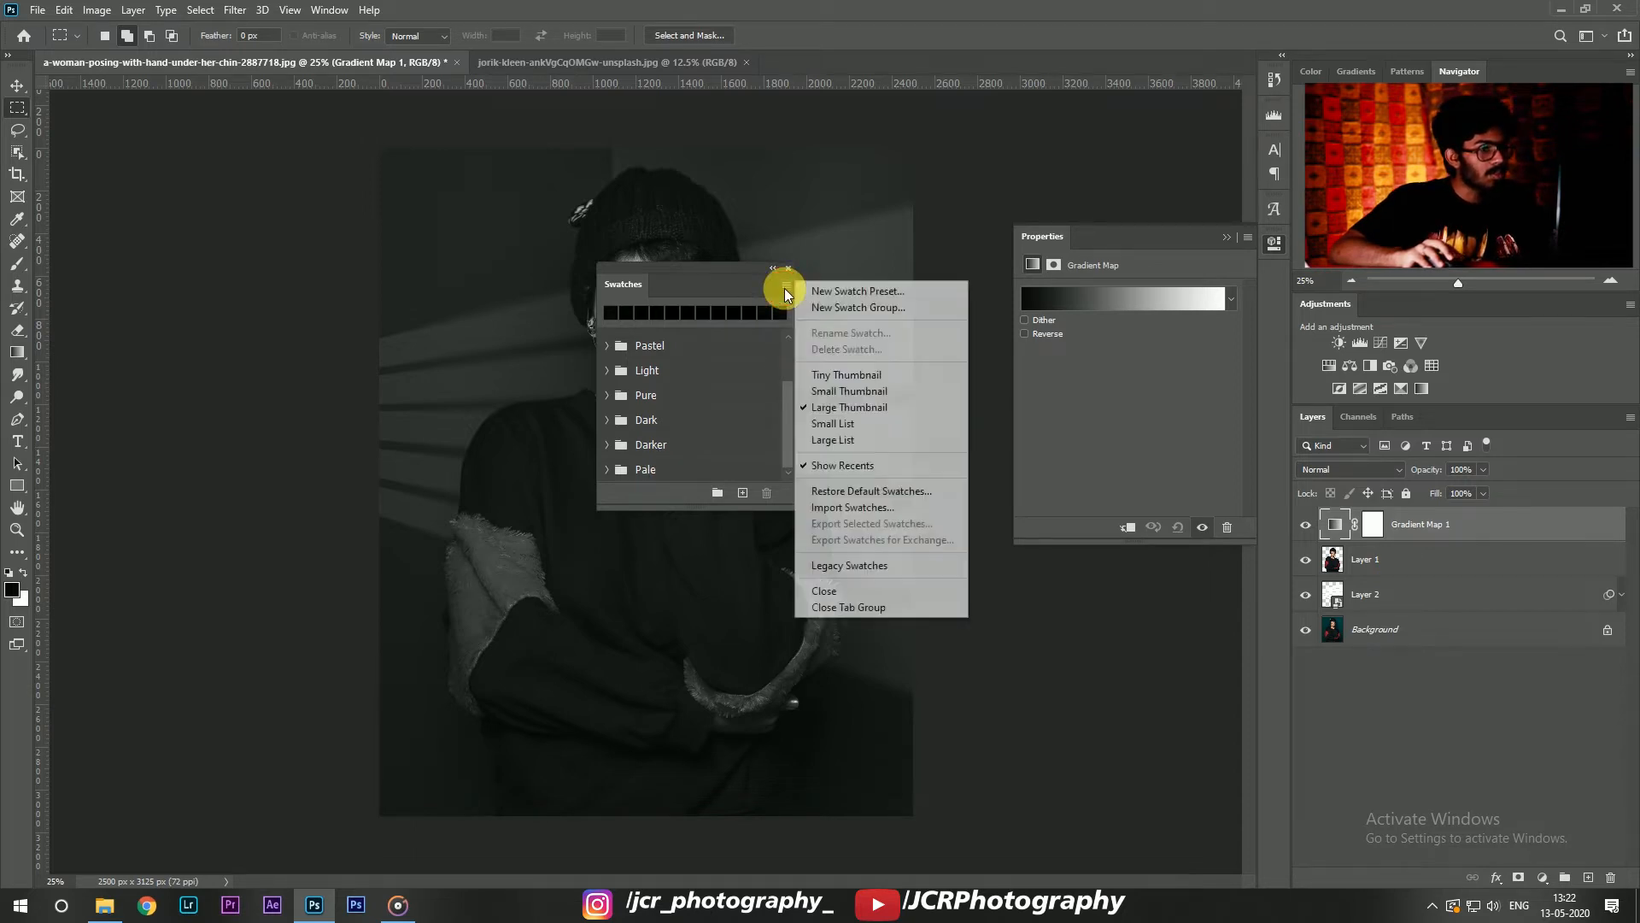
{"action": "left_click", "coordinate": [853, 508]}
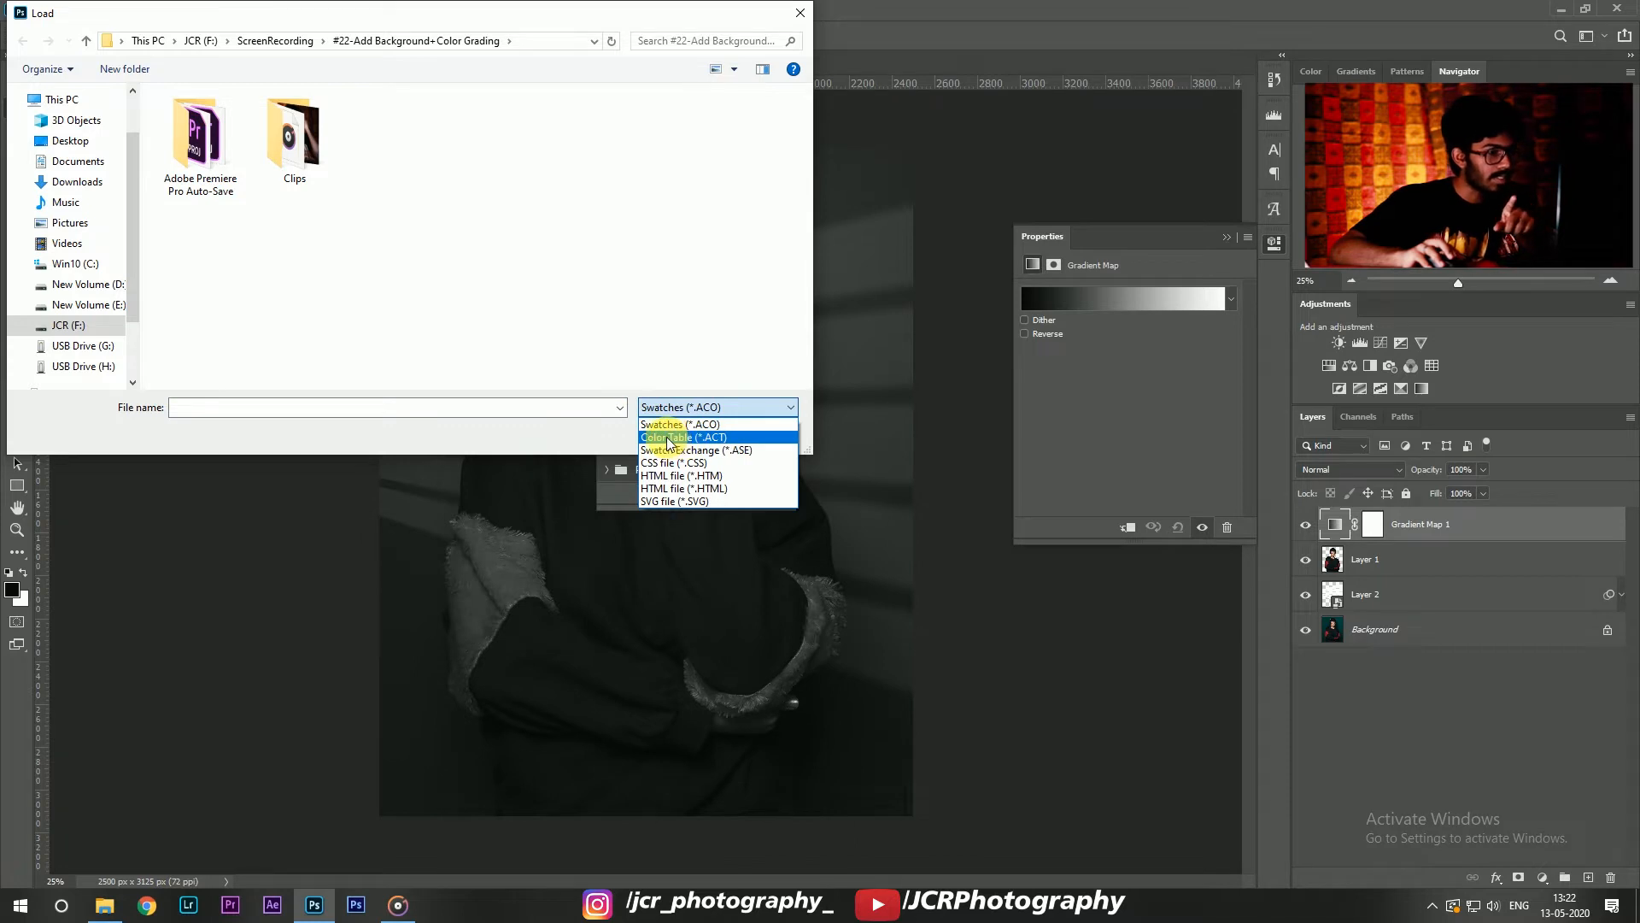
{"action": "left_click", "coordinate": [669, 438]}
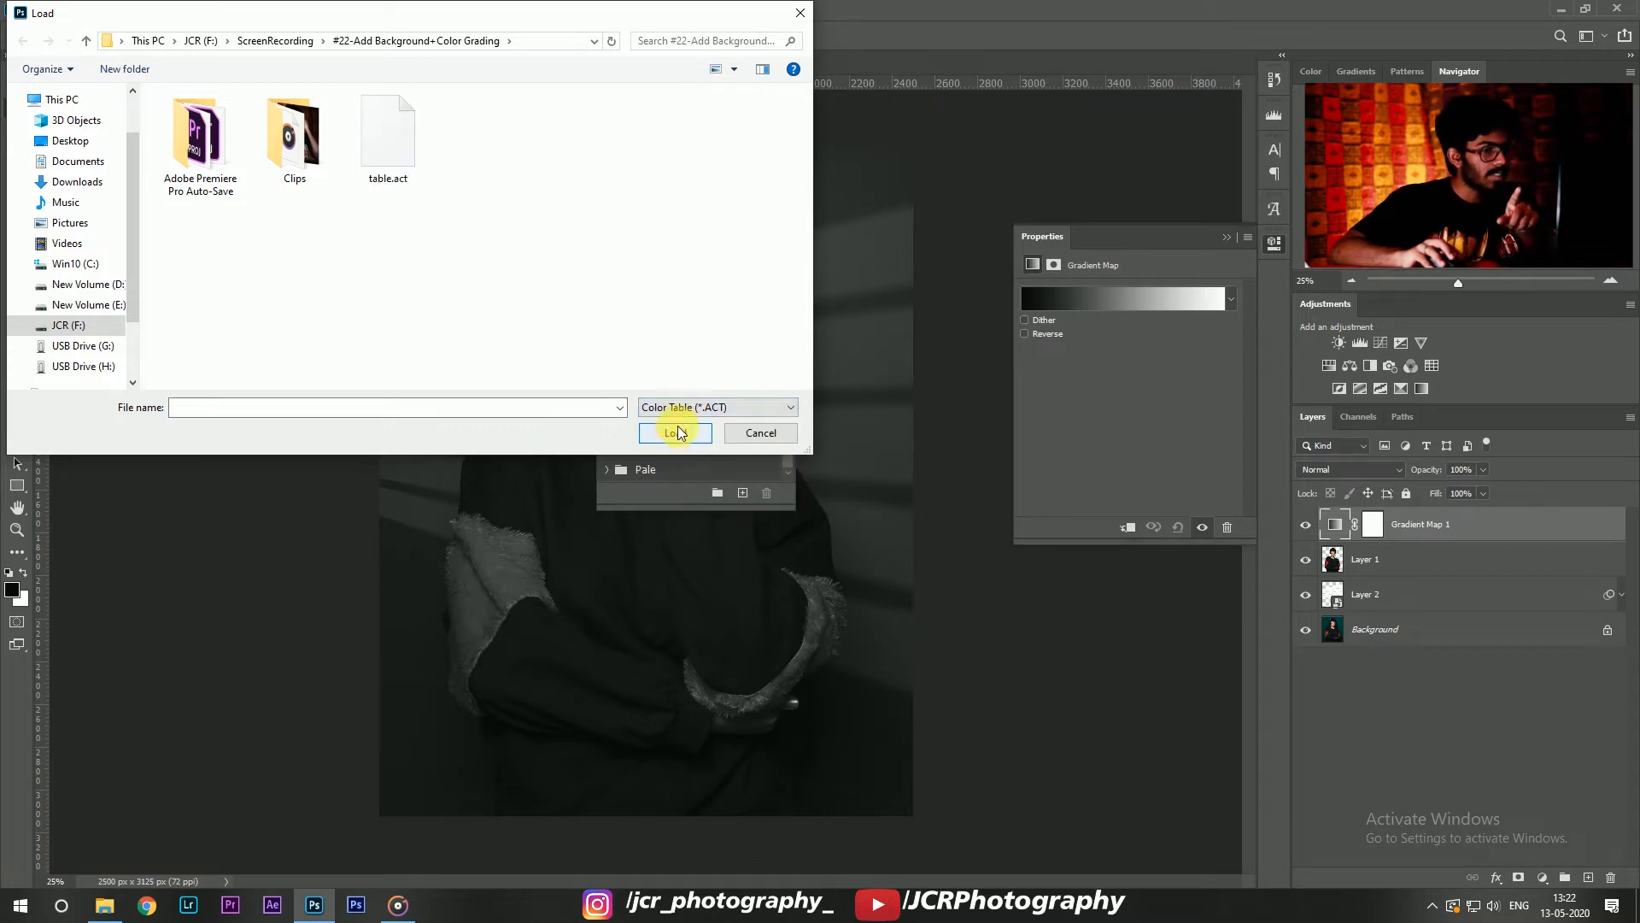
{"action": "double_click", "coordinate": [386, 162]}
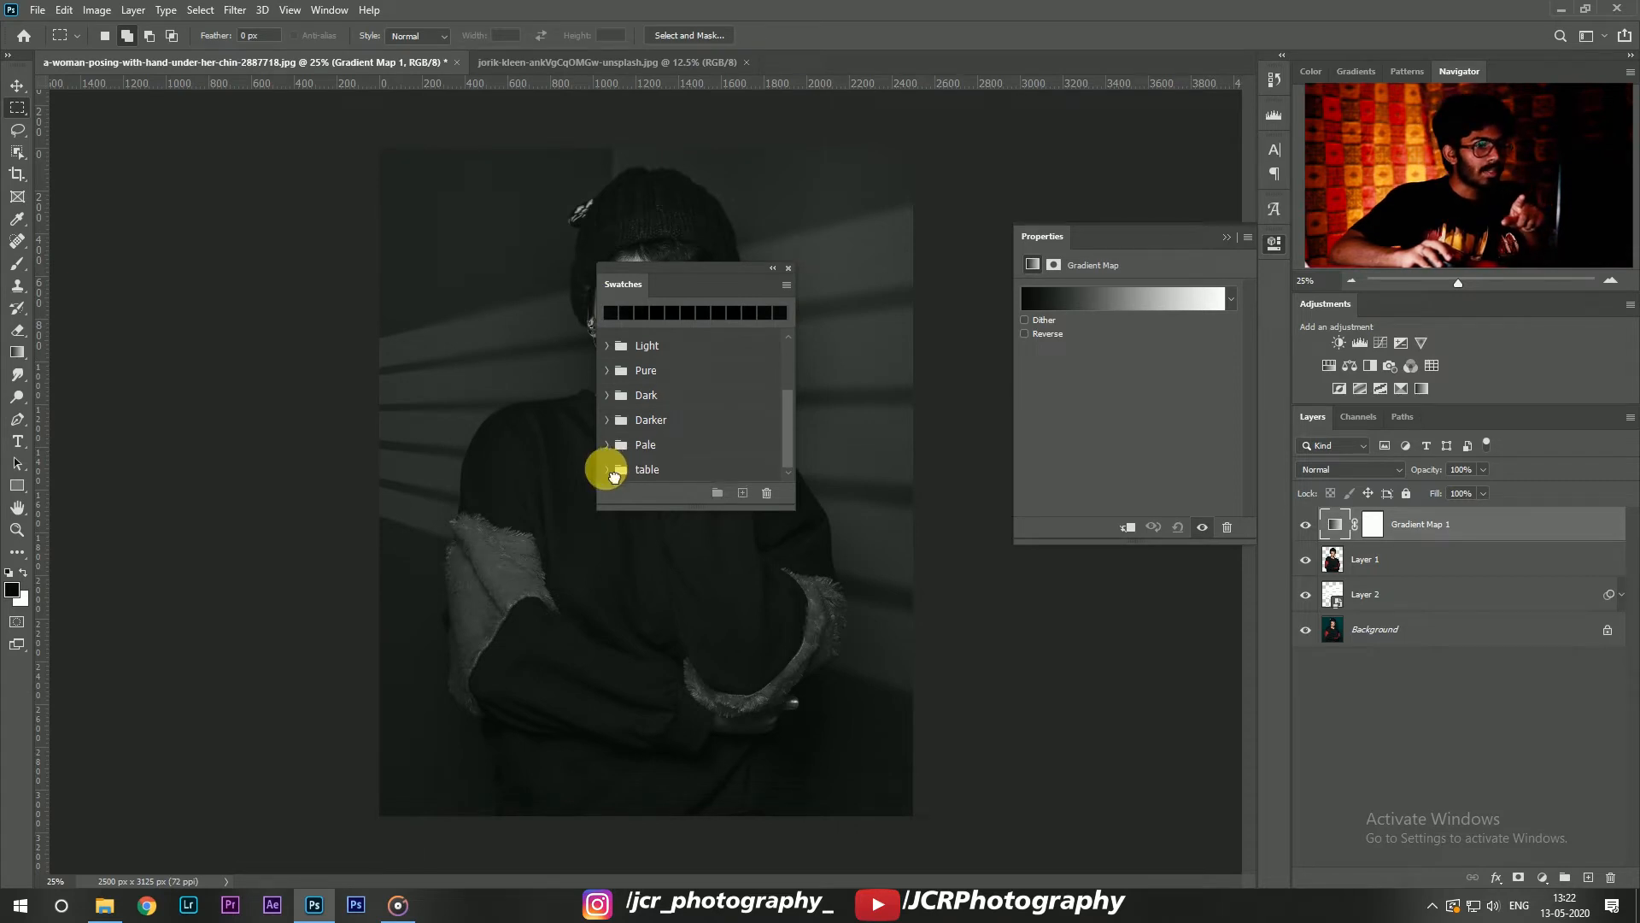
{"action": "left_click", "coordinate": [609, 469]}
Step: Recolor the gradient map's white stop with the imported off-white swatch, f2f2f1, and set its location to 95%
{"action": "left_click", "coordinate": [1129, 305]}
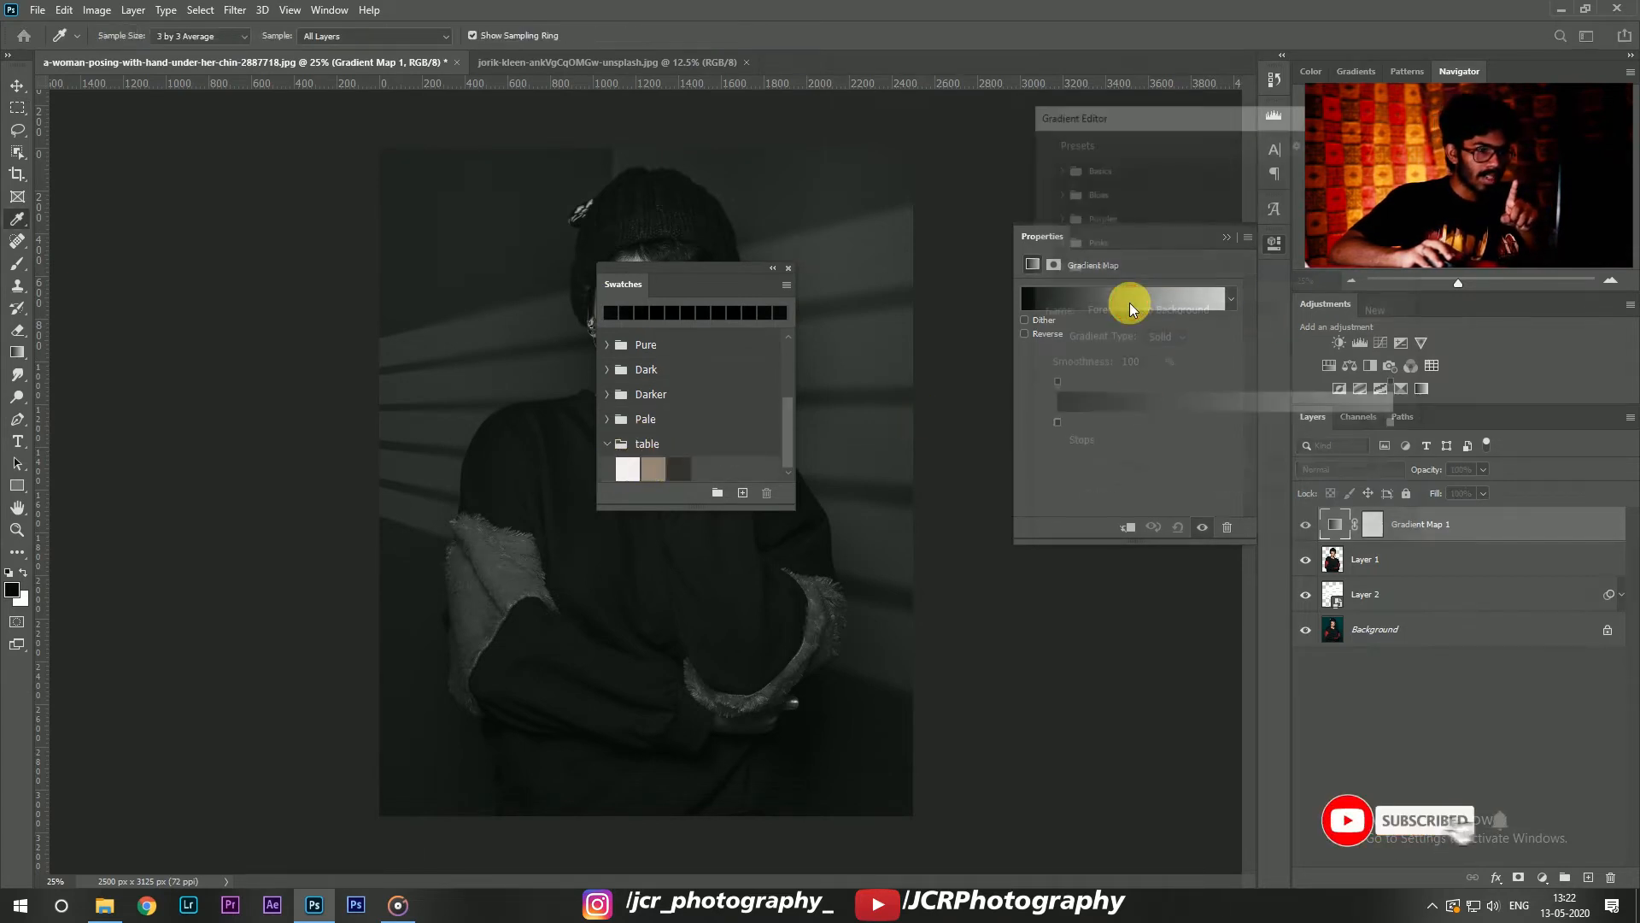
{"action": "left_click", "coordinate": [1397, 427]}
{"action": "left_click", "coordinate": [1149, 501]}
{"action": "left_click_drag", "start_coordinate": [659, 181], "coordinate": [225, 181]}
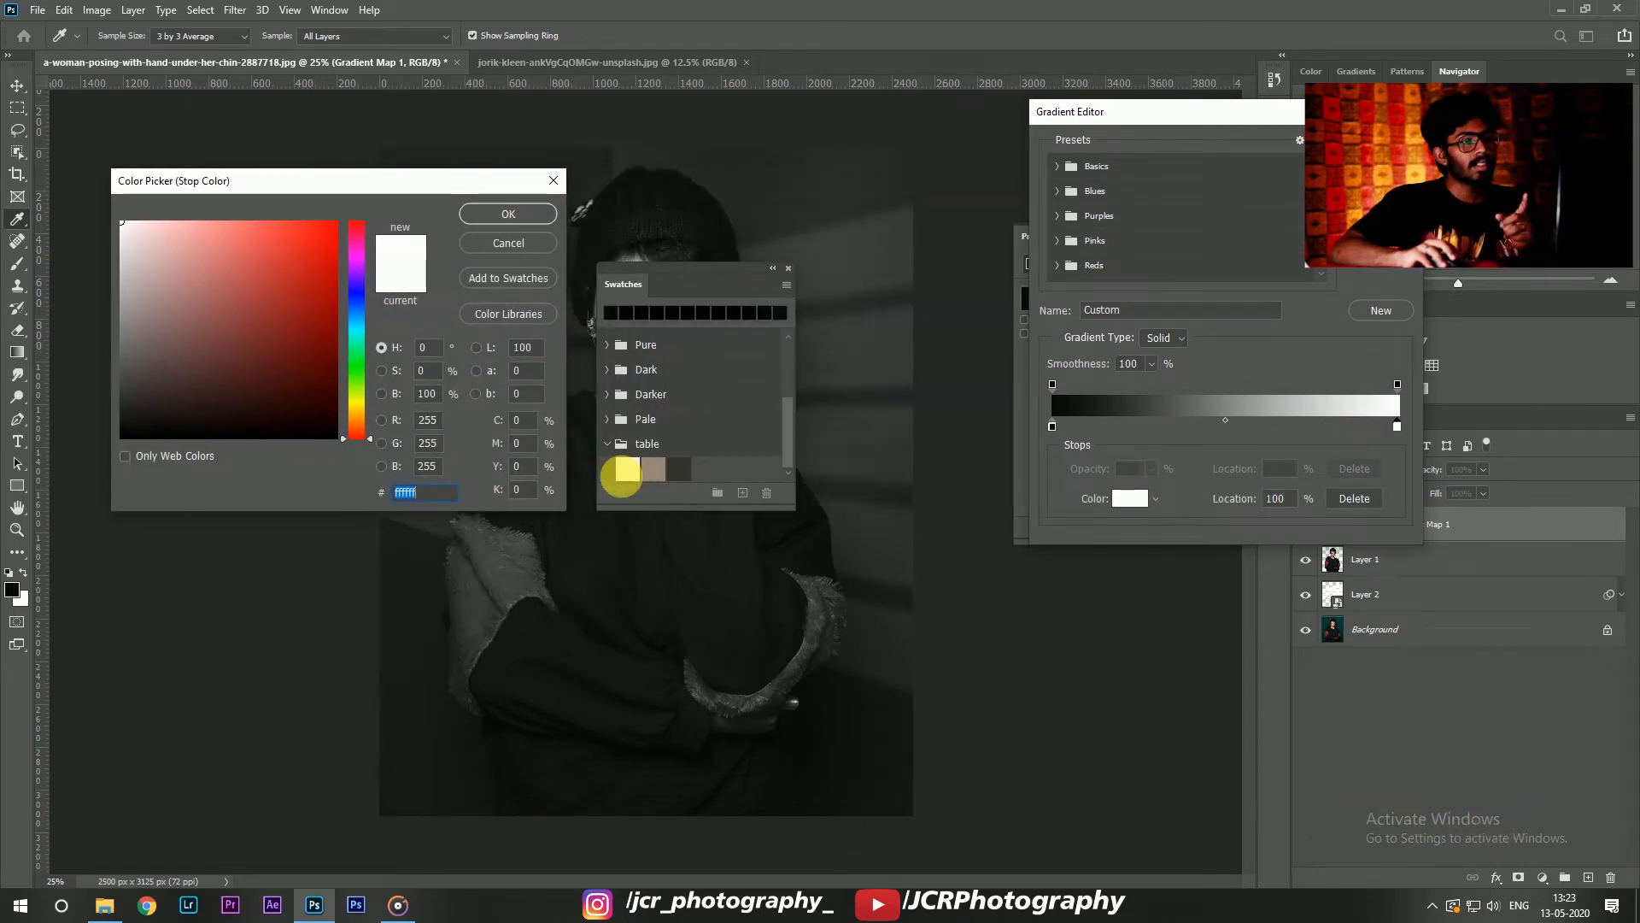
{"action": "left_click", "coordinate": [626, 468]}
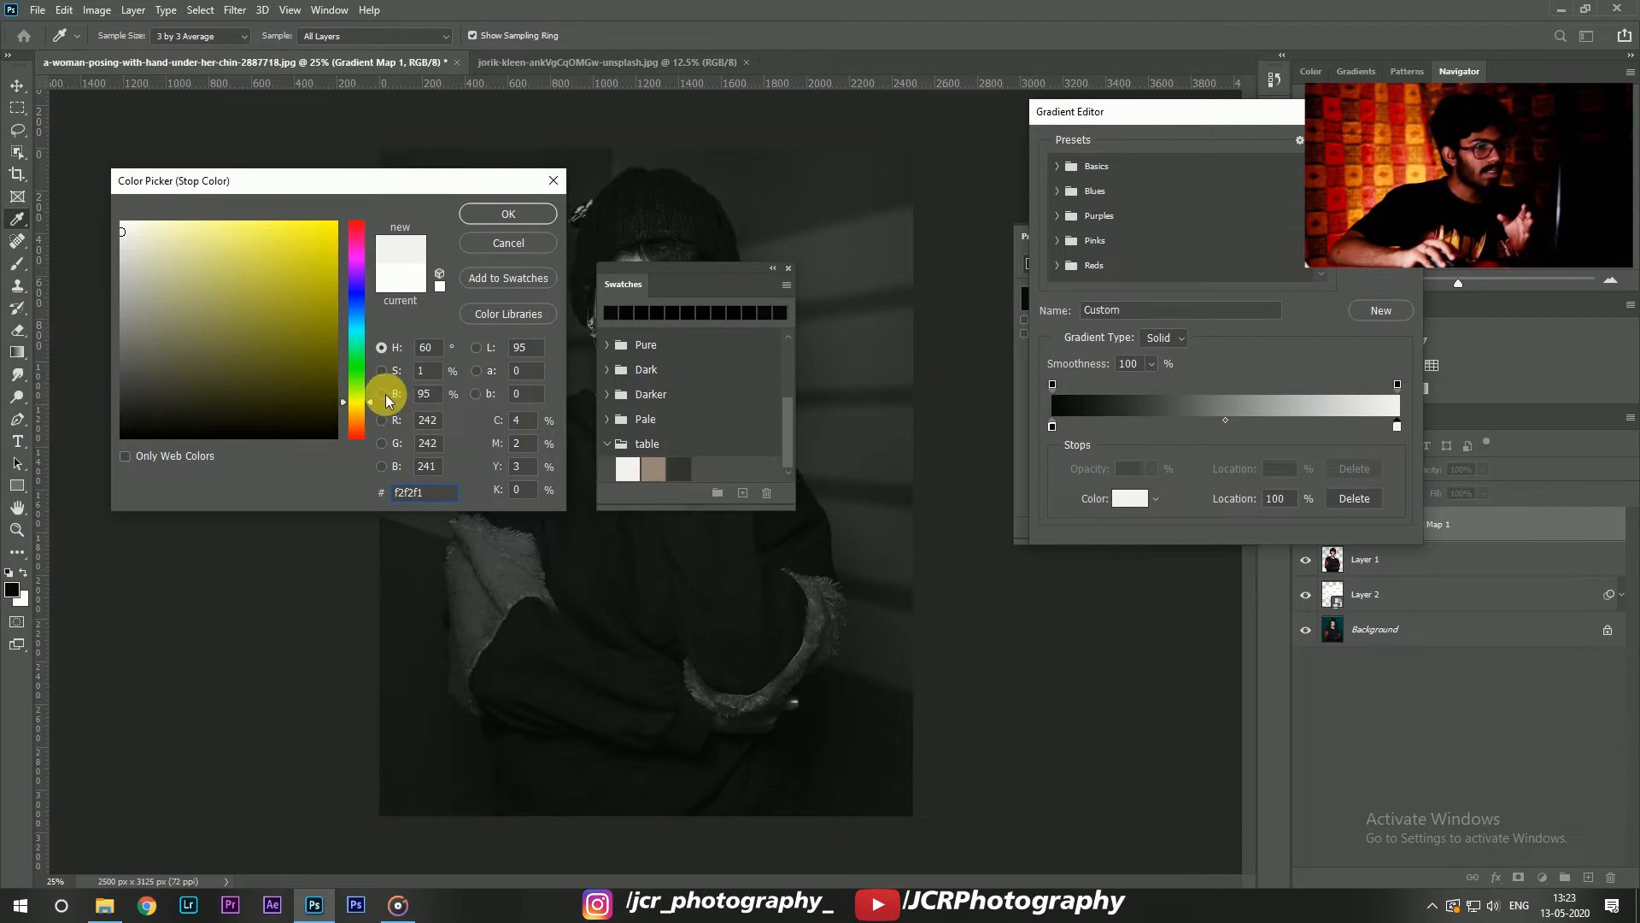
{"action": "left_click", "coordinate": [491, 215]}
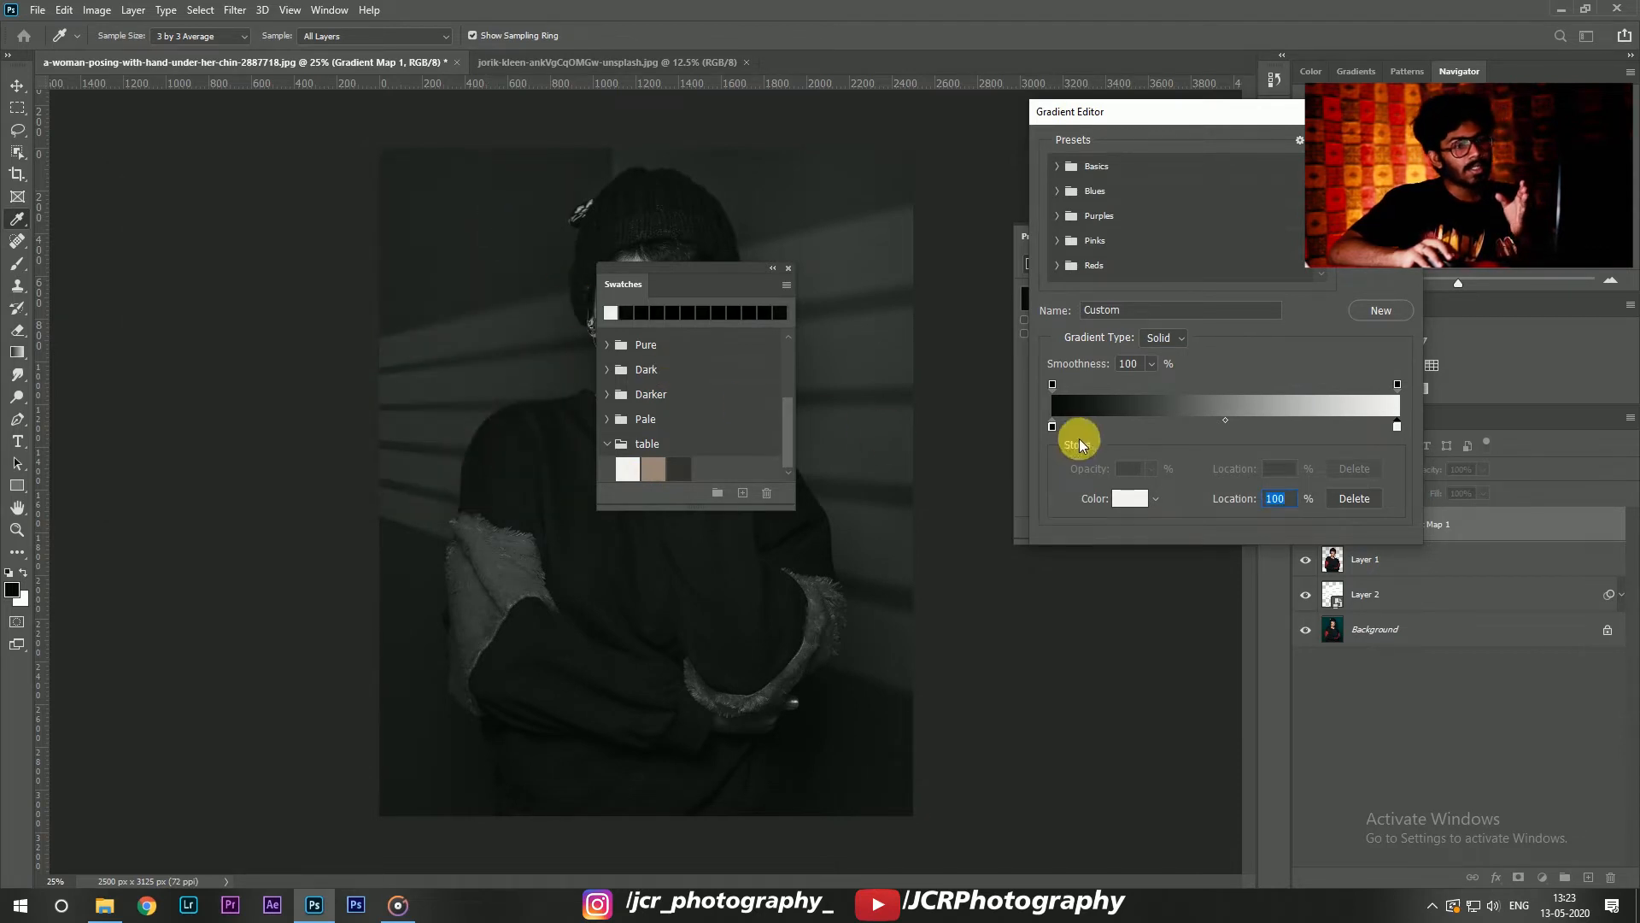
{"action": "type", "text": "95"}
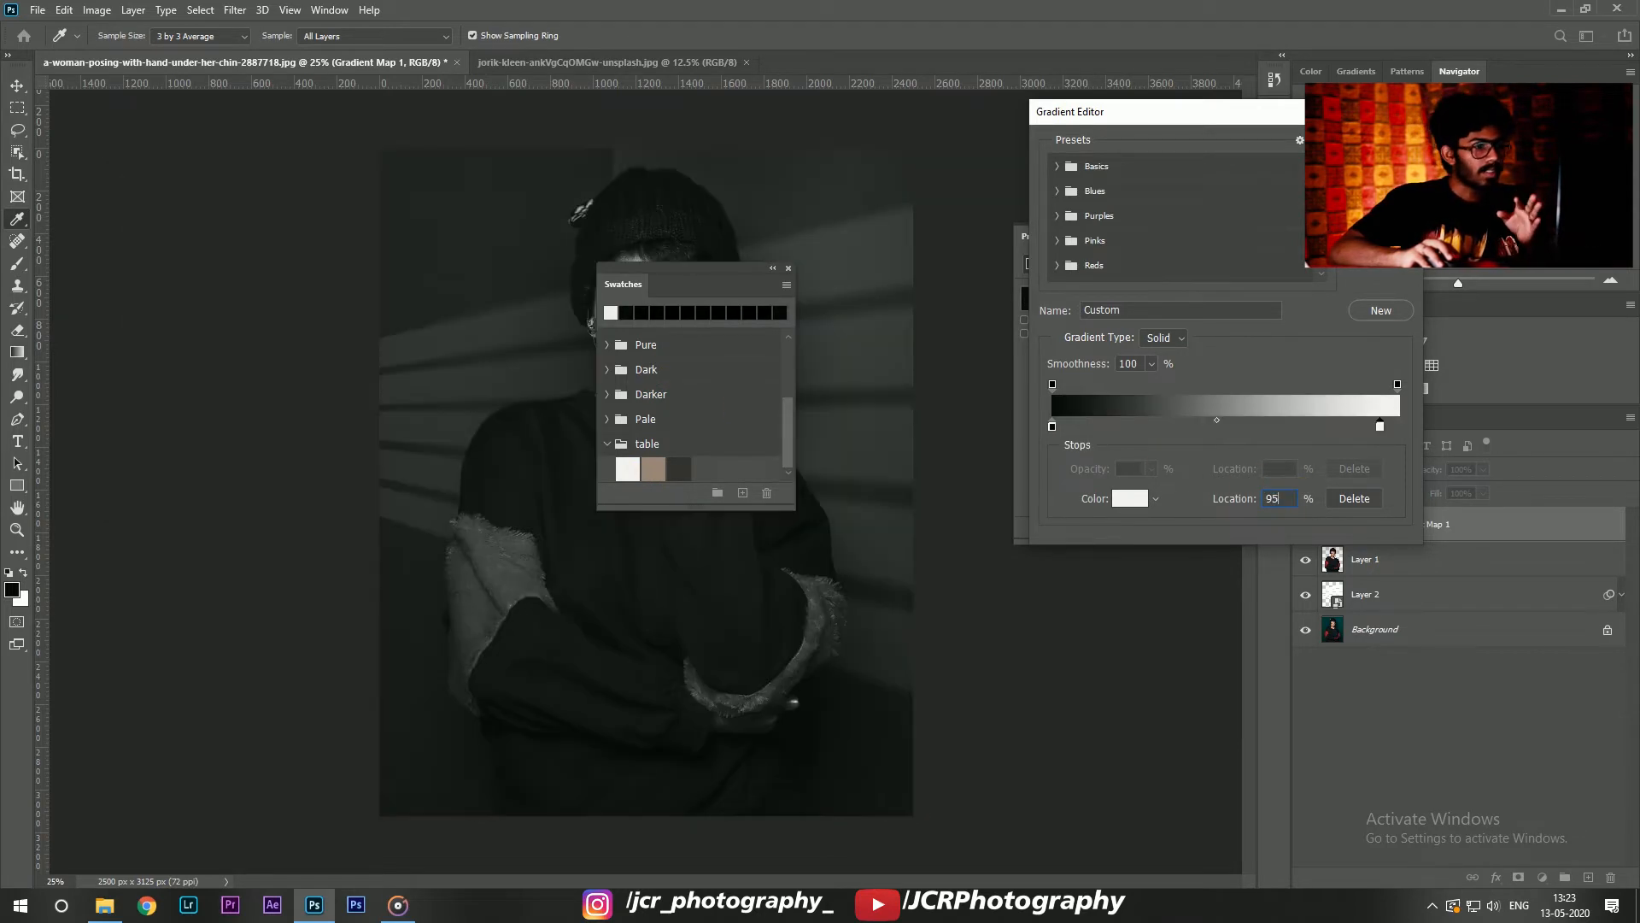
Step: Recolor the gradient map's black stop with the imported tan swatch, 9a8678, and set its location to 60%
{"action": "left_click", "coordinate": [1053, 426]}
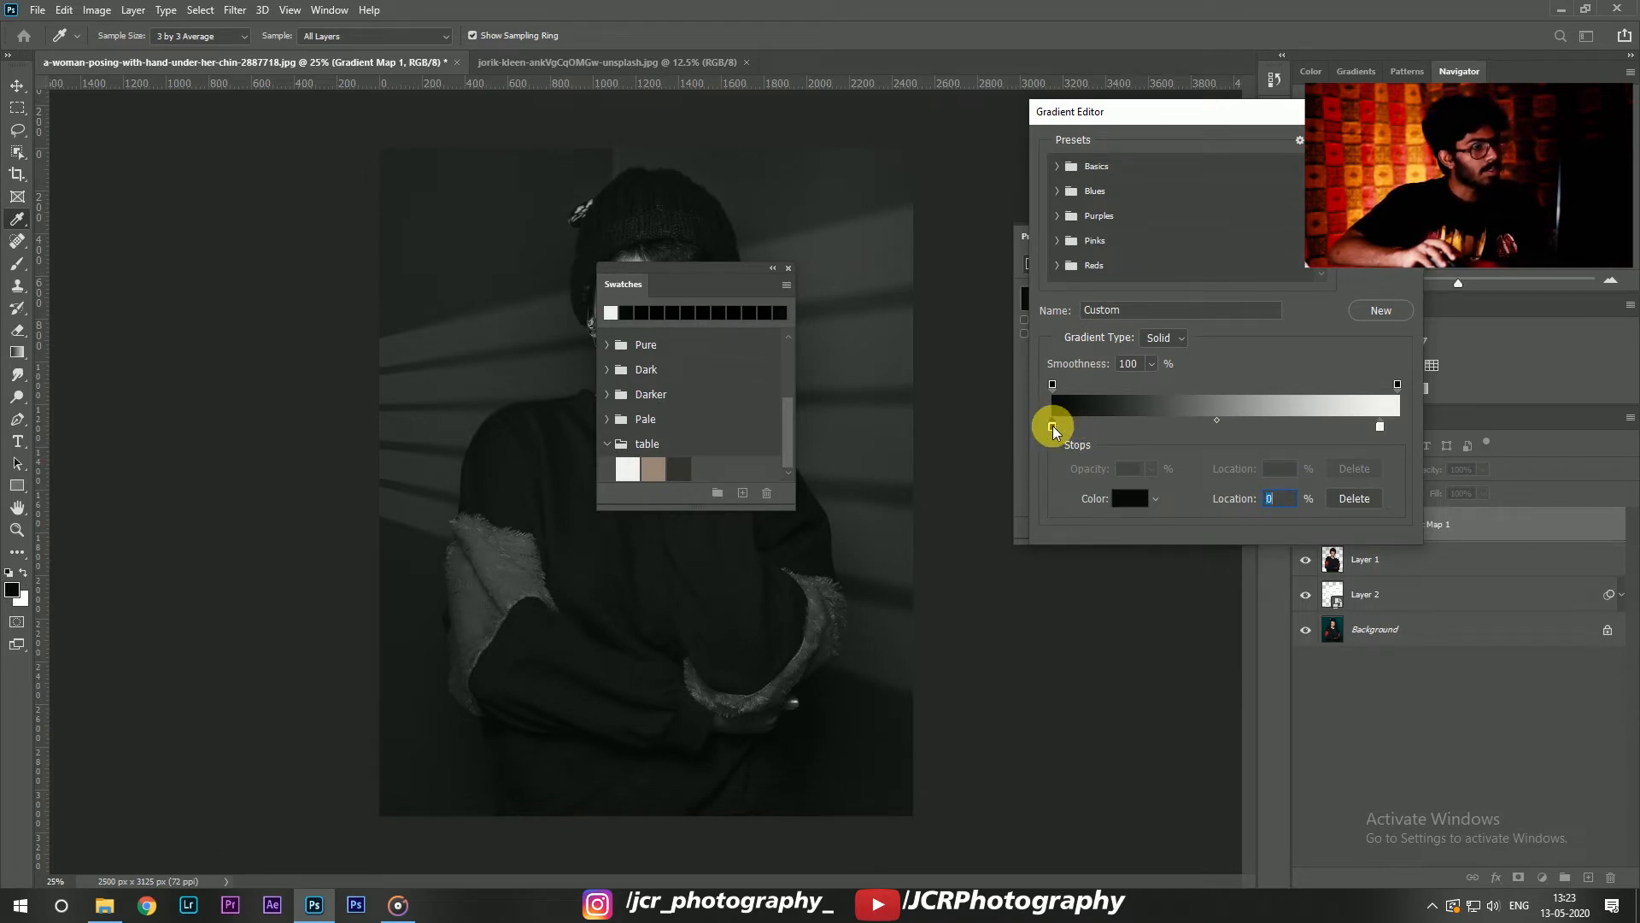
{"action": "left_click", "coordinate": [1130, 501]}
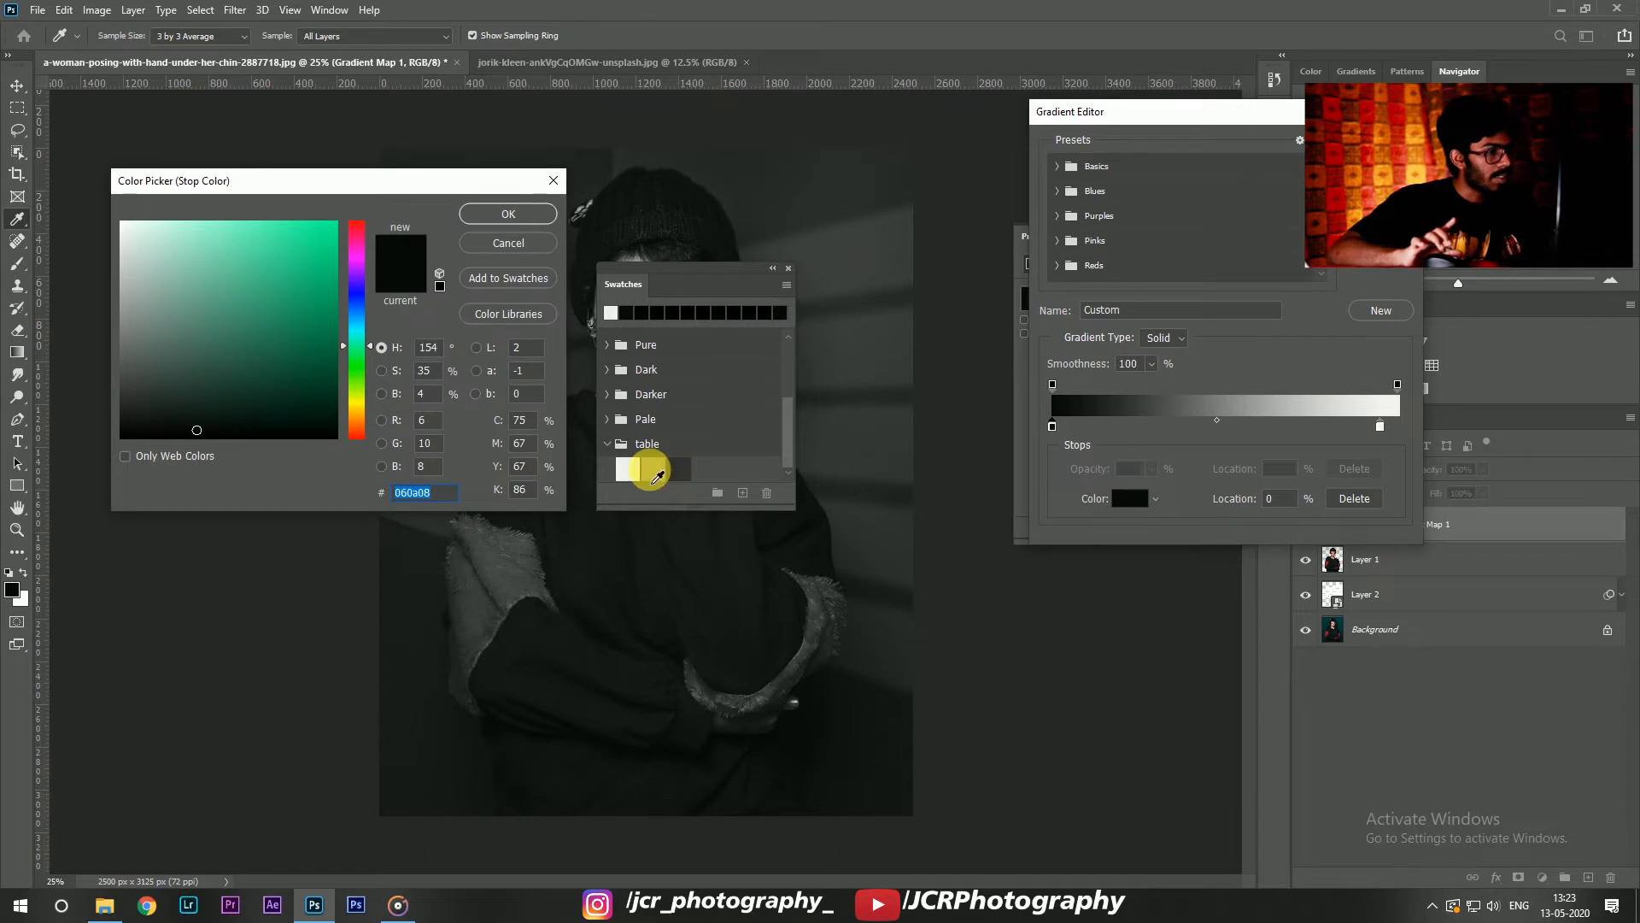
{"action": "left_click", "coordinate": [648, 468]}
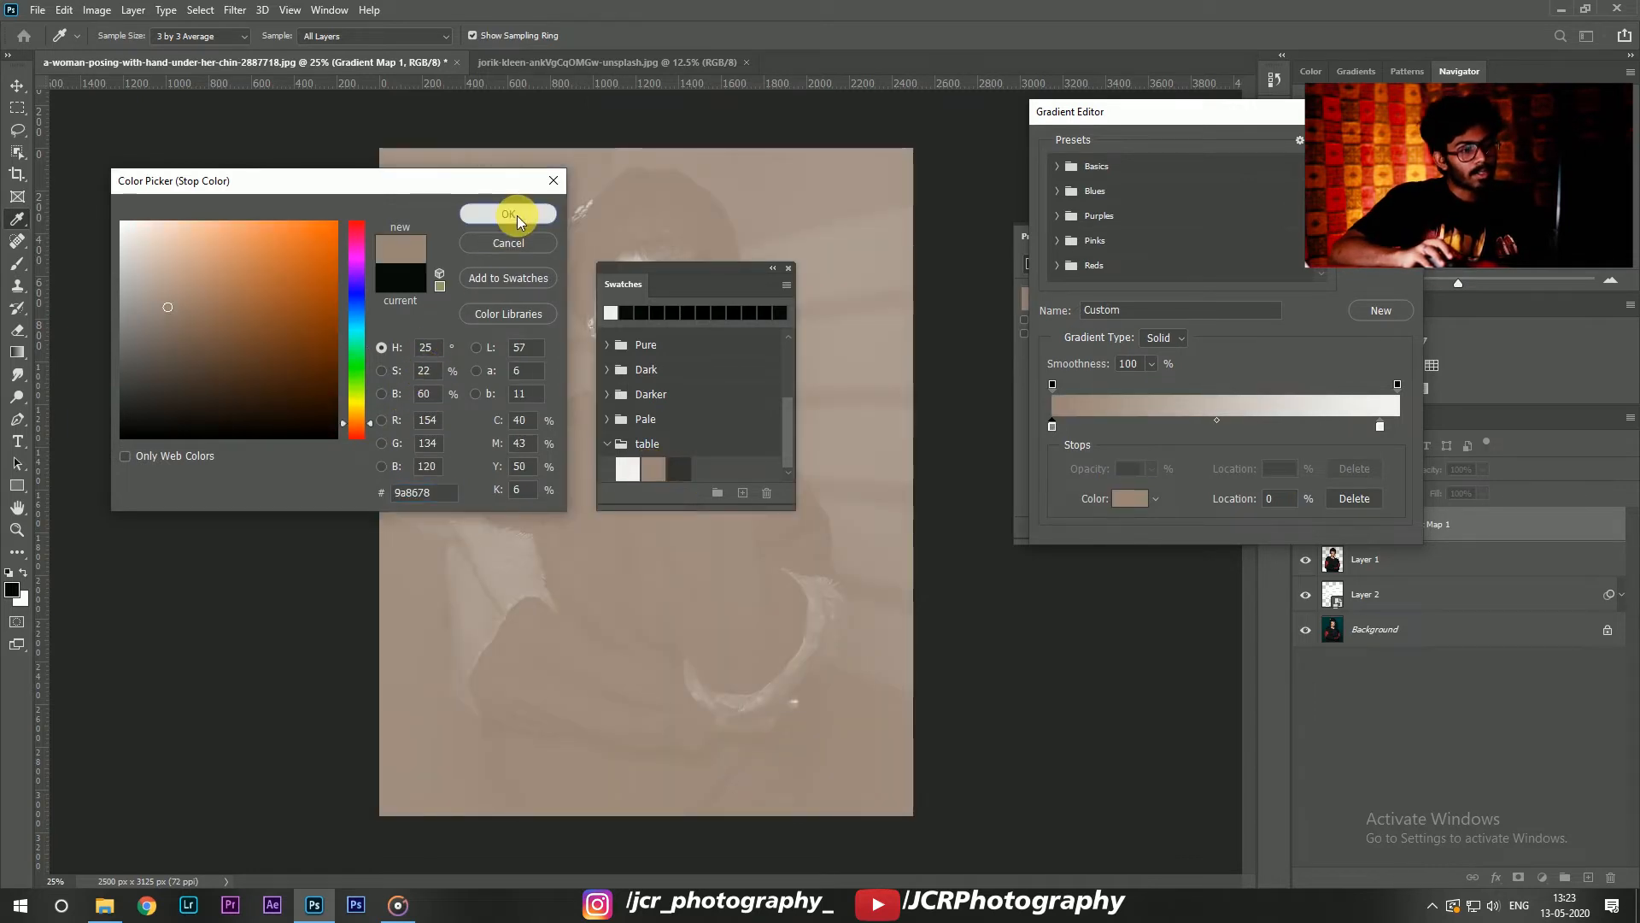
{"action": "left_click", "coordinate": [510, 216]}
{"action": "type", "text": "60"}
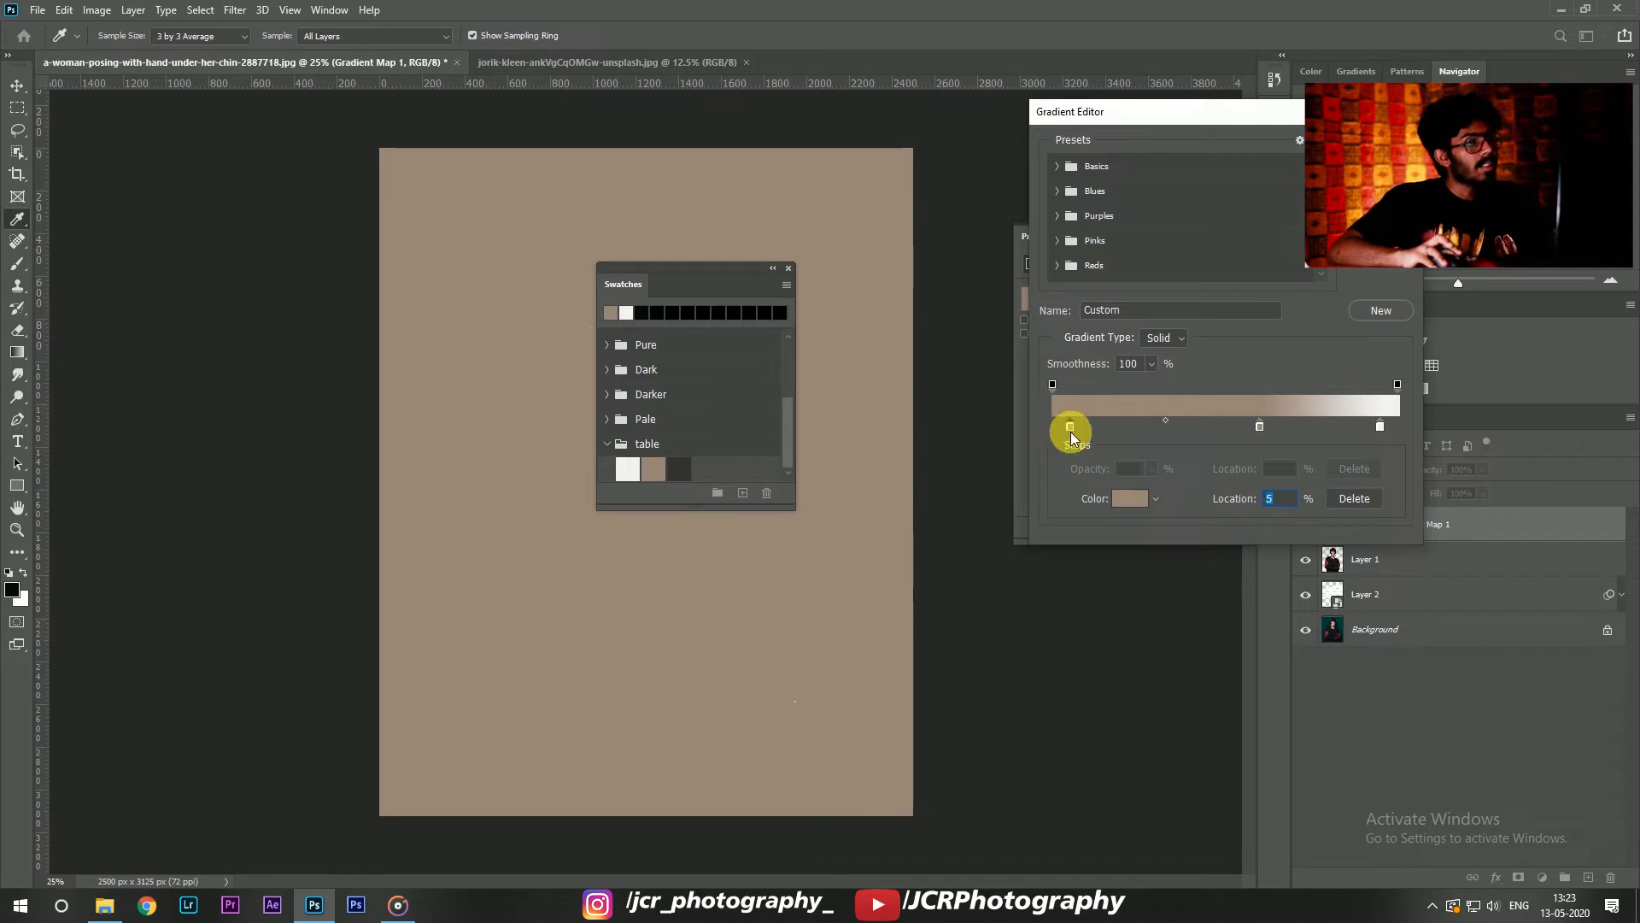
Step: Add a third gradient stop in the imported dark swatch, 34332f, at 20% location, and close the Swatches panel
{"action": "left_click", "coordinate": [1117, 498]}
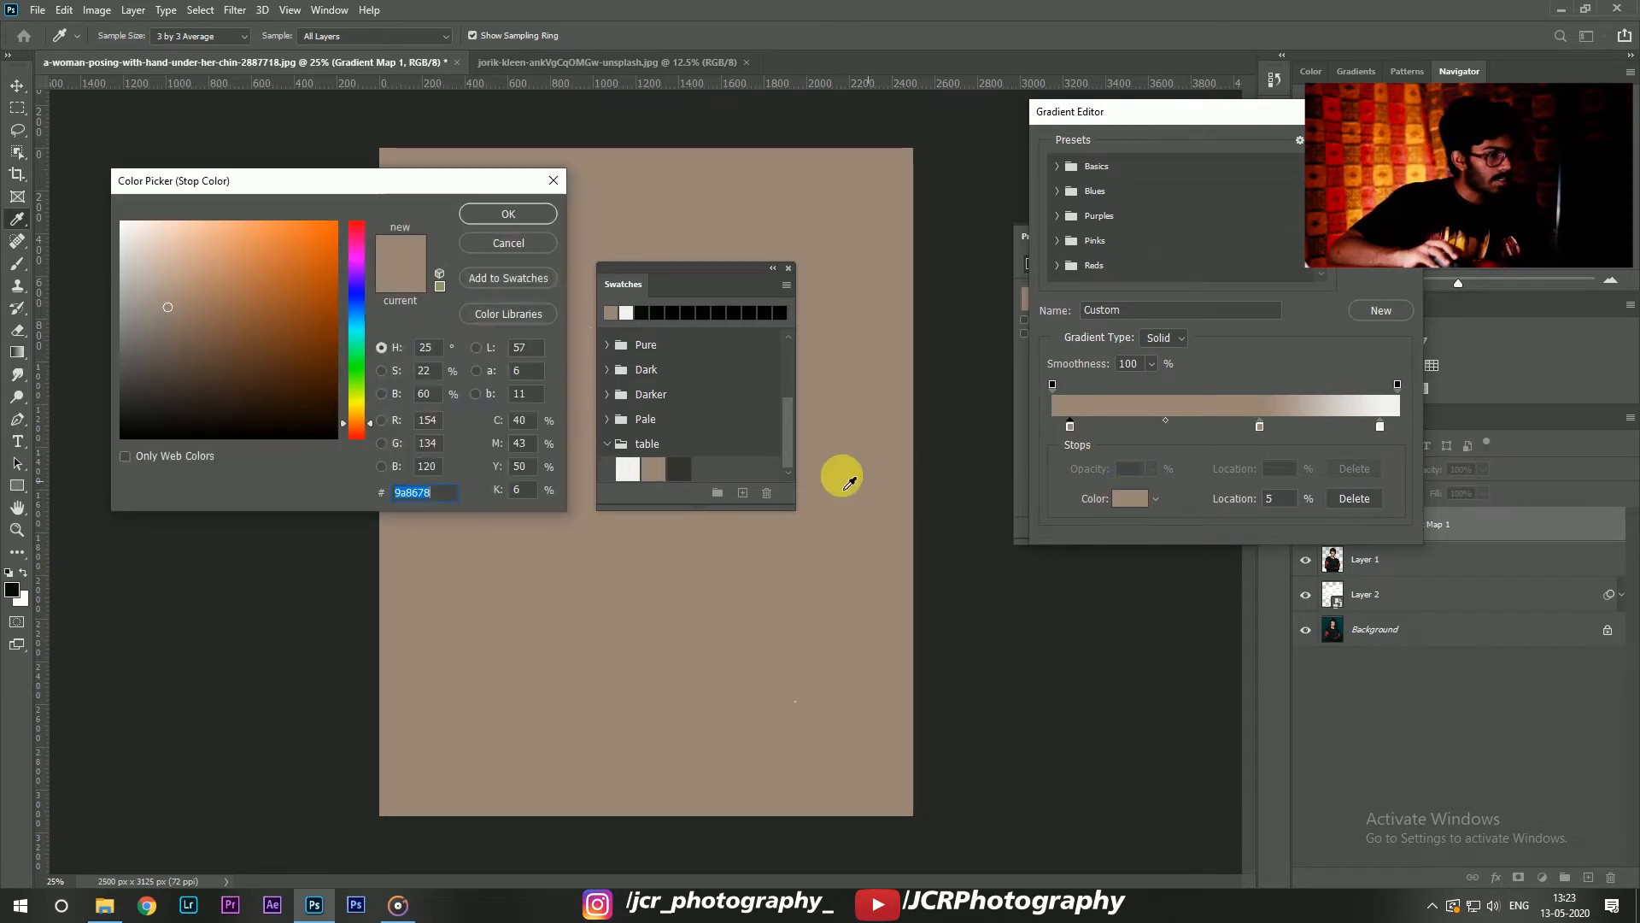
{"action": "left_click", "coordinate": [682, 471]}
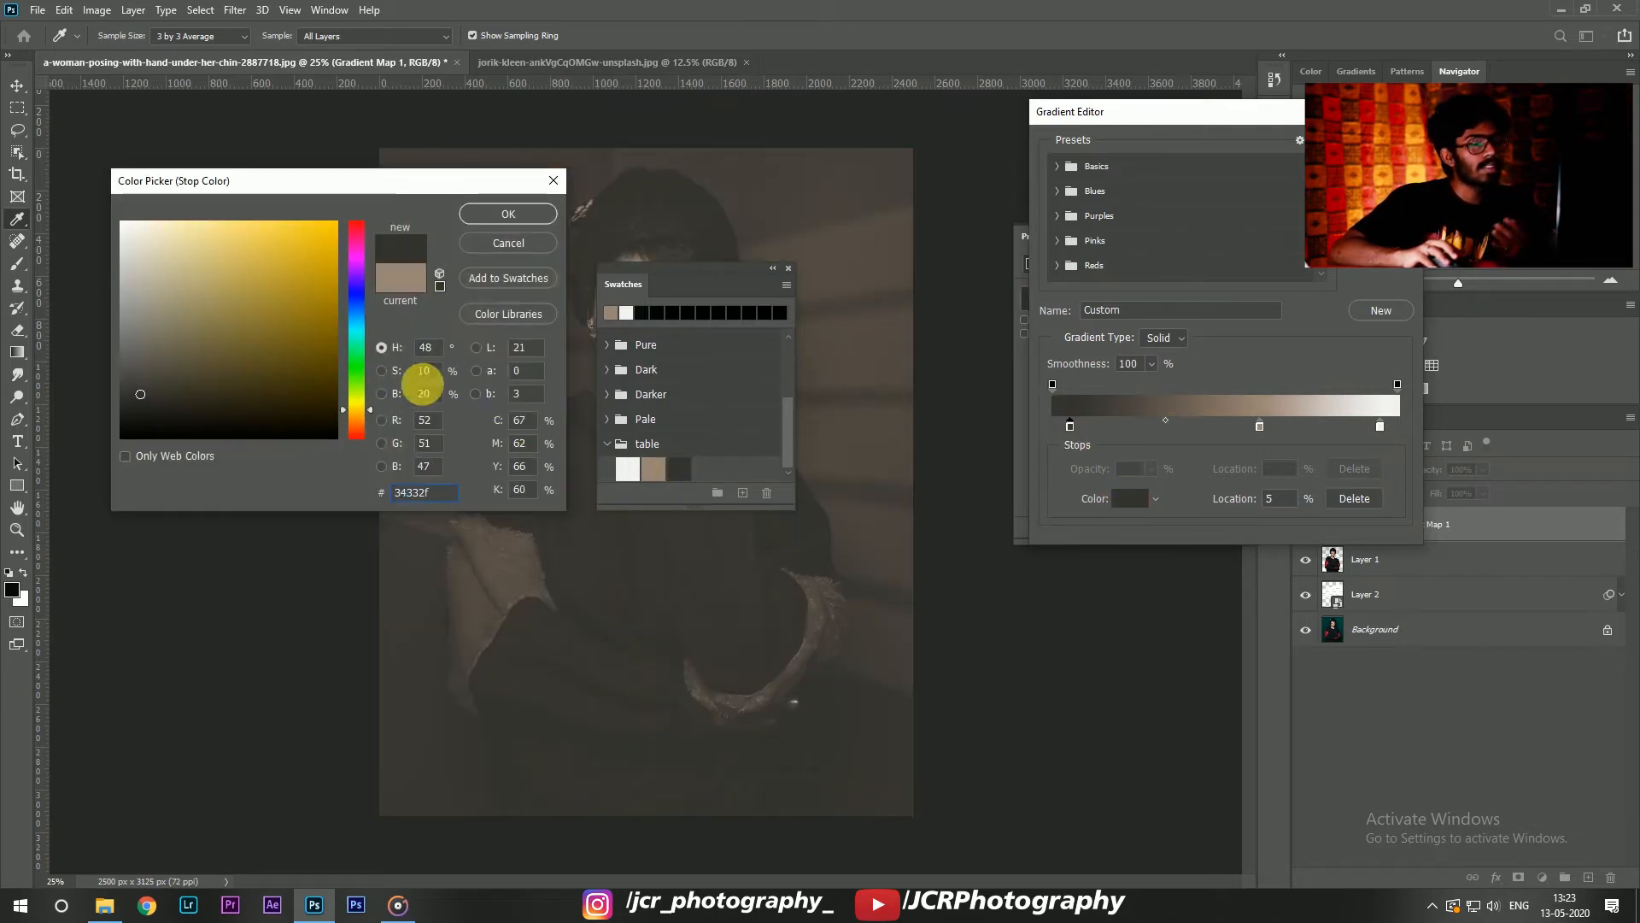
{"action": "left_click", "coordinate": [507, 215]}
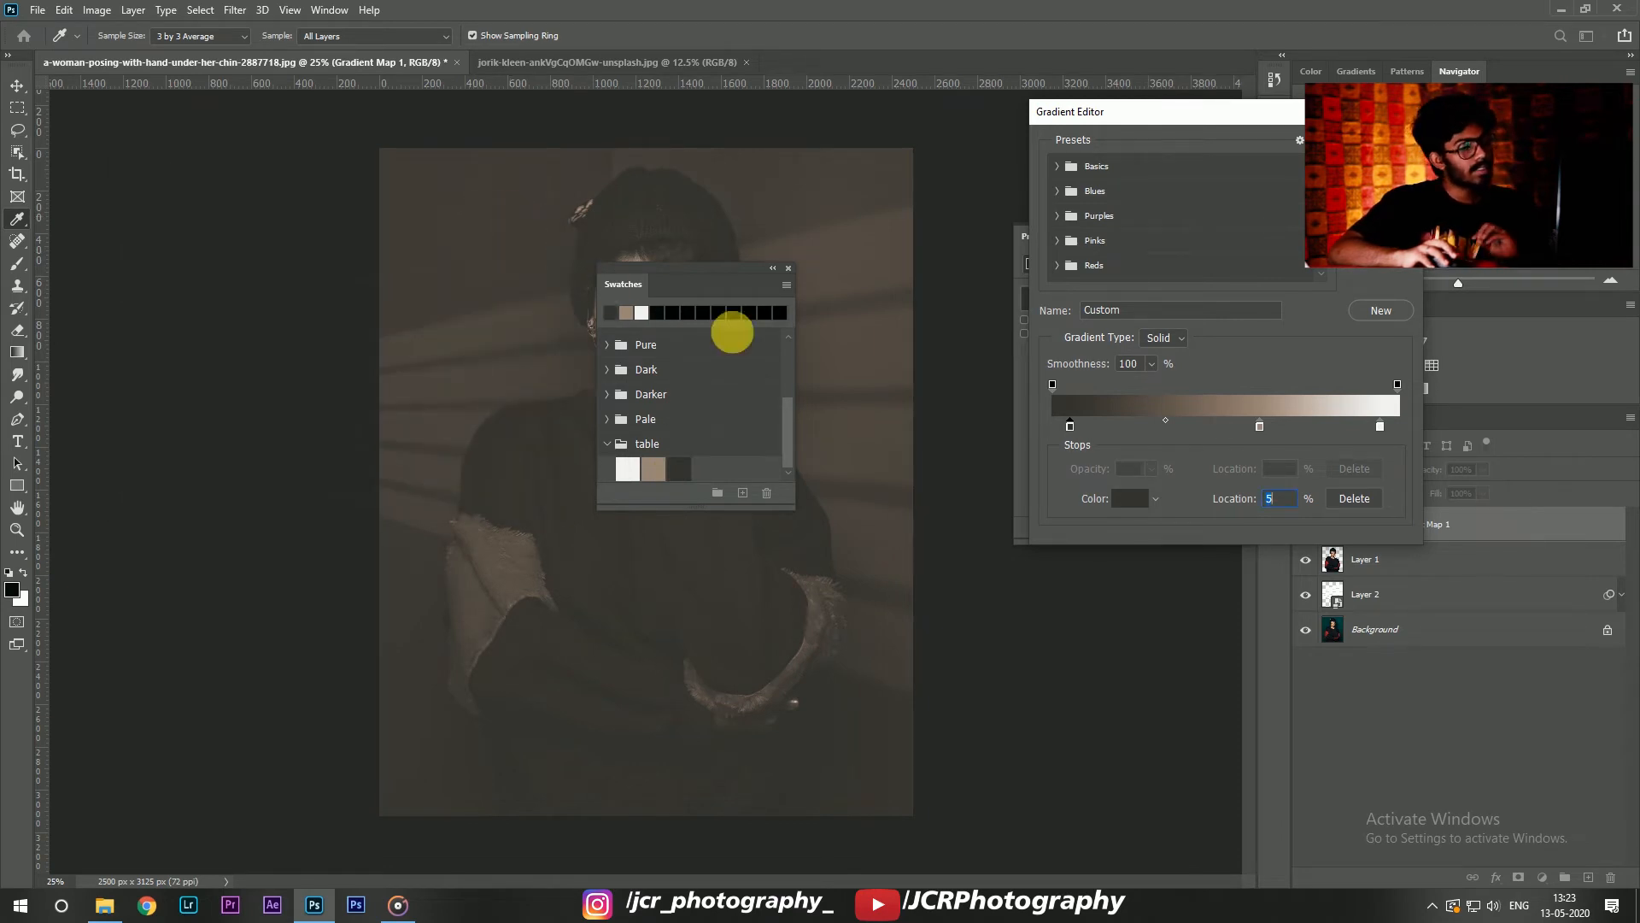
{"action": "type", "text": "20"}
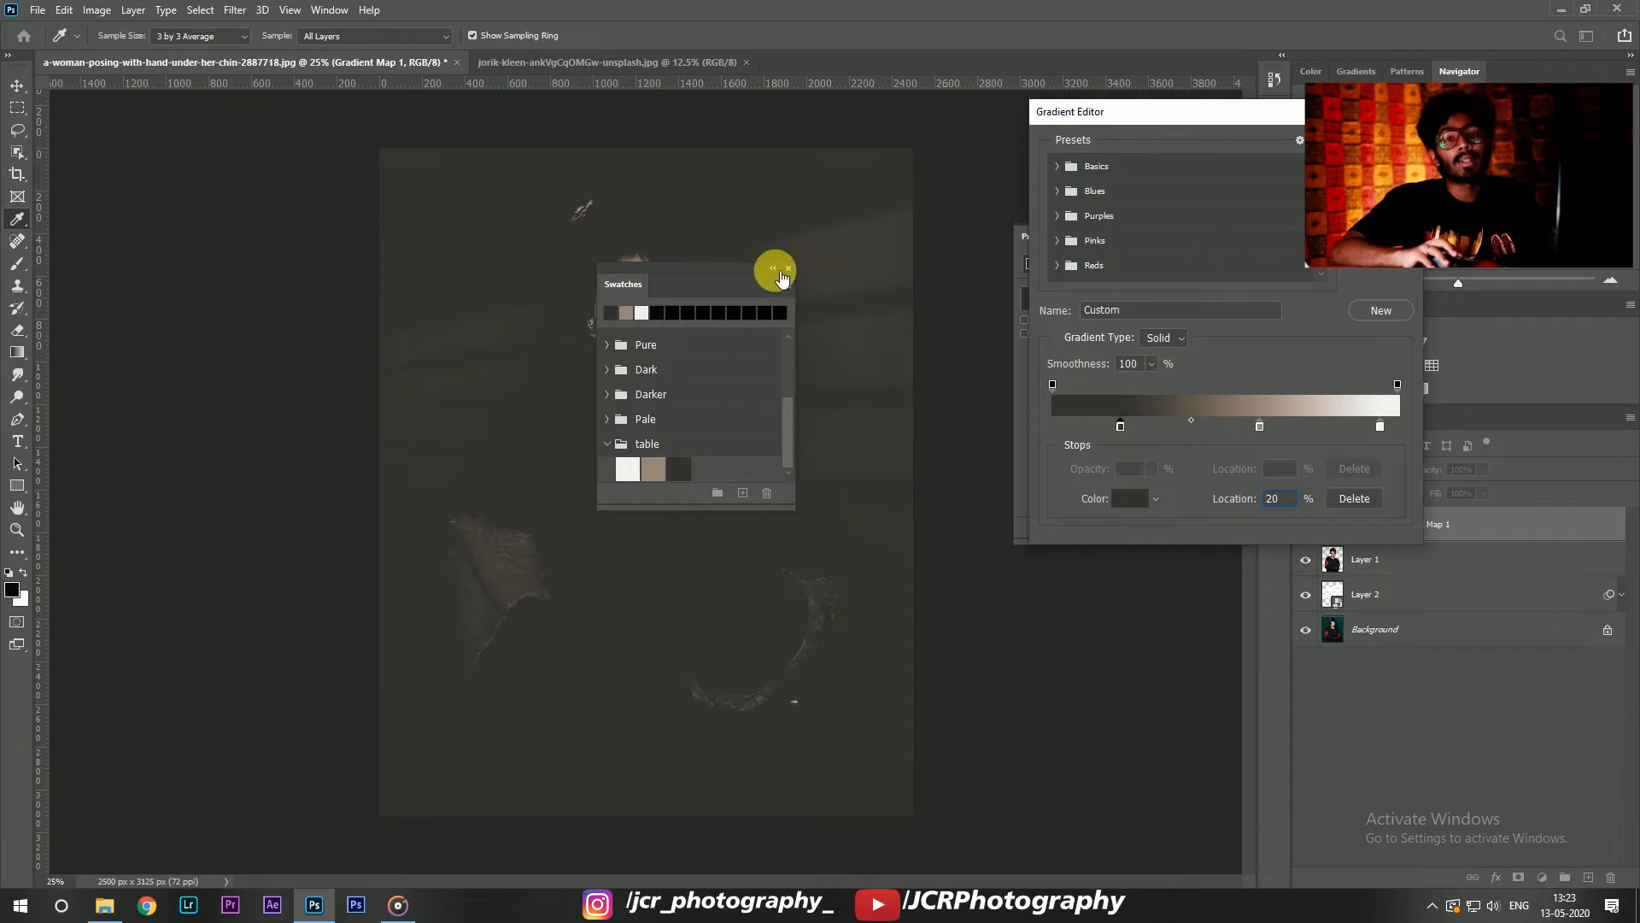
{"action": "left_click", "coordinate": [787, 270]}
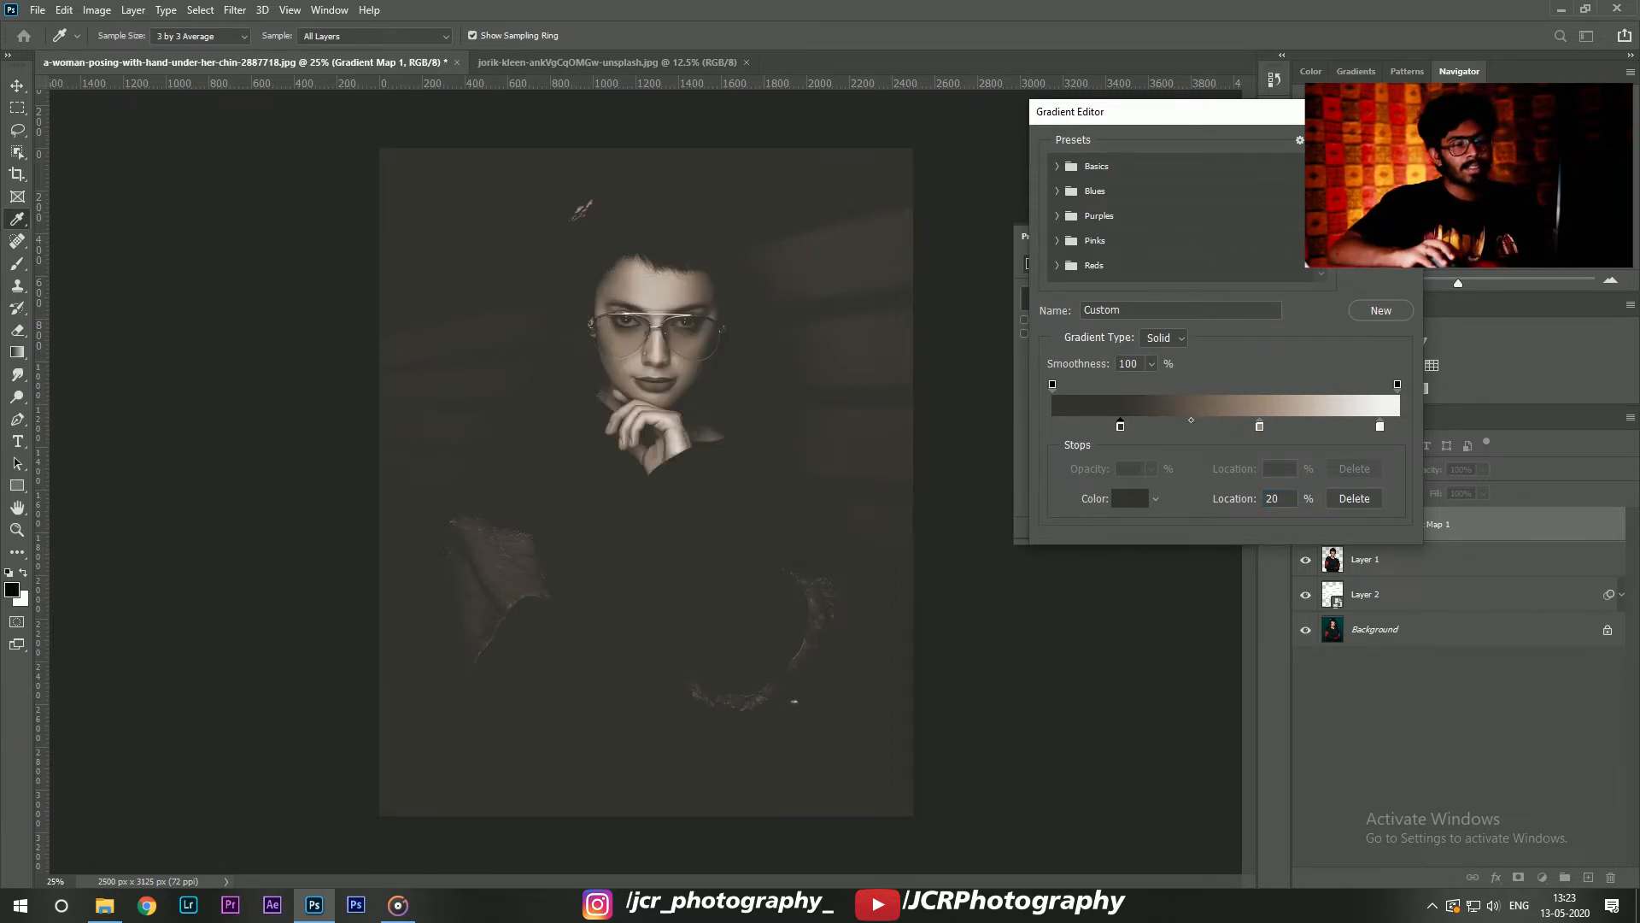
Step: Accept the edited gradient, close its properties, and set the Gradient Map 1 layer's blend mode to Soft Light
{"action": "key", "text": "Return"}
{"action": "left_click", "coordinate": [1228, 234]}
{"action": "key", "text": "m"}
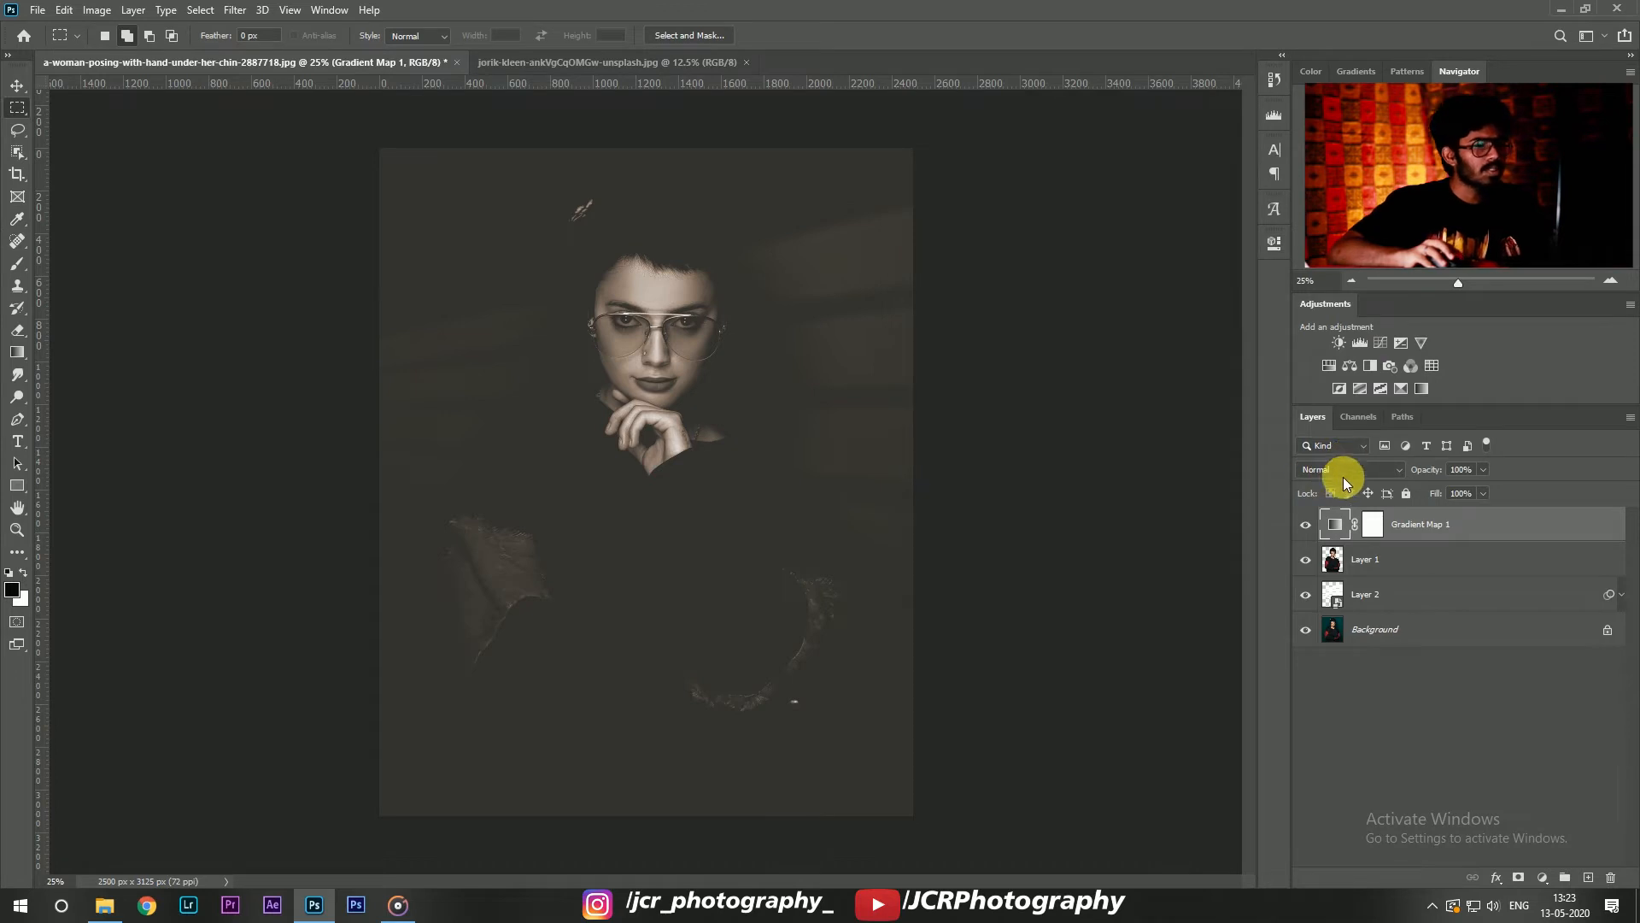
{"action": "left_click", "coordinate": [1343, 477]}
{"action": "left_click", "coordinate": [1322, 674]}
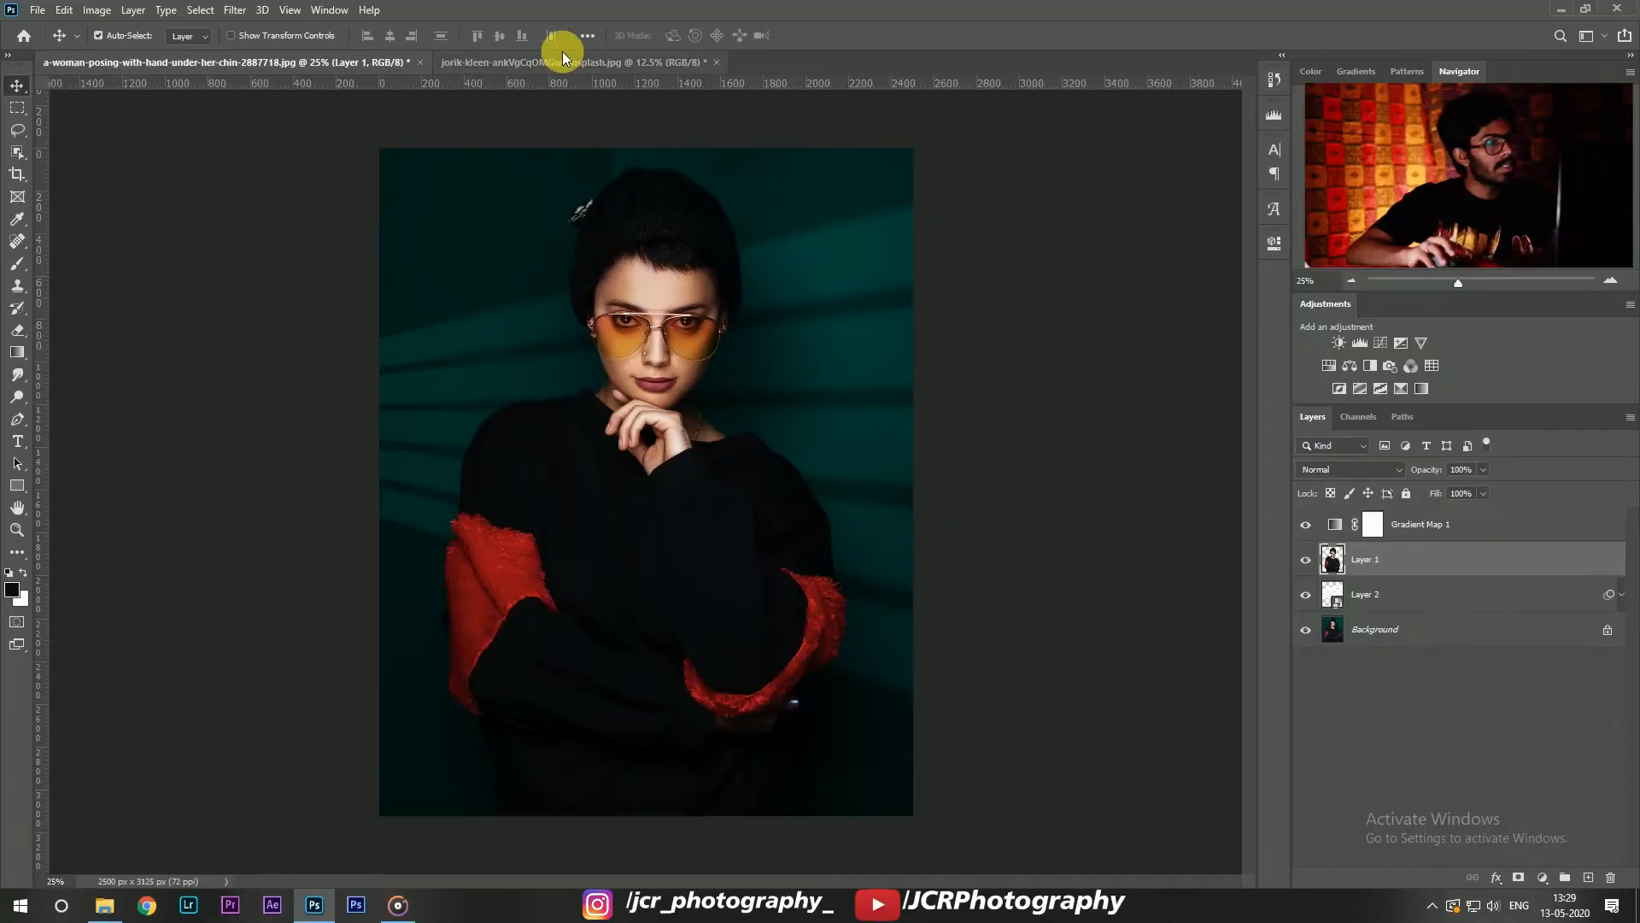
Step: Switch to the street photo and add a new empty layer above its background
{"action": "left_click", "coordinate": [562, 60]}
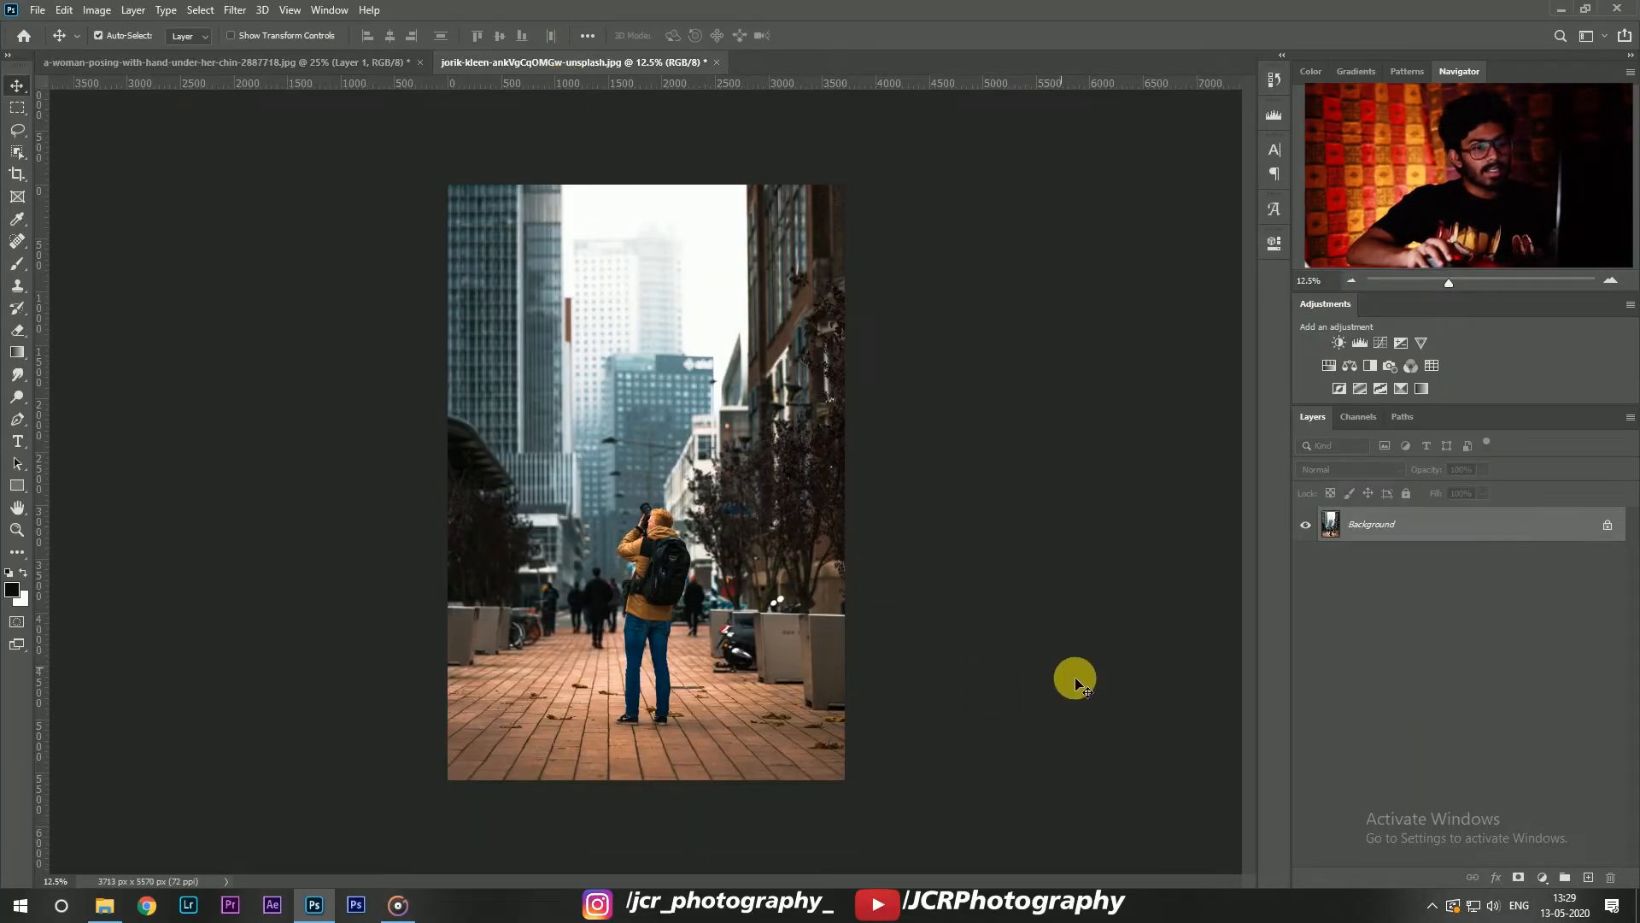
{"action": "left_click", "coordinate": [1594, 877]}
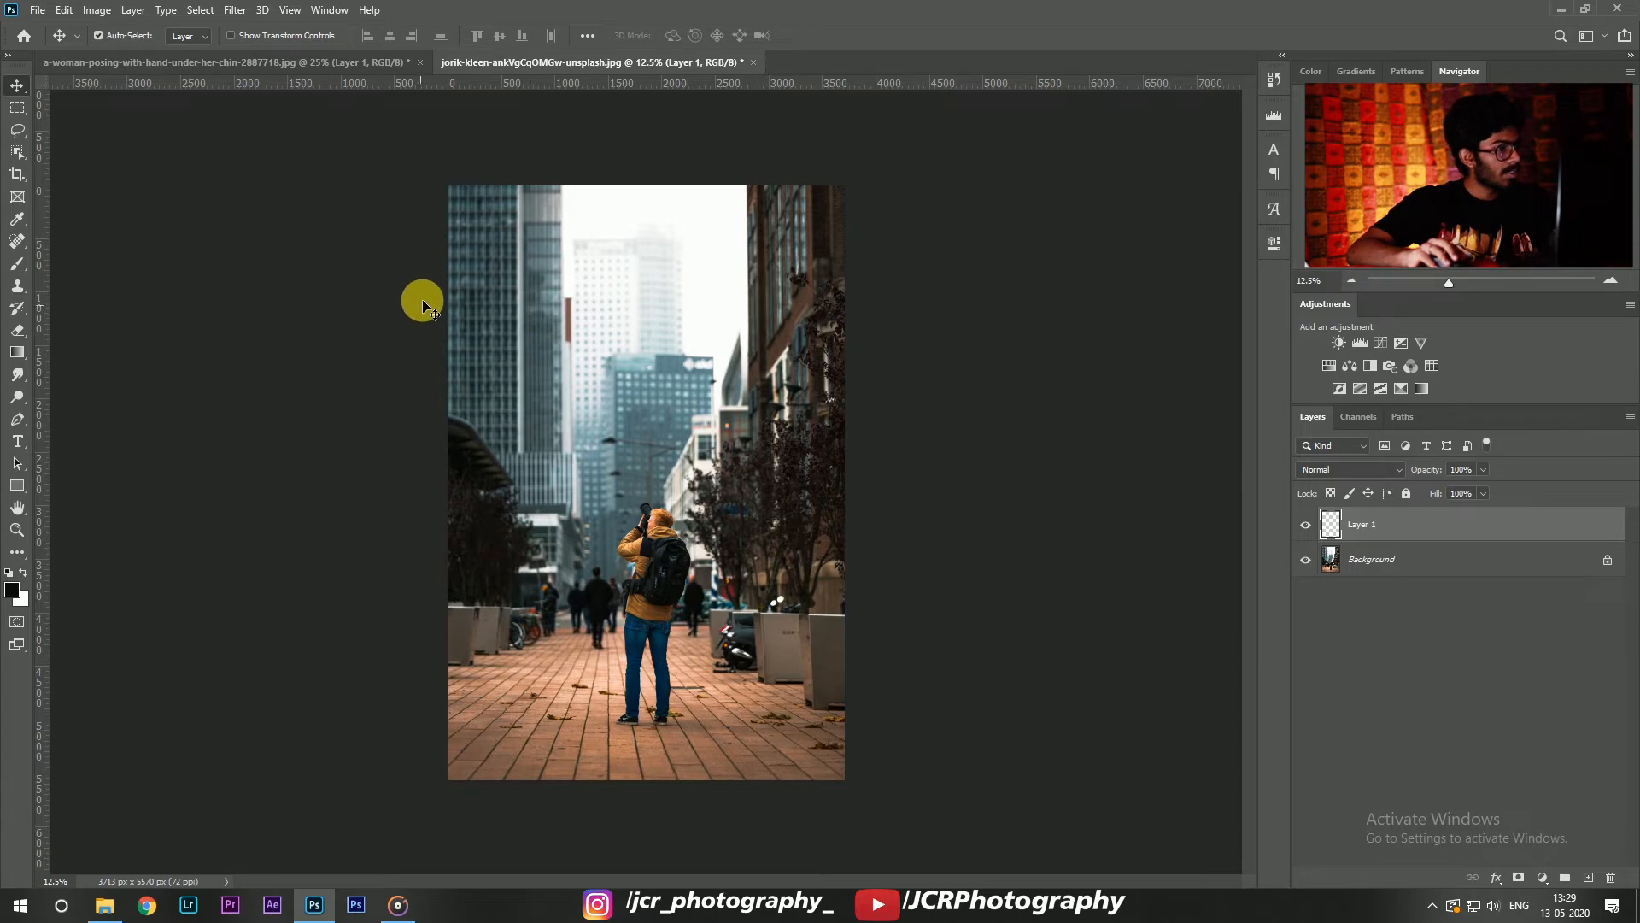
Step: Examine the street photo's highlights, midtones and shadows in the Color Range preview, and leave without making a selection
{"action": "left_click", "coordinate": [200, 10]}
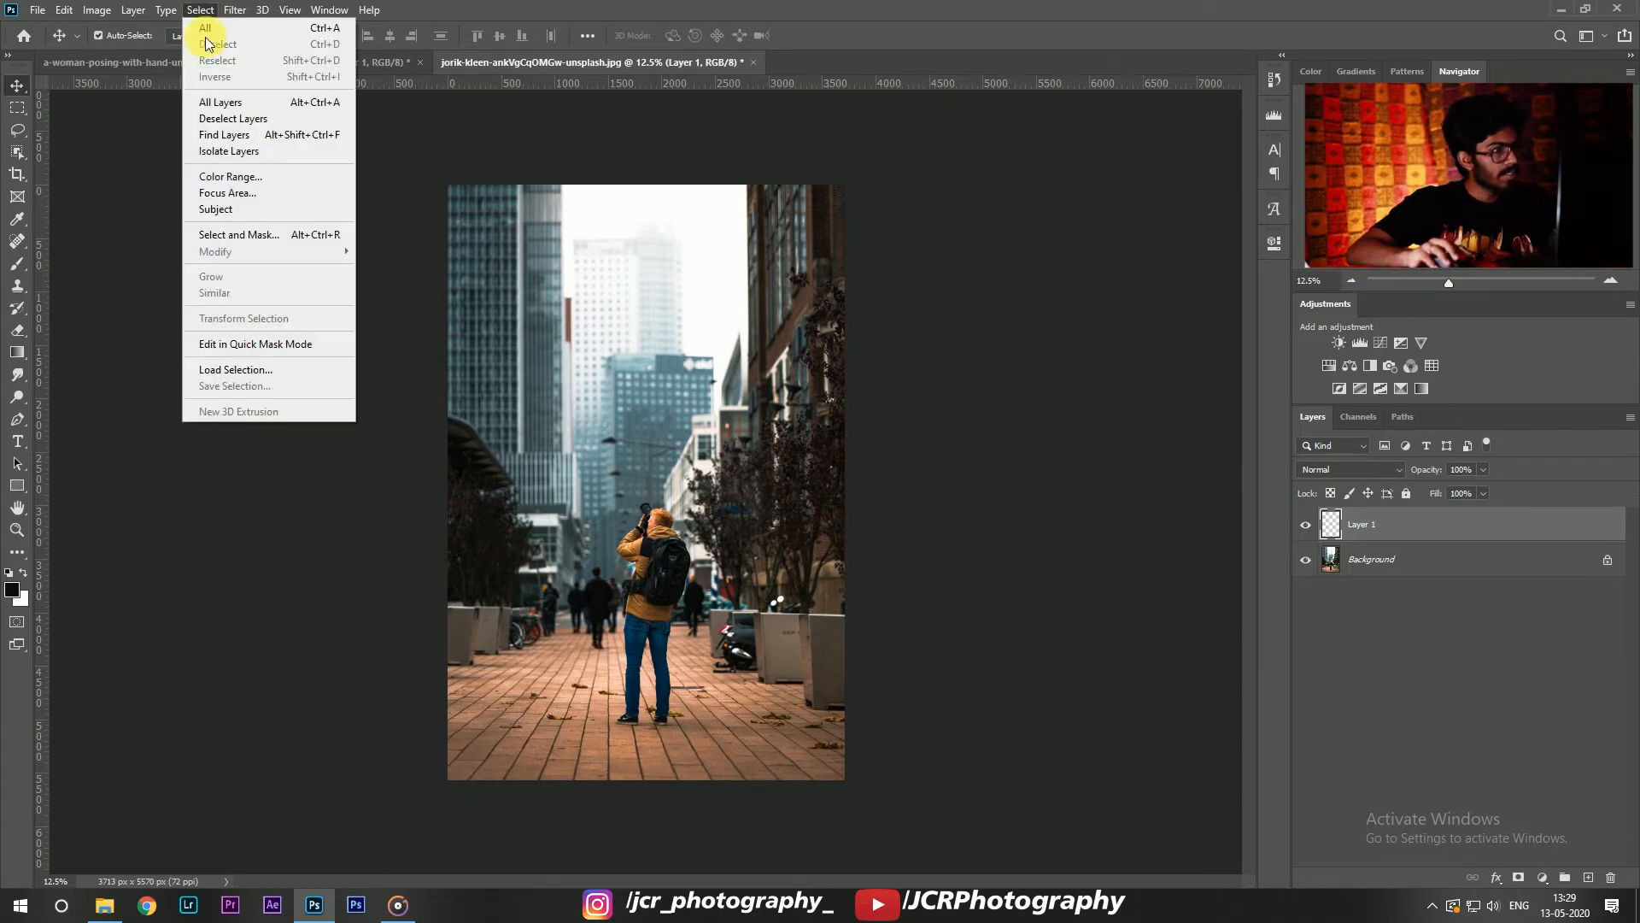
{"action": "left_click", "coordinate": [259, 178]}
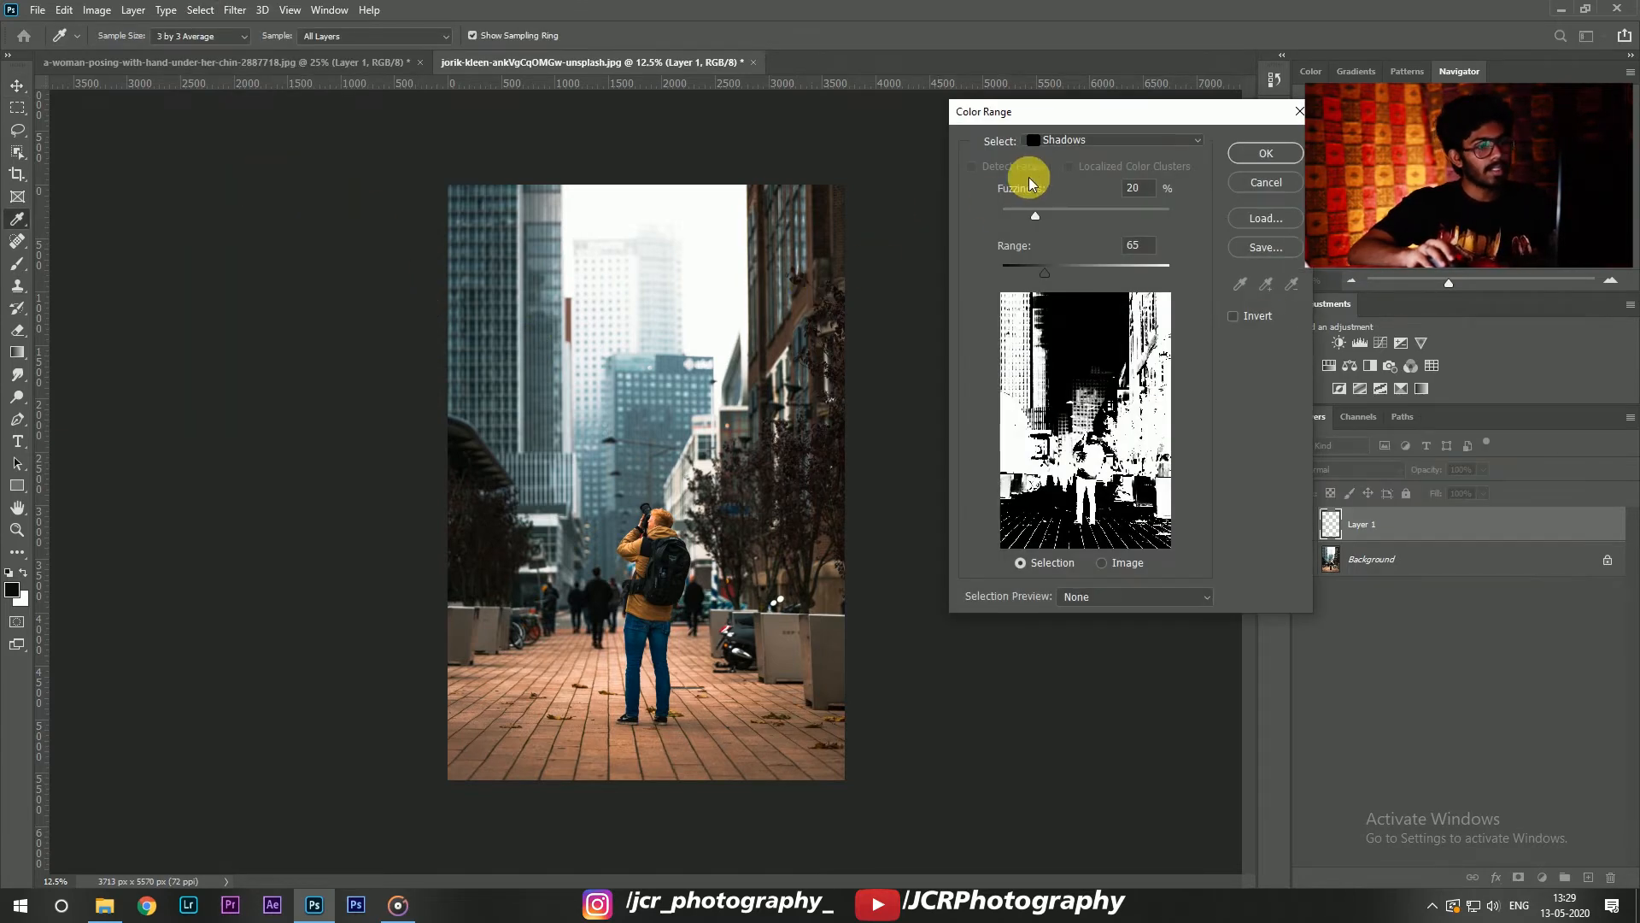
{"action": "left_click", "coordinate": [1098, 141]}
{"action": "left_click", "coordinate": [1098, 140]}
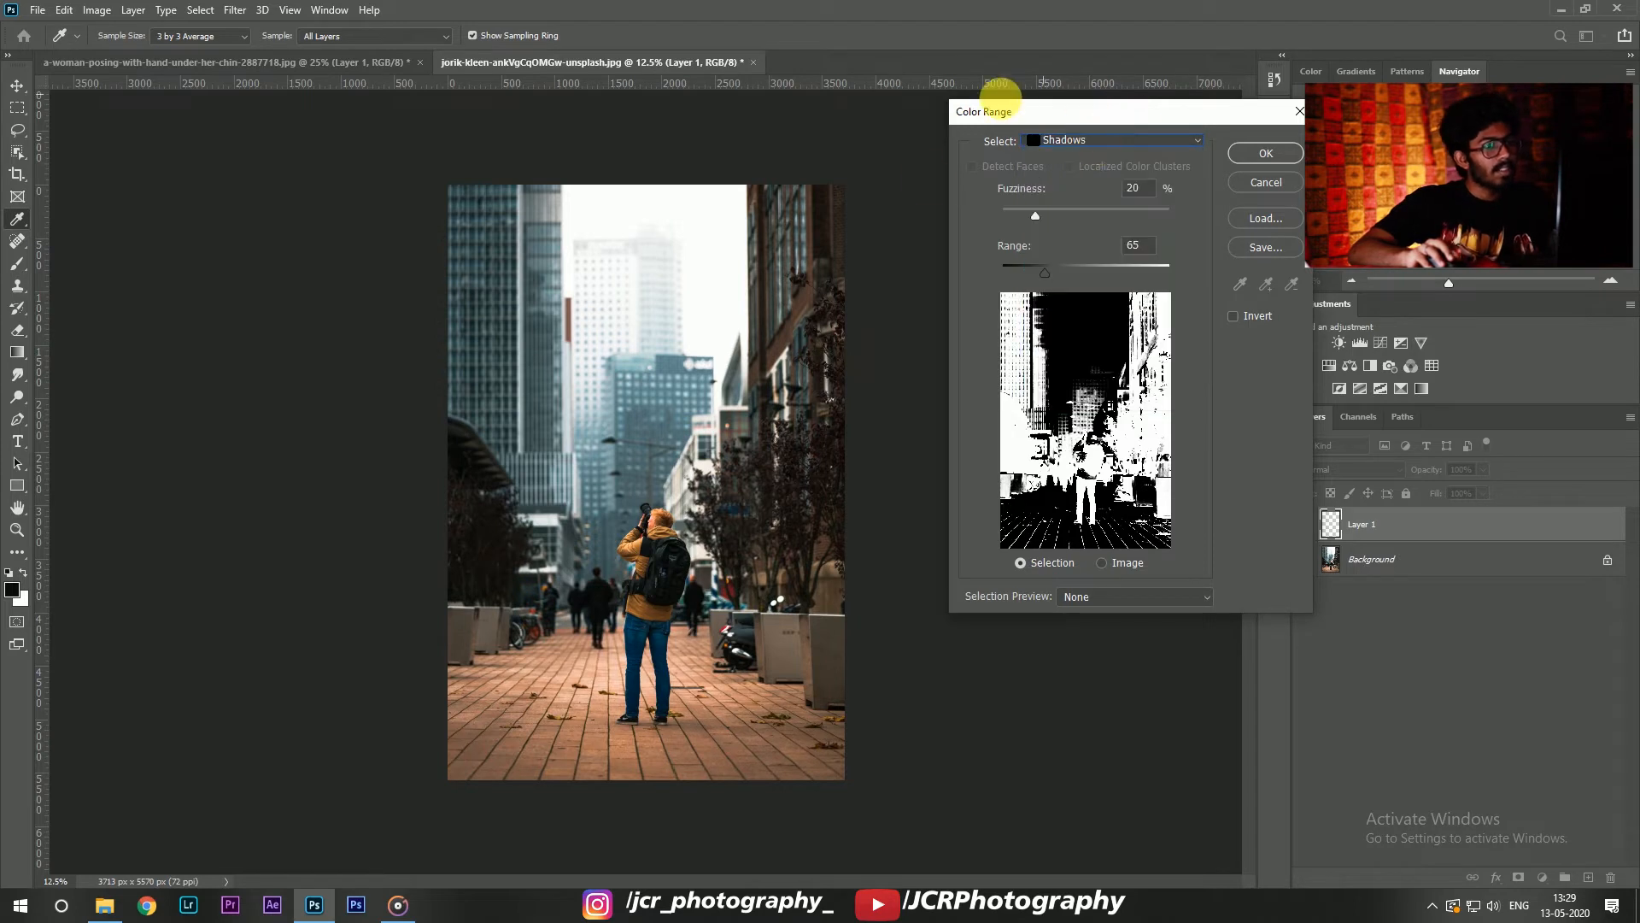
{"action": "left_click", "coordinate": [1154, 139]}
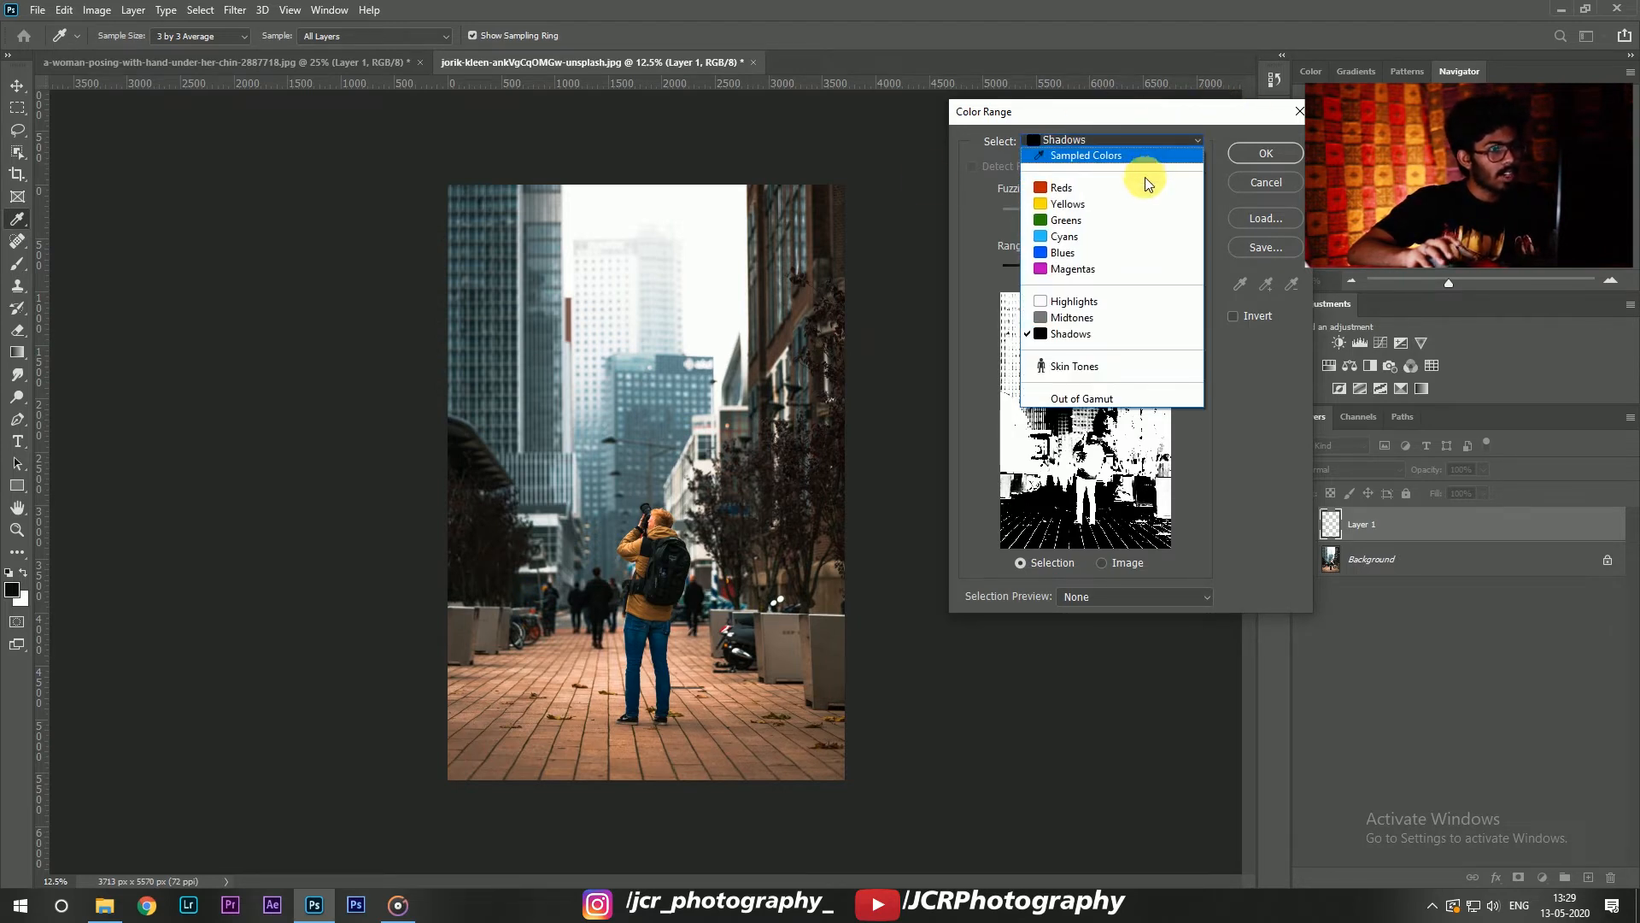
{"action": "left_click", "coordinate": [1082, 285]}
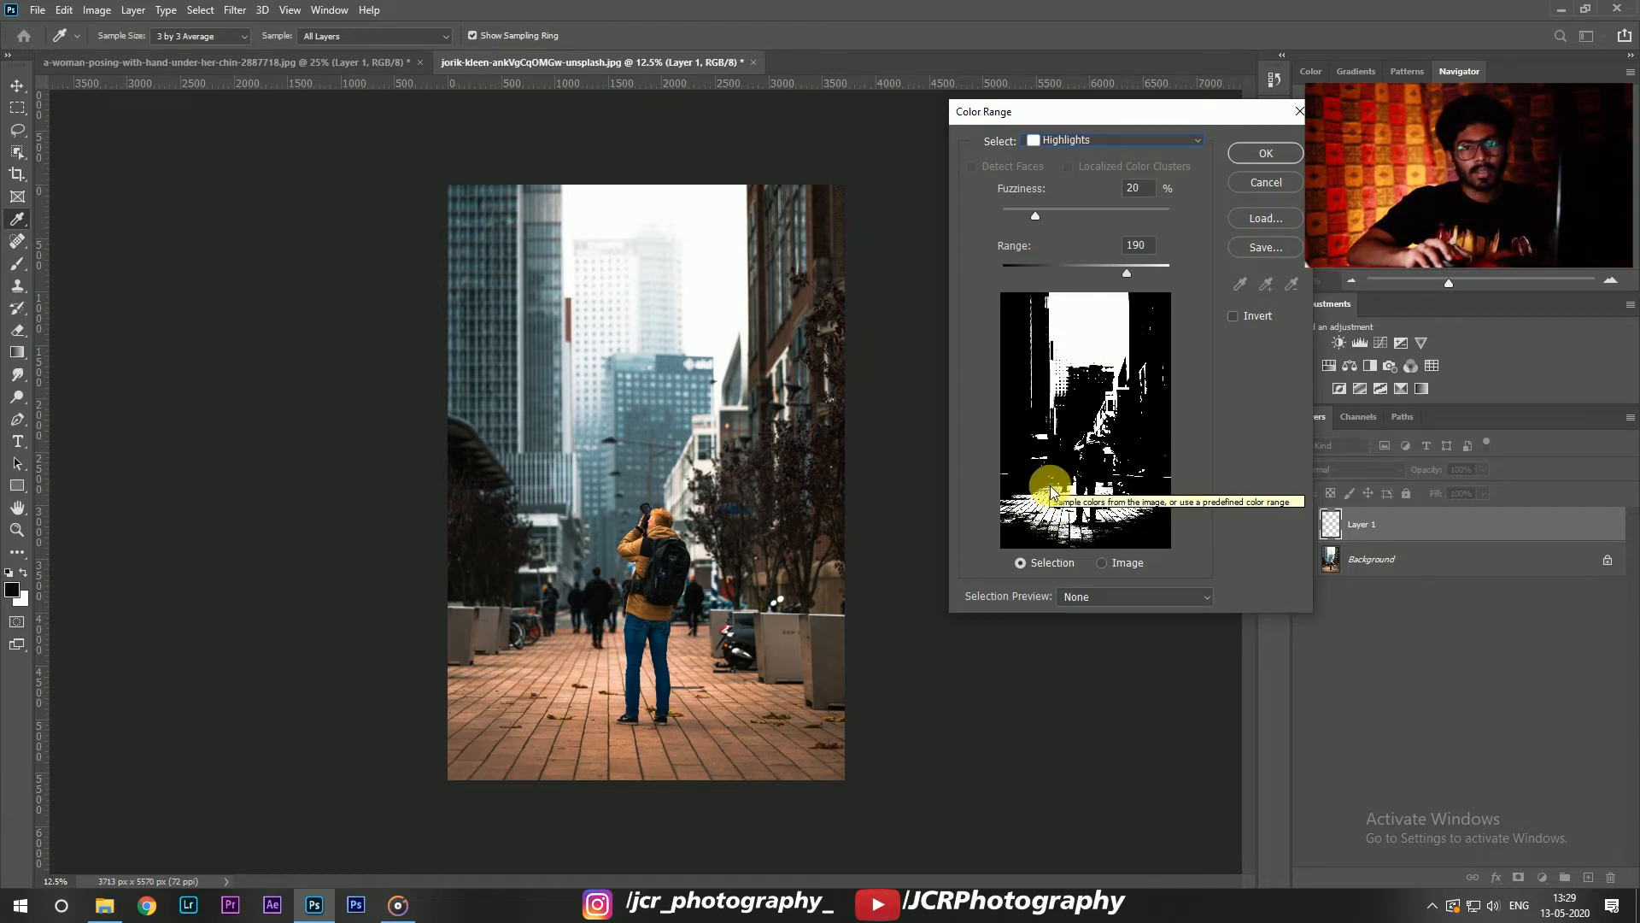
{"action": "left_click", "coordinate": [1139, 142]}
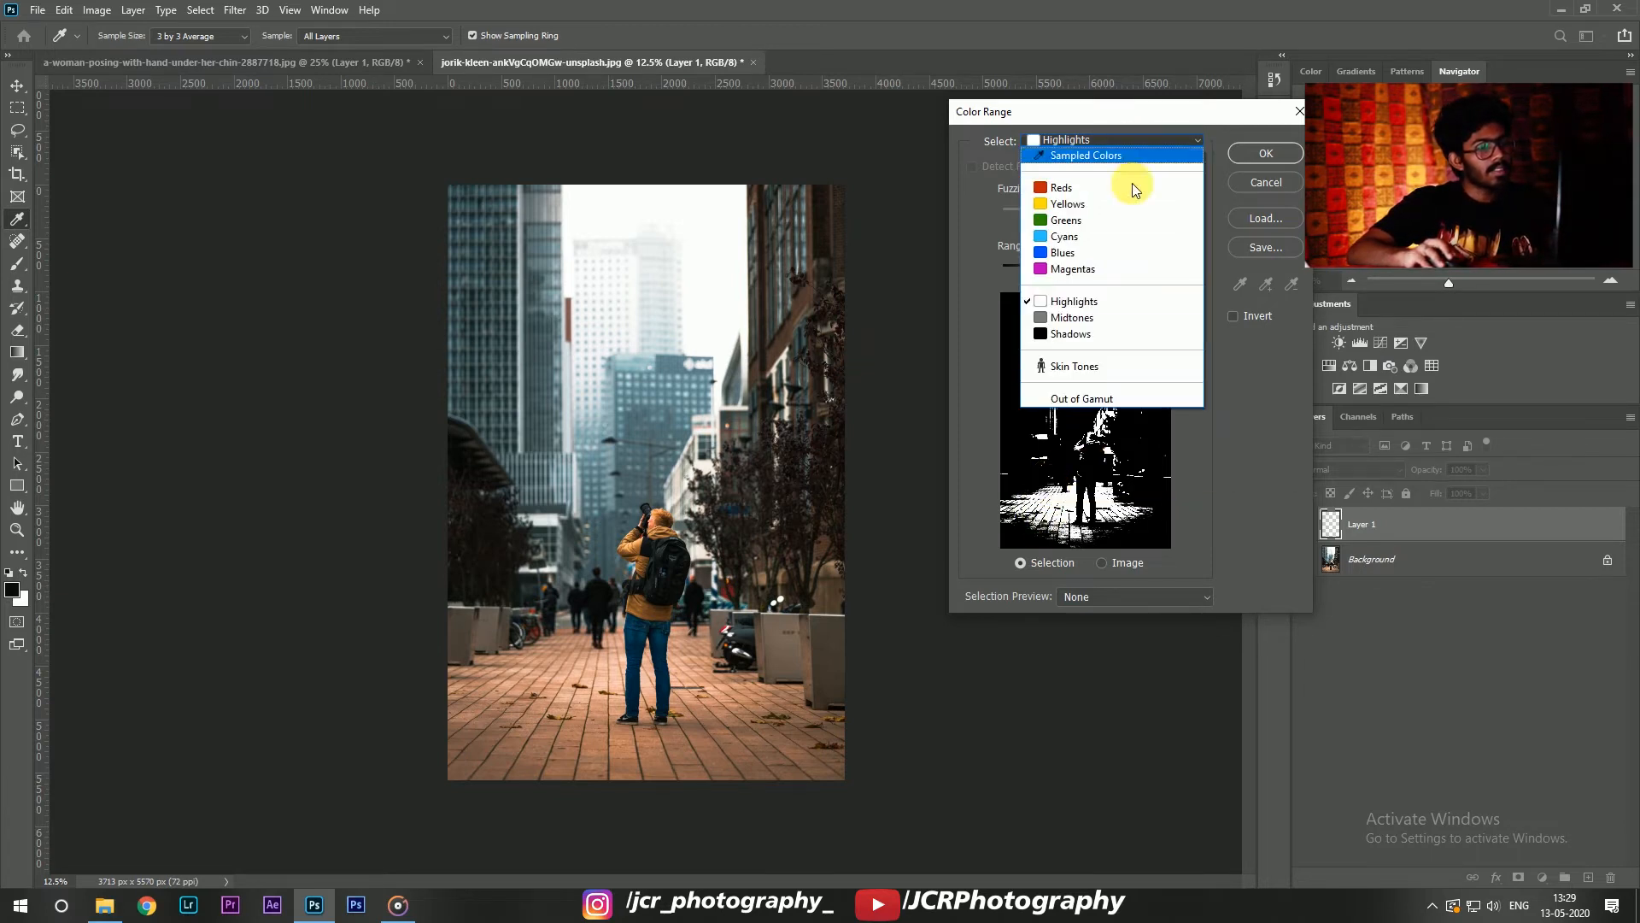
{"action": "left_click", "coordinate": [1059, 318]}
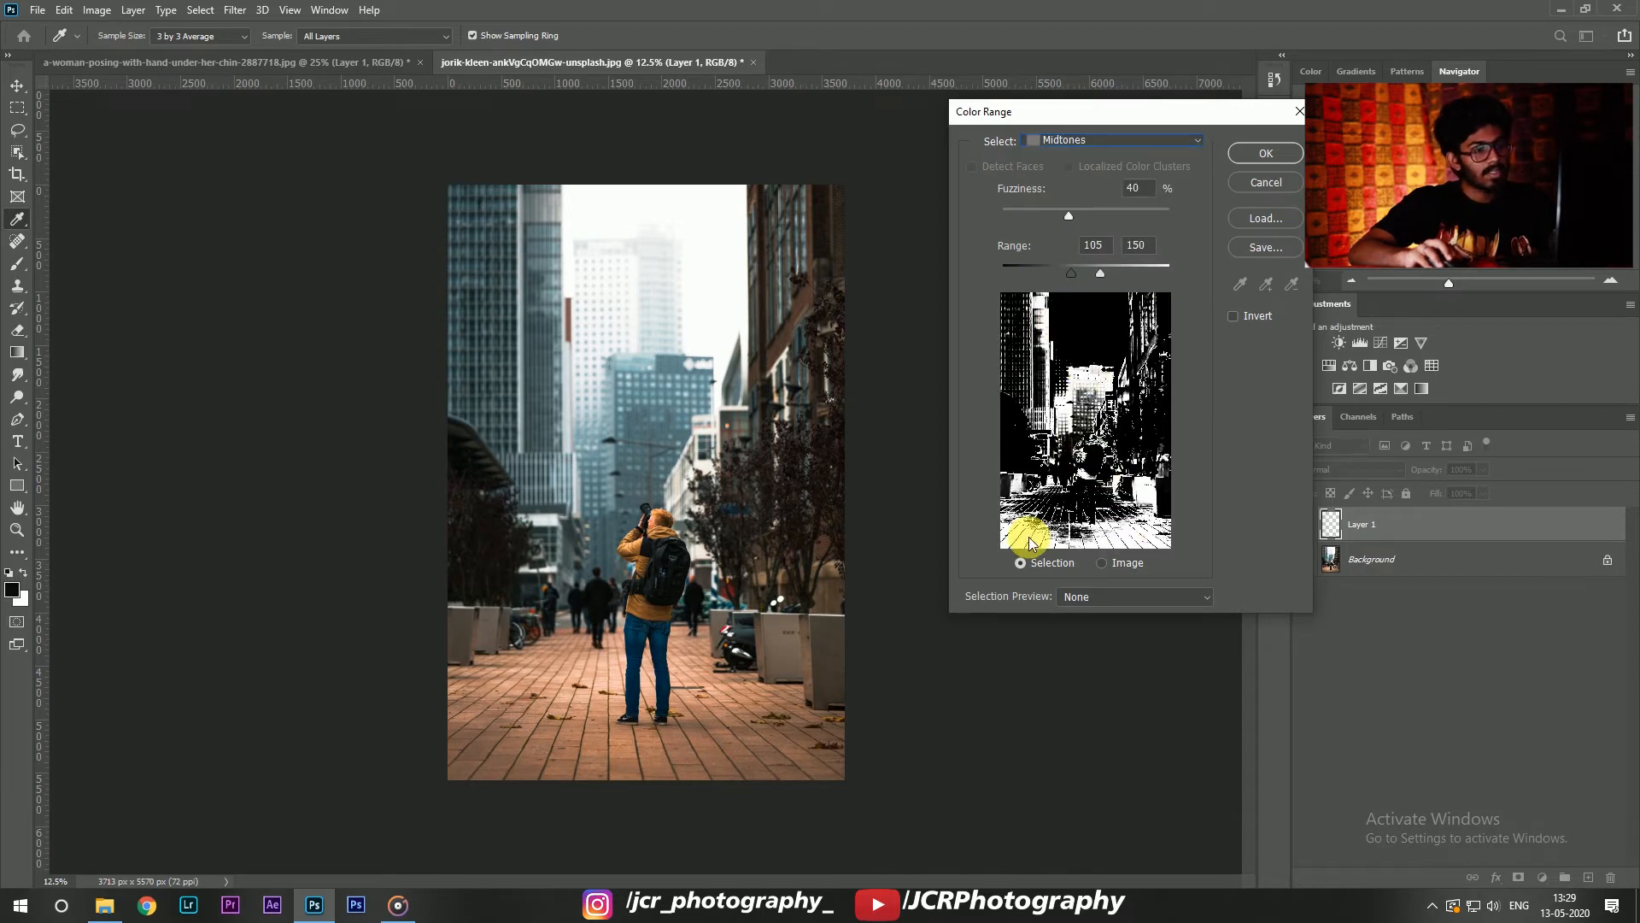
{"action": "left_click", "coordinate": [1098, 139]}
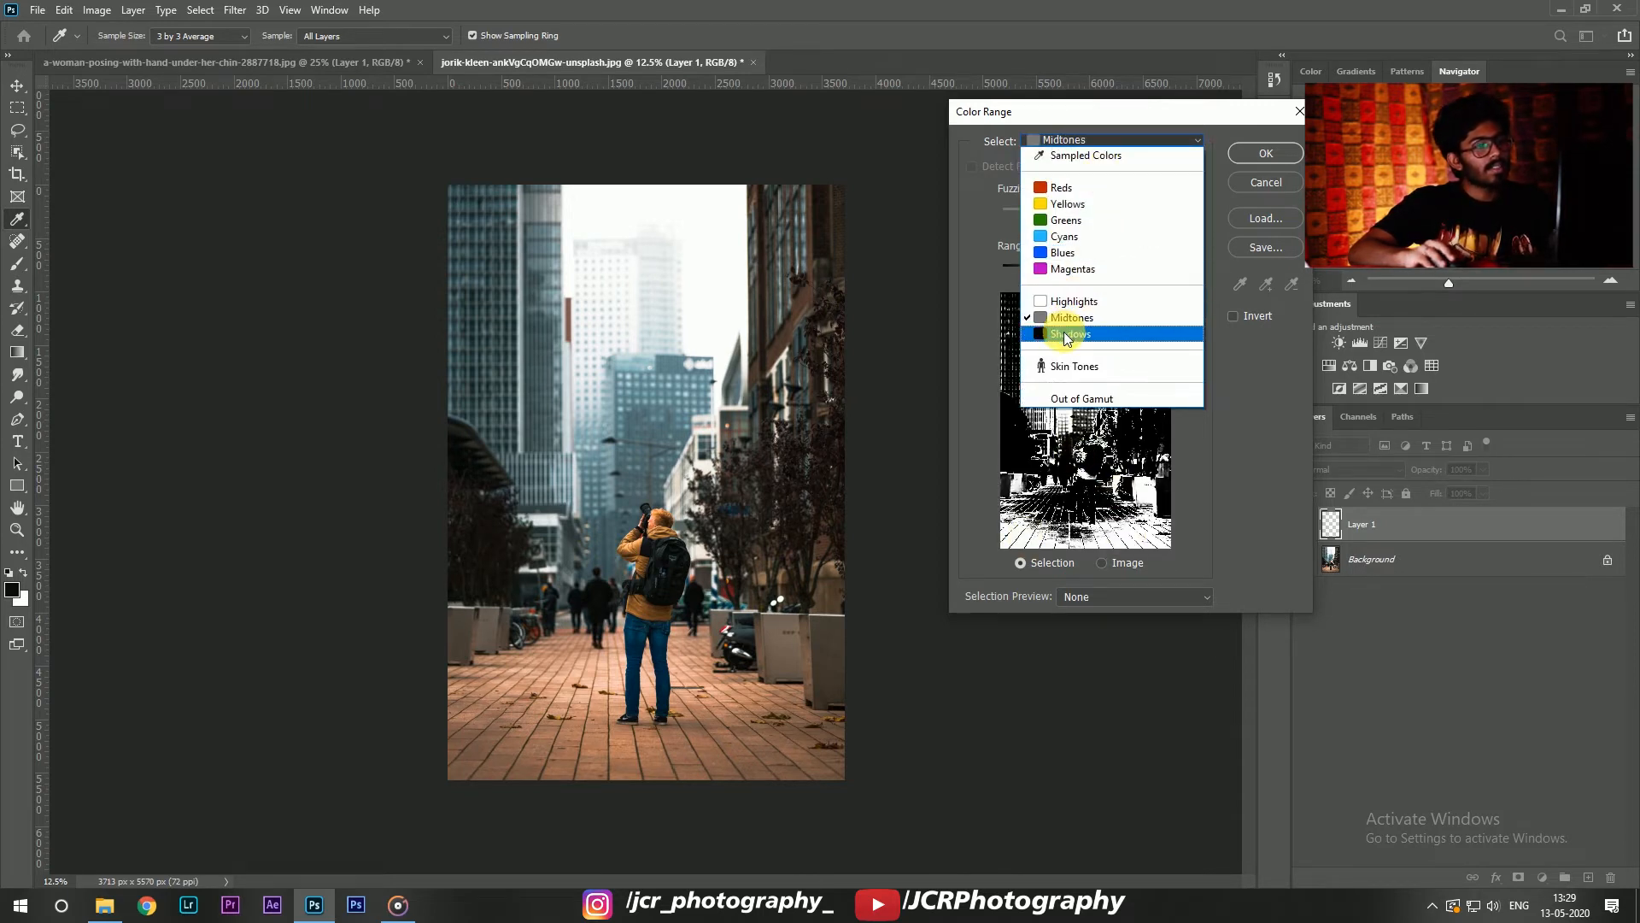
{"action": "left_click", "coordinate": [1064, 331]}
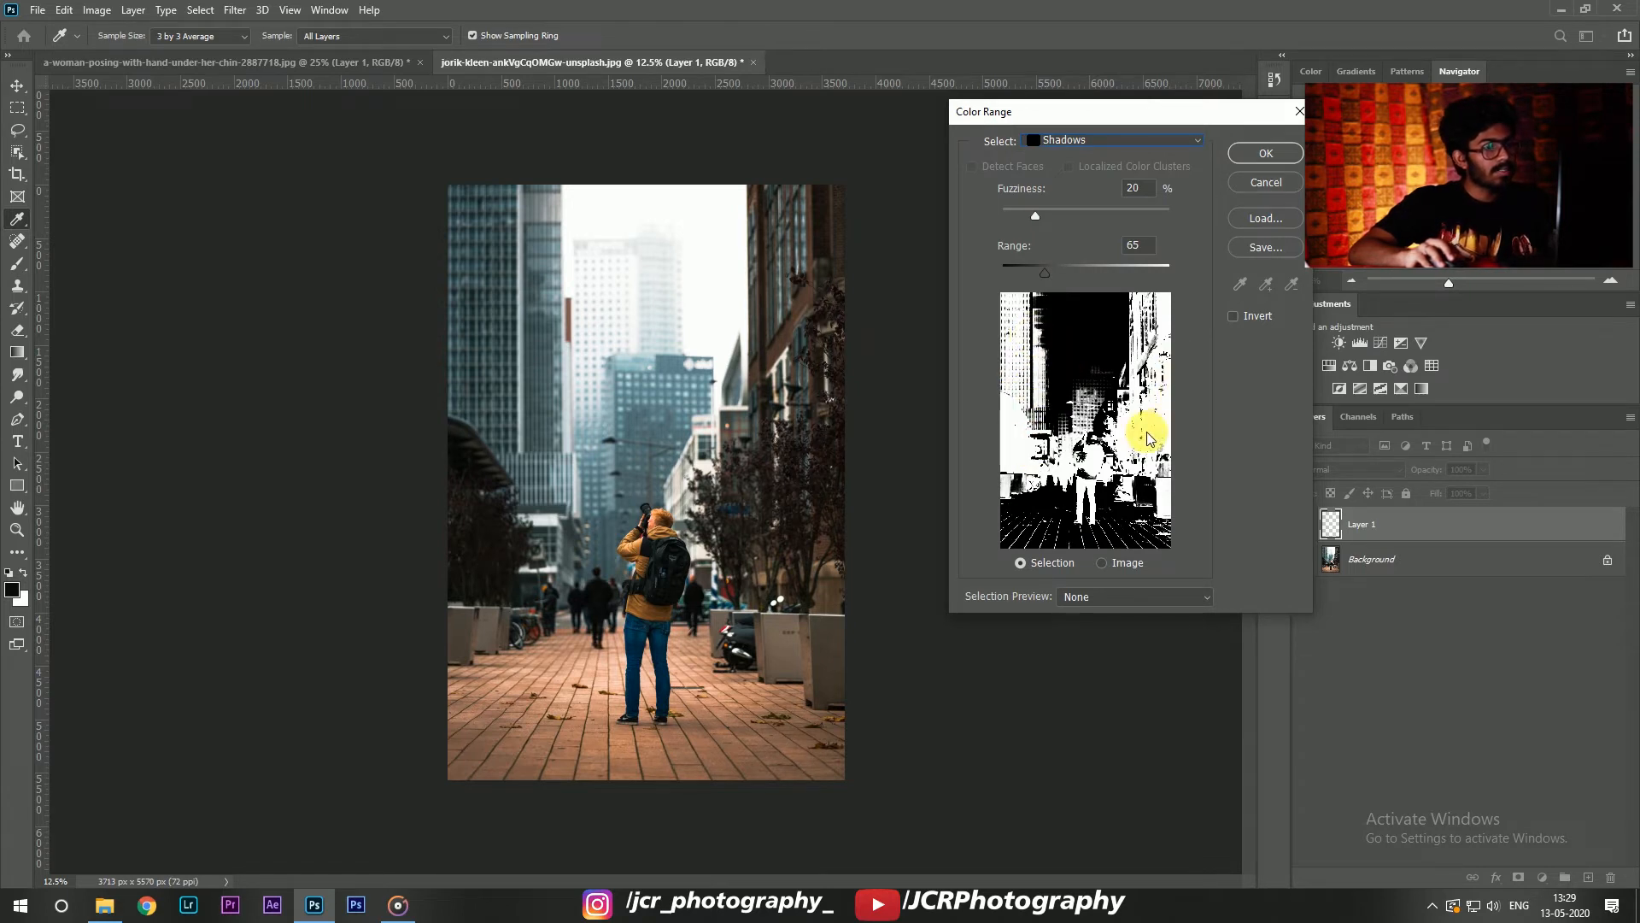
{"action": "left_click", "coordinate": [1257, 187]}
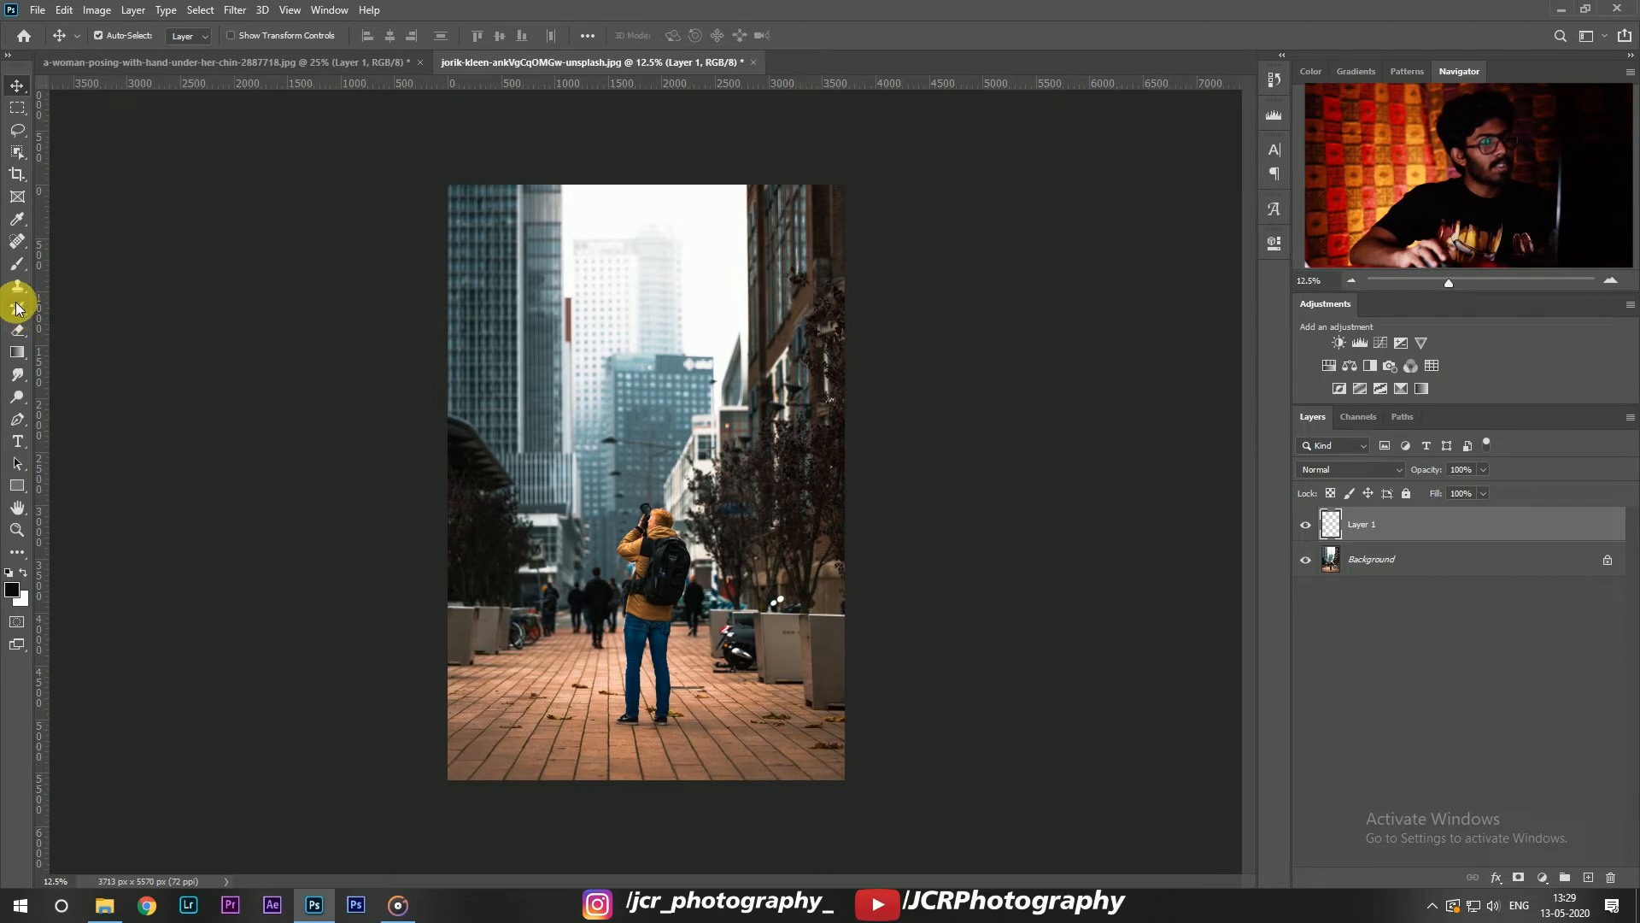
Step: Brush three stacked strokes near the street photo's lower-right corner, sampling the white sky, orange-brown paving and a near-black shadow area
{"action": "left_click", "coordinate": [15, 271]}
{"action": "key", "text": "x"}
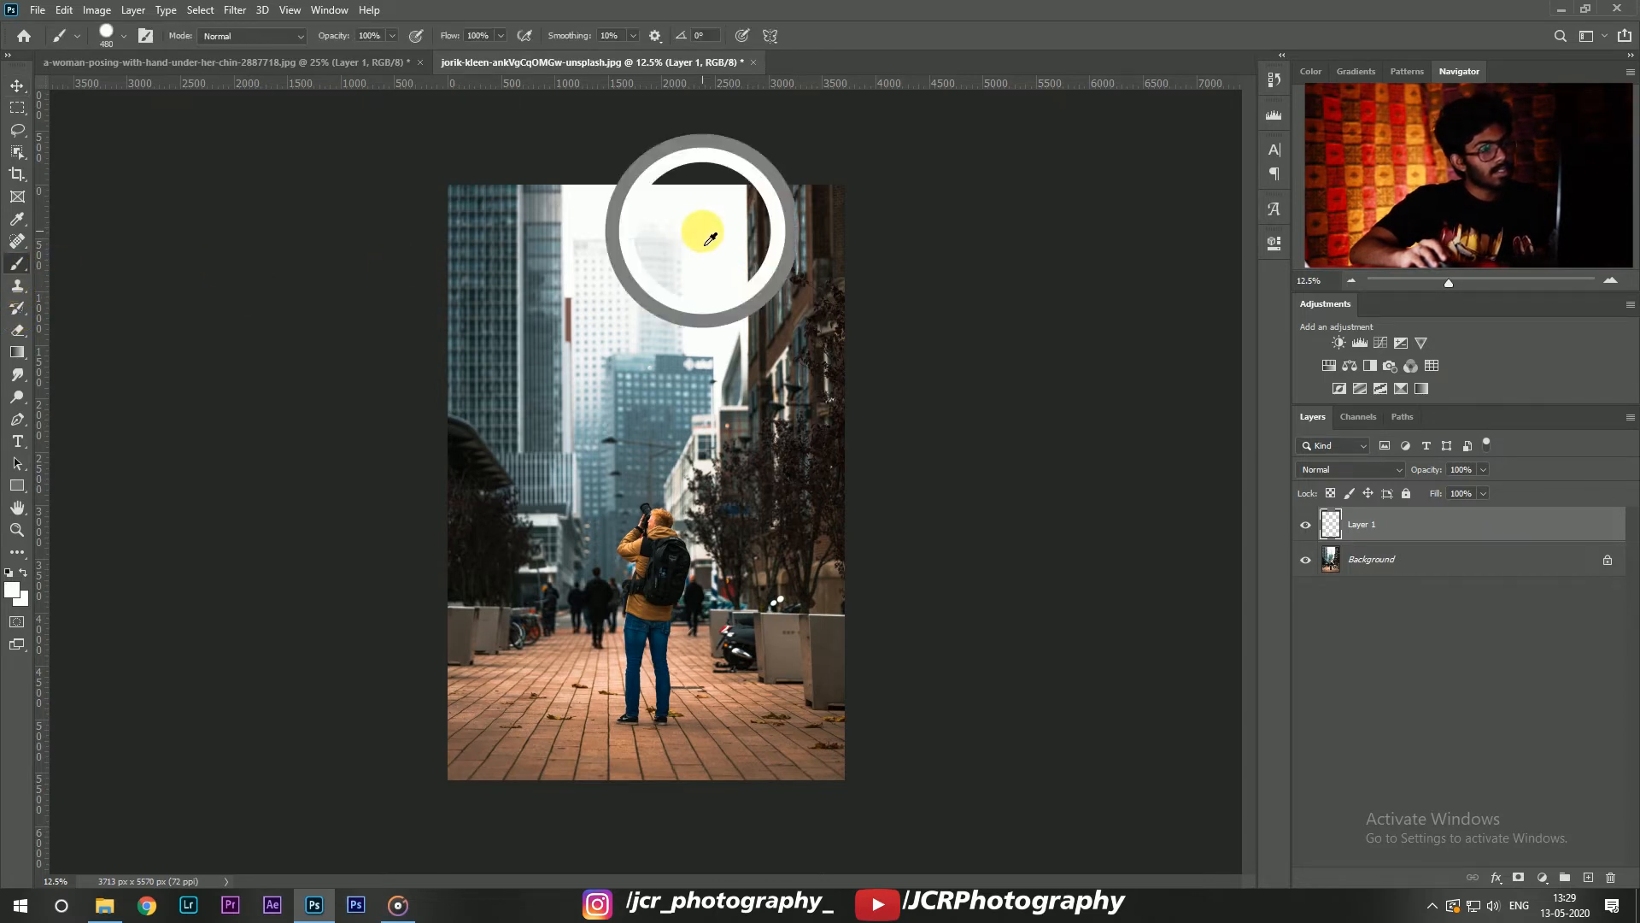
{"action": "left_click_drag", "start_coordinate": [766, 686], "coordinate": [816, 683]}
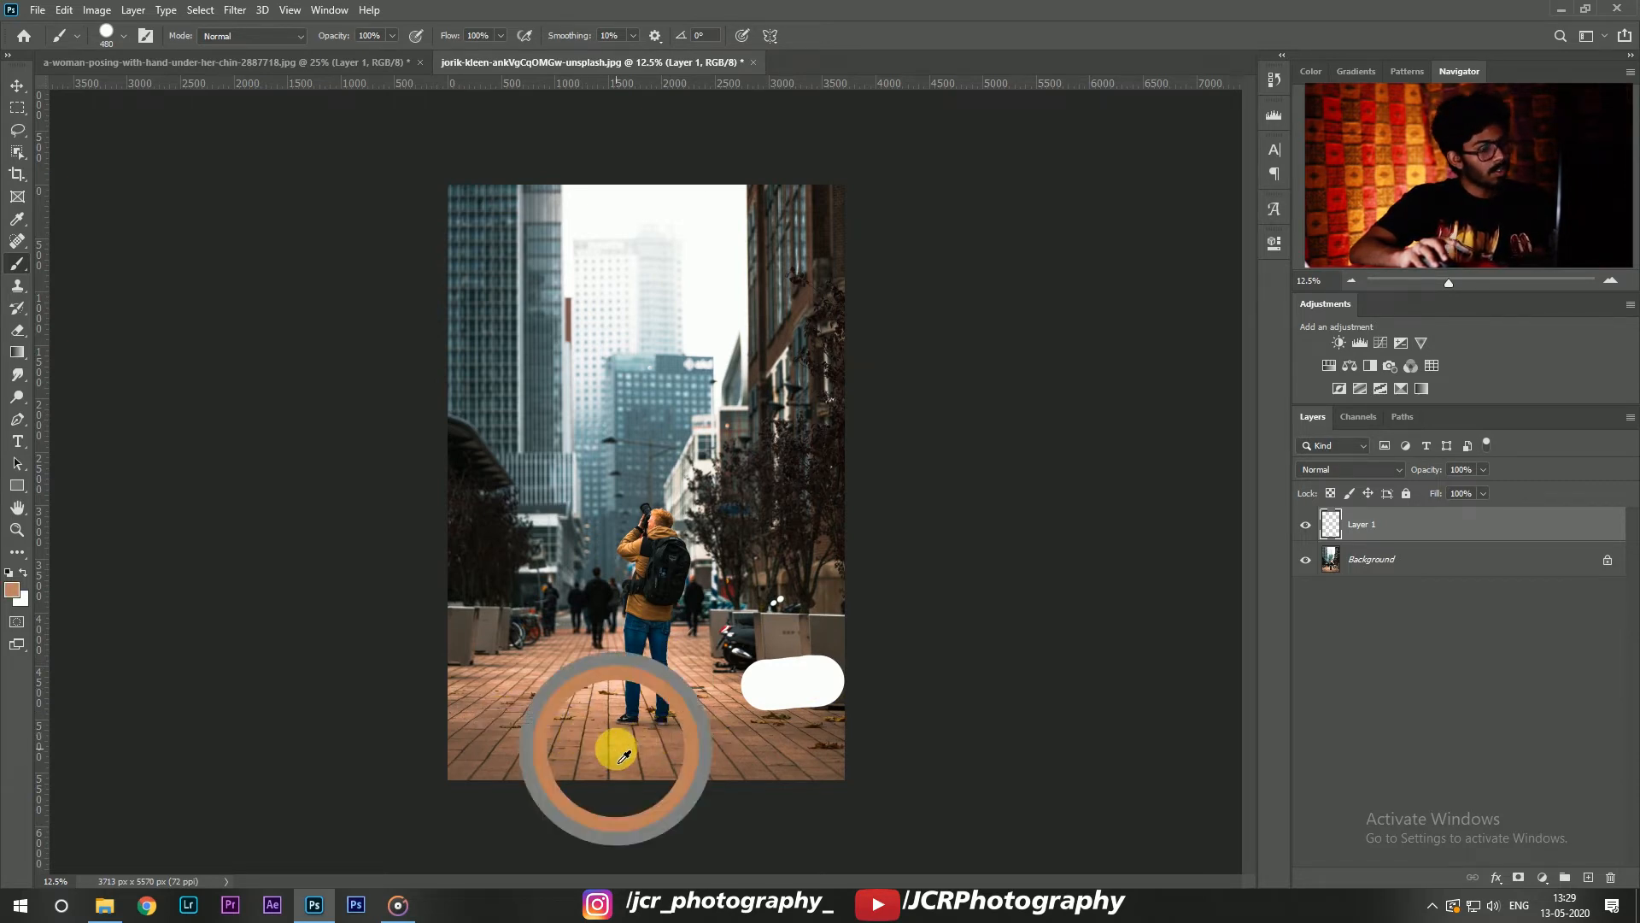
{"action": "left_click_drag", "start_coordinate": [745, 728], "coordinate": [825, 725]}
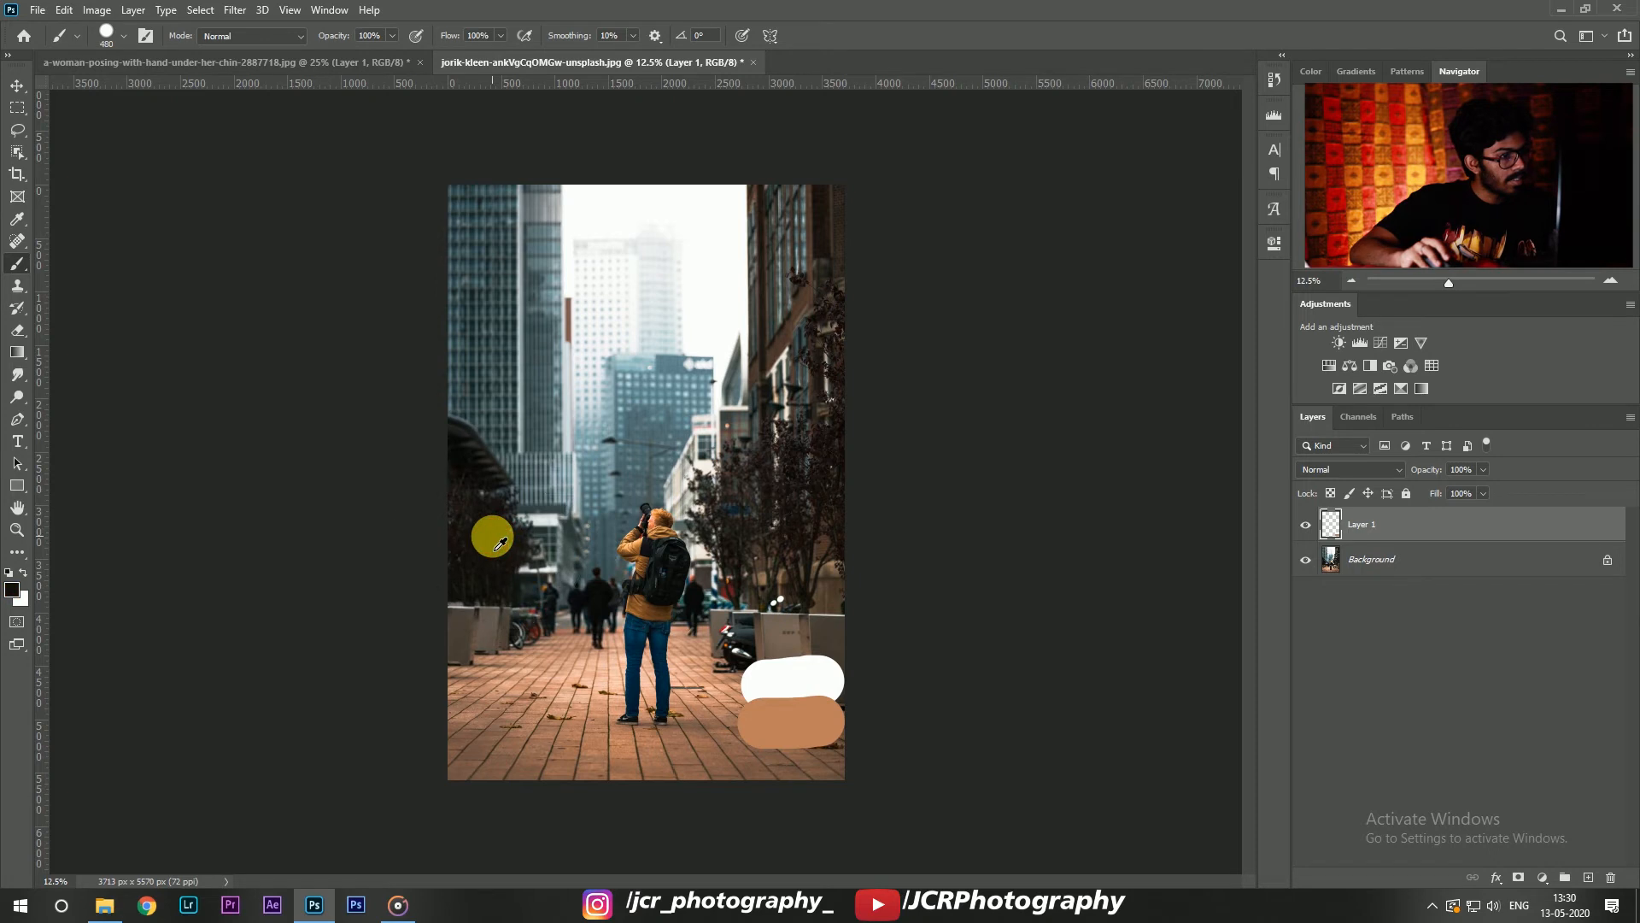
{"action": "left_click", "coordinate": [459, 449], "text": "alt"}
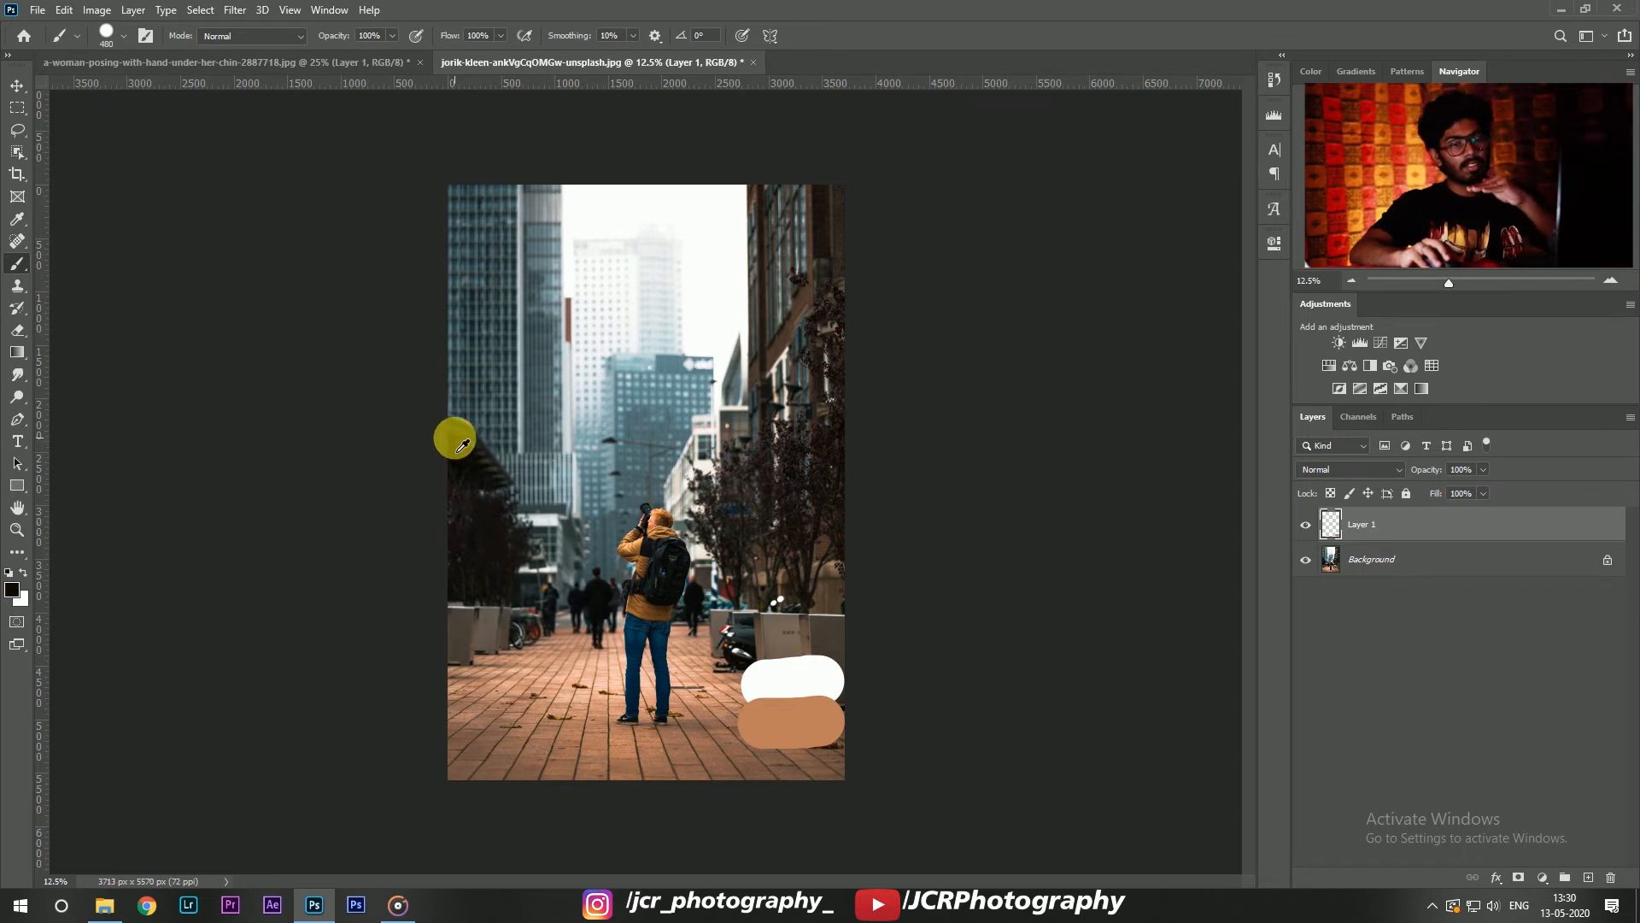
{"action": "mouse_move", "coordinate": [767, 754]}
{"action": "left_mouse_down"}
{"action": "mouse_move", "coordinate": [826, 756]}
{"action": "mouse_move", "coordinate": [807, 756]}
{"action": "mouse_move", "coordinate": [835, 776]}
{"action": "mouse_move", "coordinate": [803, 769]}
{"action": "left_mouse_up"}
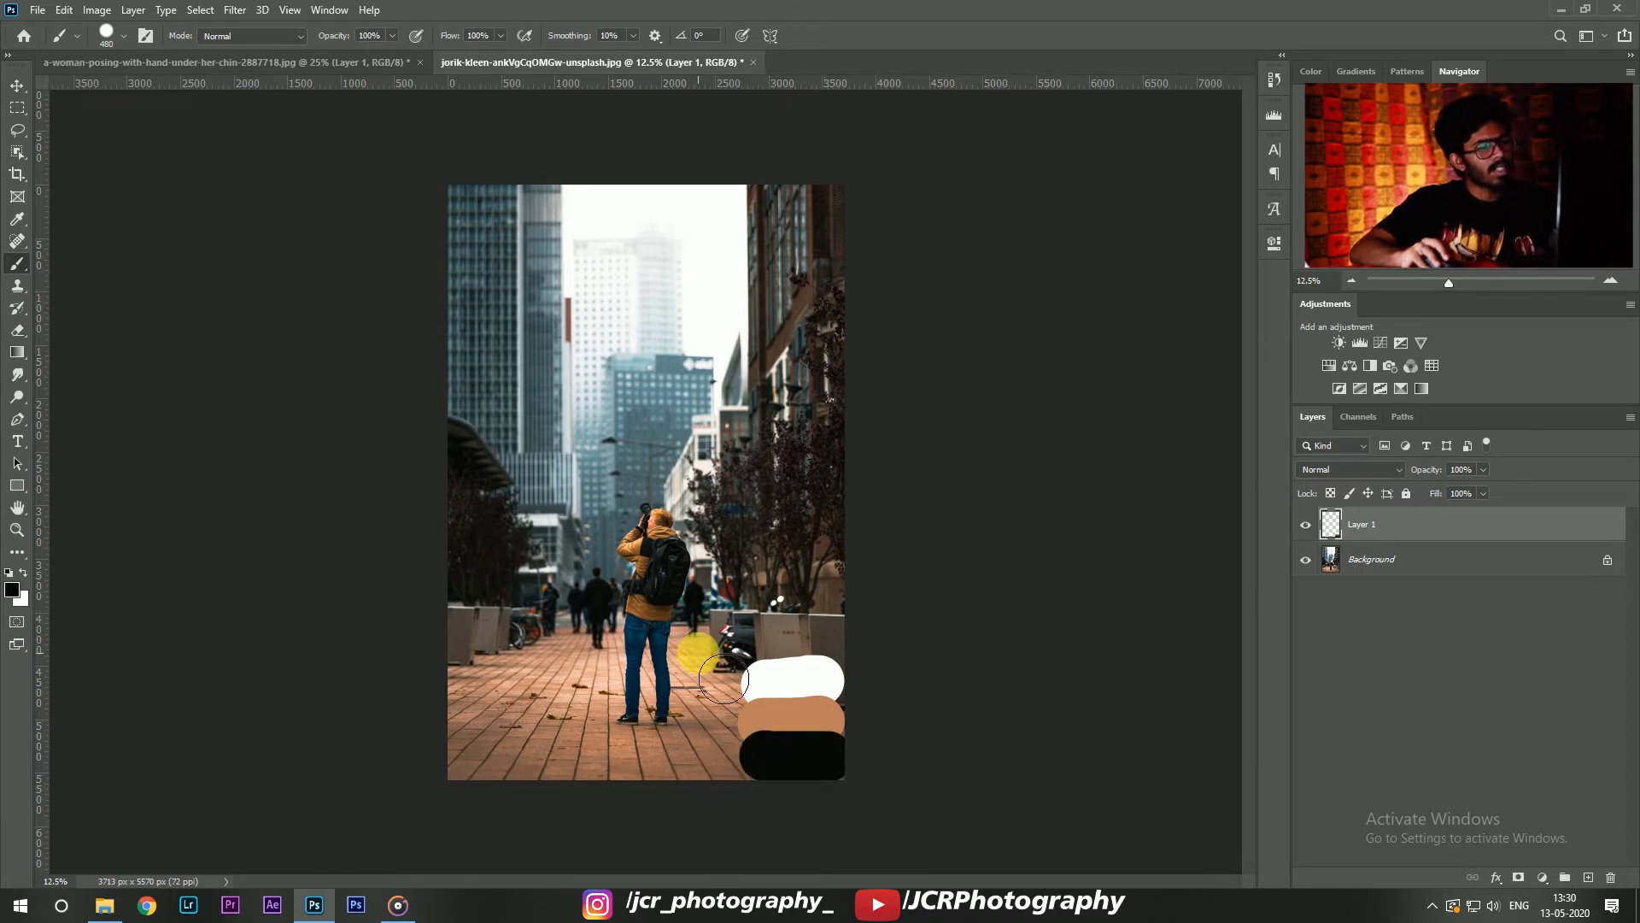
Step: Transfer the layer with the three color strokes from the street photo into the portrait document, over its upper-left area
{"action": "left_click", "coordinate": [17, 87]}
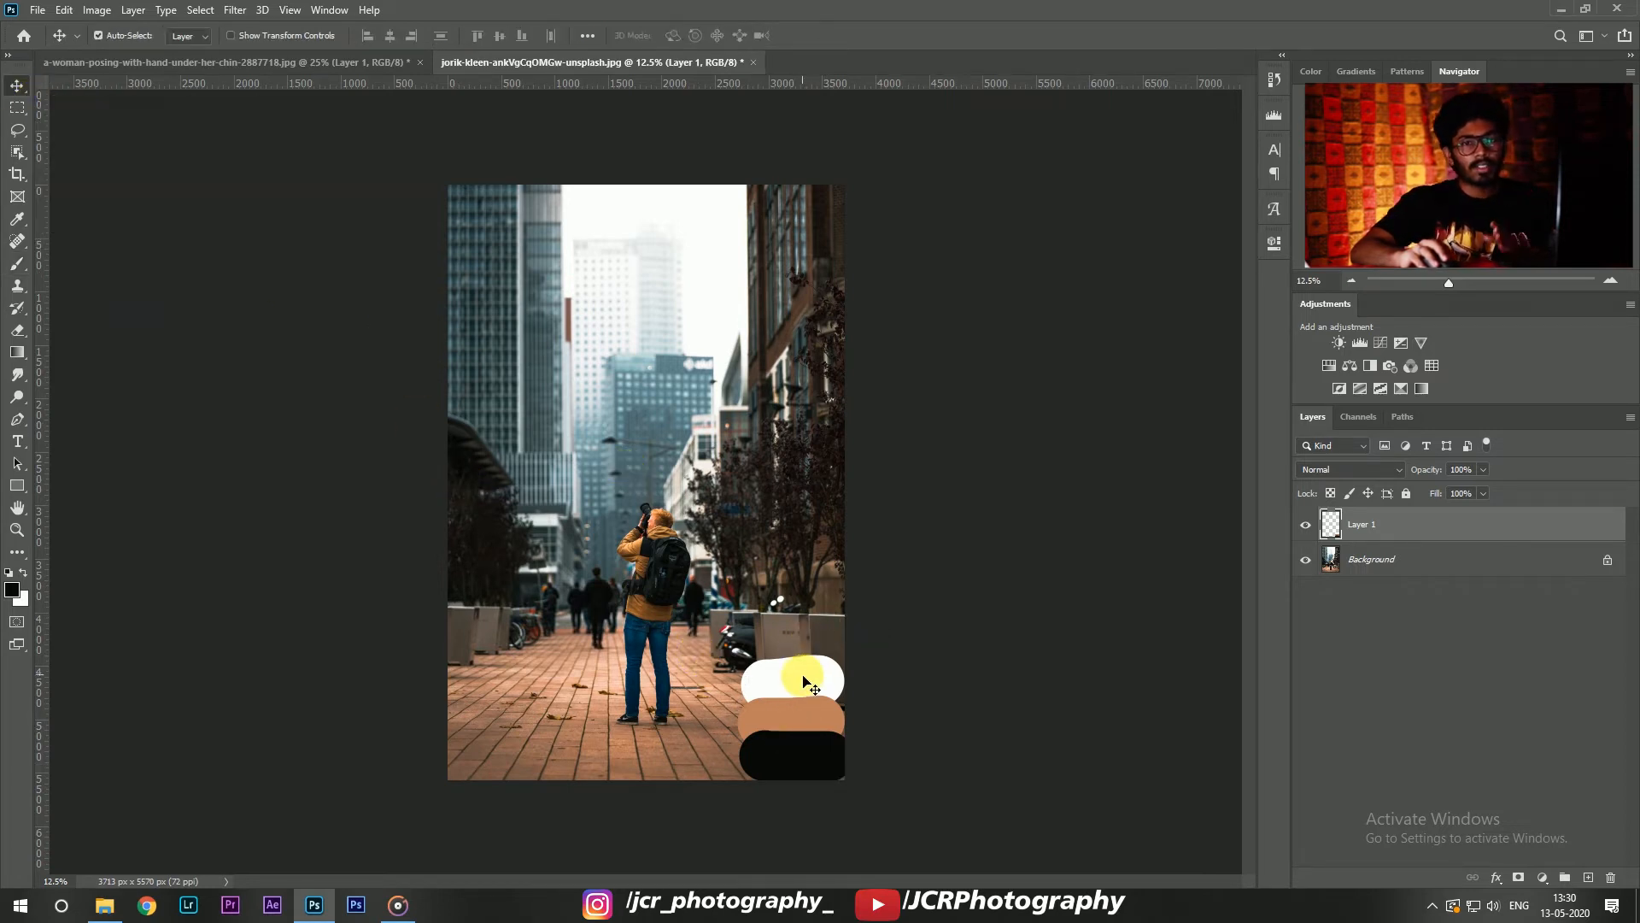
{"action": "left_click_drag", "start_coordinate": [803, 684], "coordinate": [551, 367]}
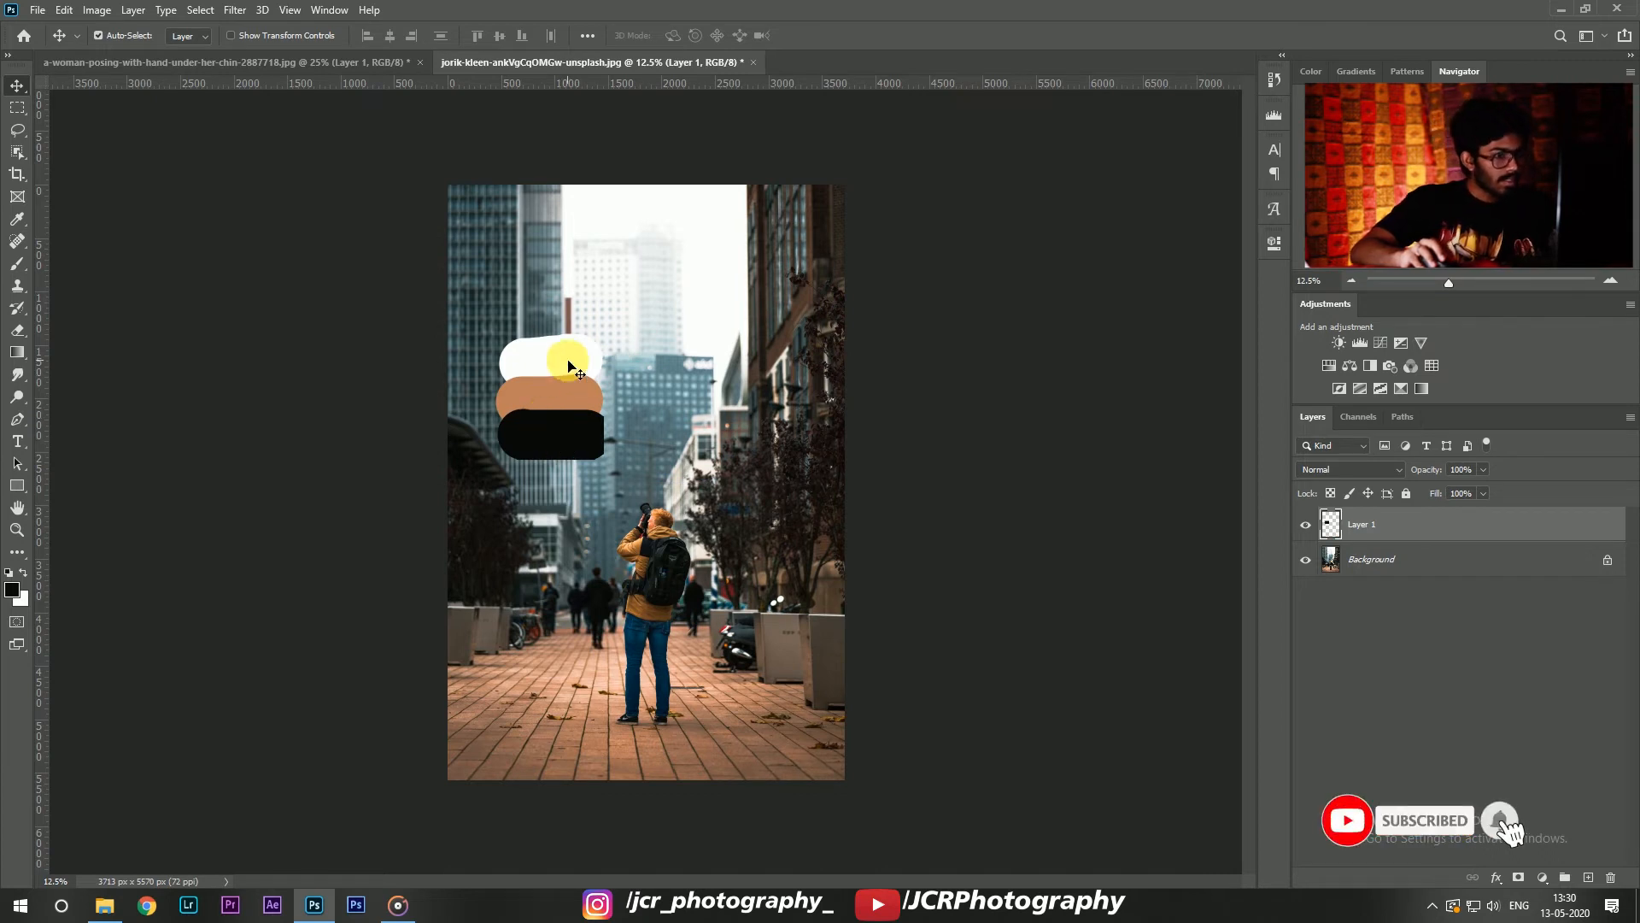
{"action": "left_click_drag", "start_coordinate": [559, 410], "coordinate": [438, 188]}
{"action": "left_click_drag", "start_coordinate": [485, 301], "coordinate": [484, 322]}
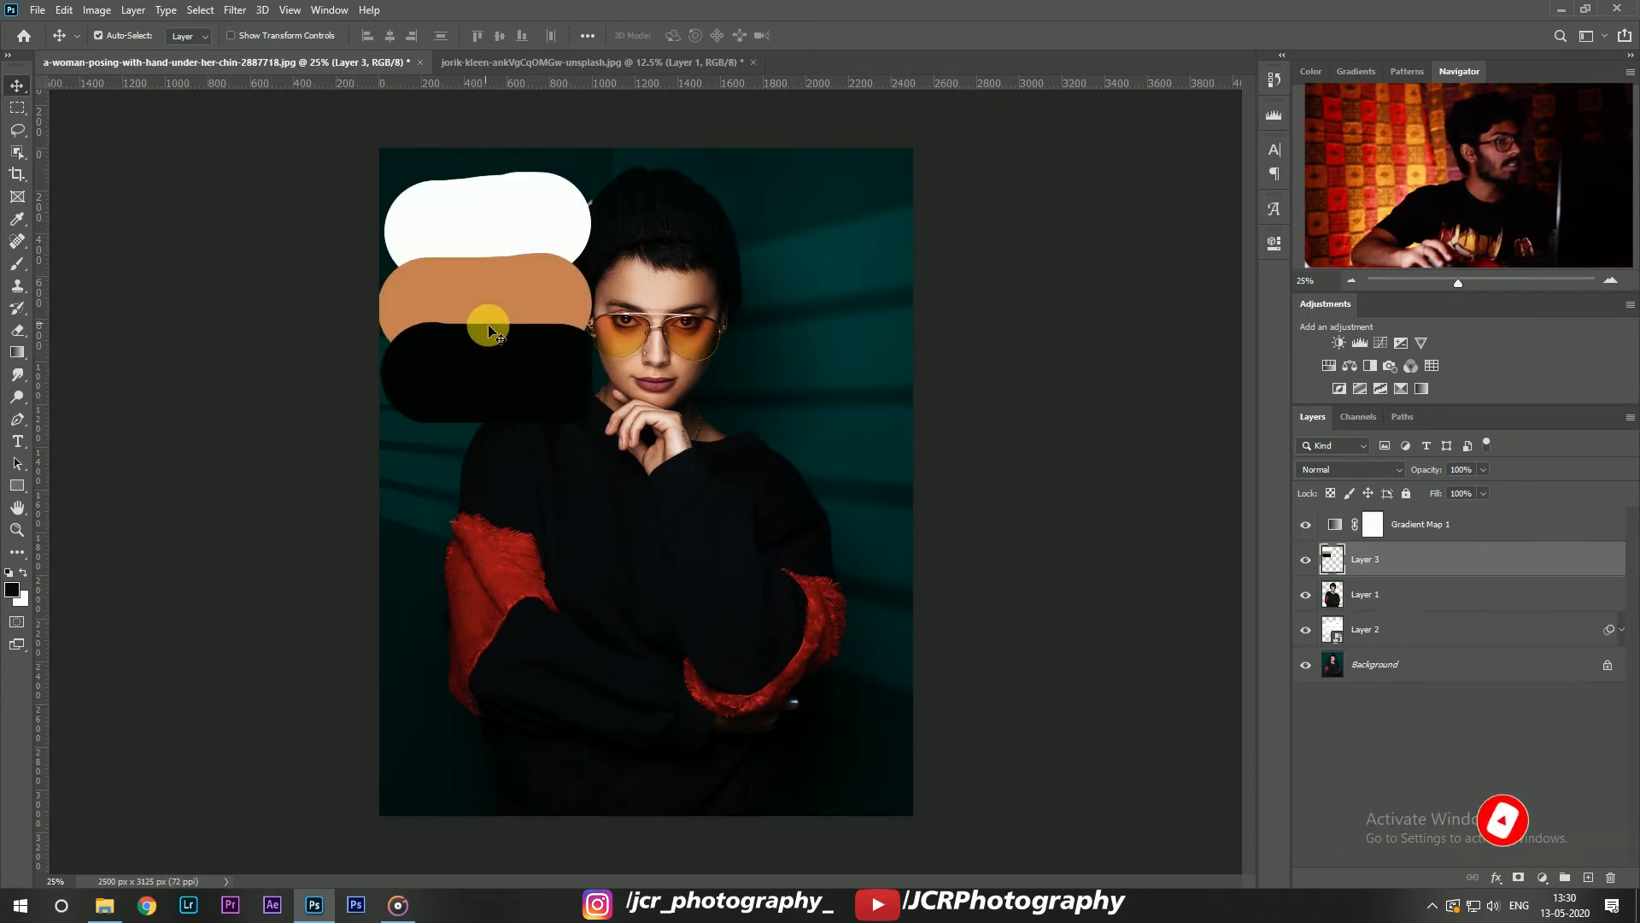
{"action": "left_click_drag", "start_coordinate": [479, 333], "coordinate": [487, 365]}
Step: Scale the color strokes to about 41% width and 44% height near the portrait's upper-left corner, and stack their layer above Gradient Map 1
{"action": "key", "text": "ctrl+t"}
{"action": "left_click_drag", "start_coordinate": [593, 449], "coordinate": [464, 311]}
{"action": "left_click_drag", "start_coordinate": [428, 256], "coordinate": [454, 233]}
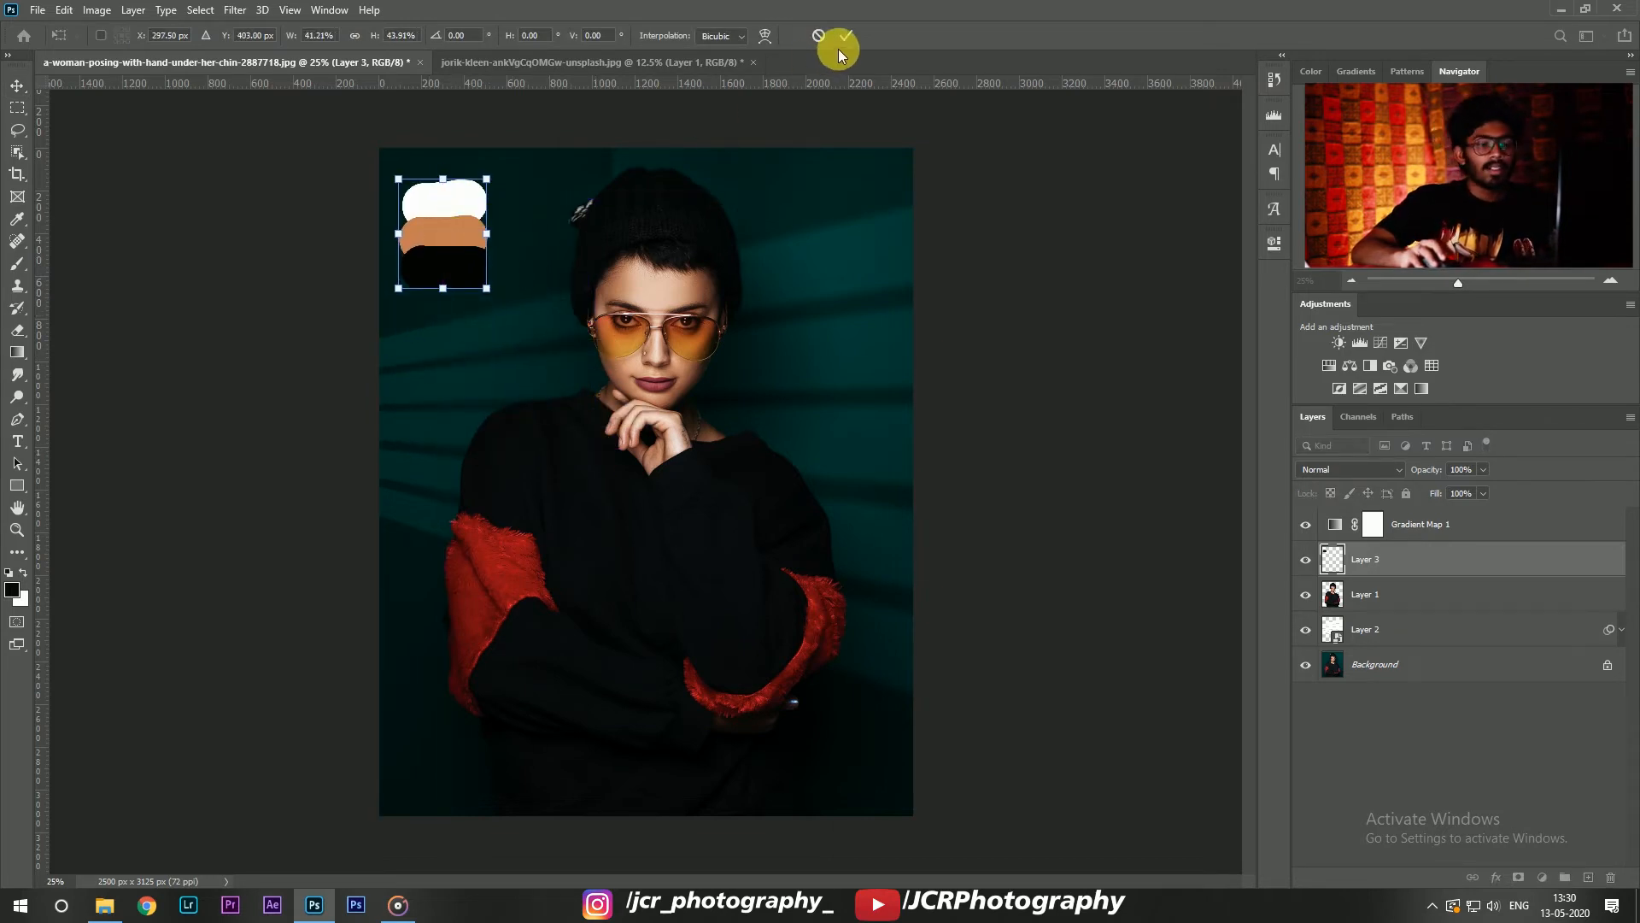
{"action": "left_click", "coordinate": [846, 35]}
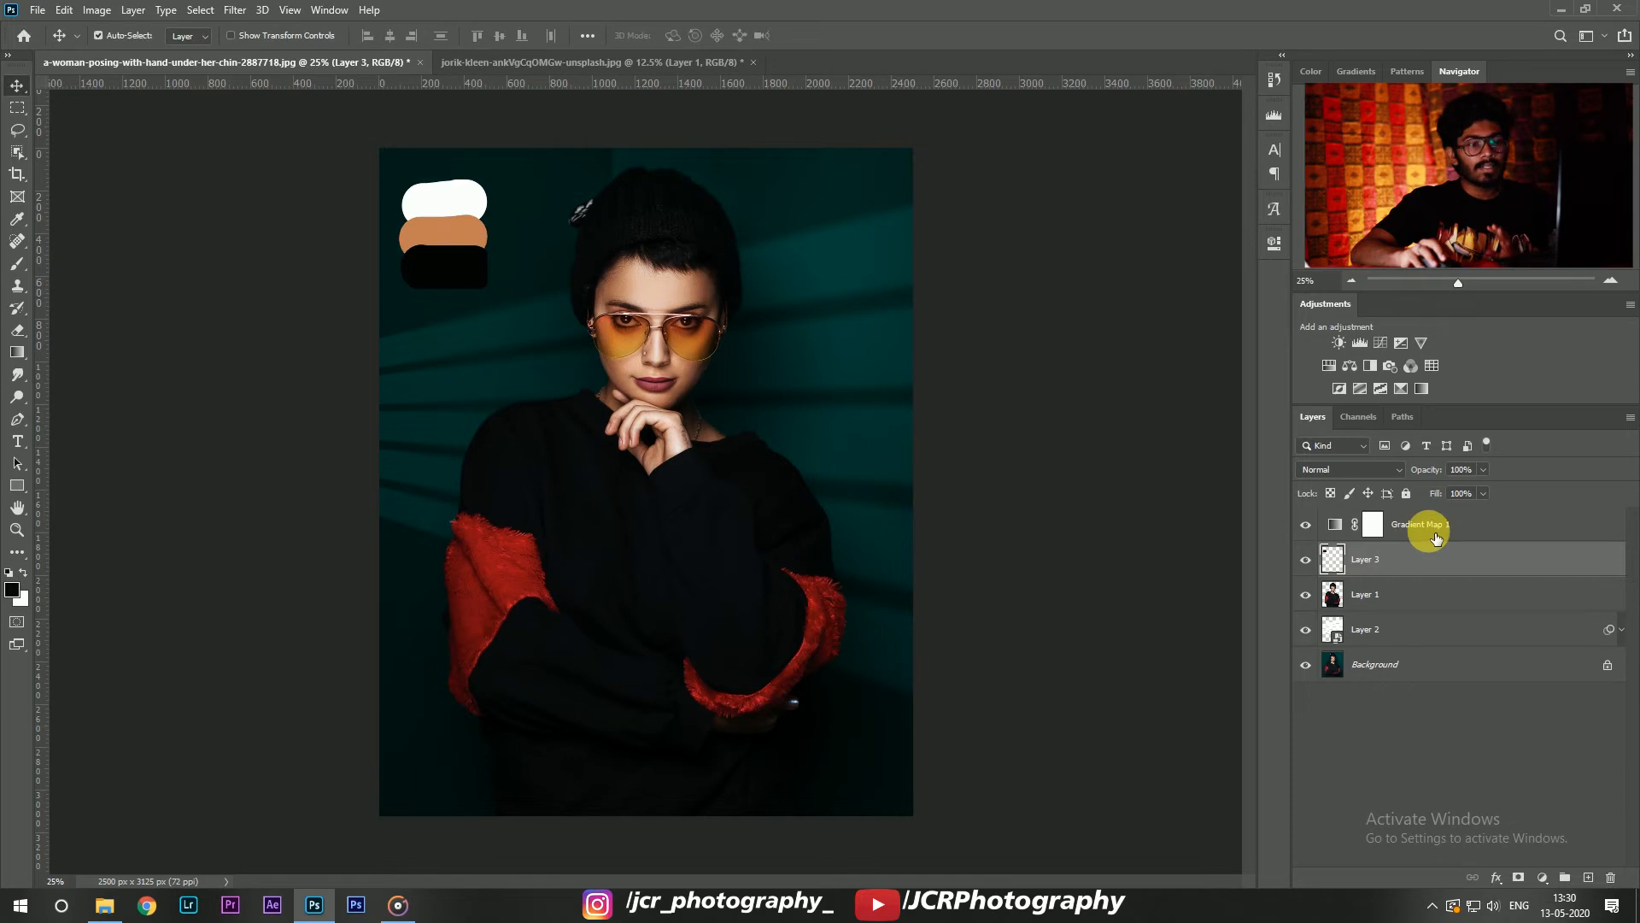
{"action": "left_click_drag", "start_coordinate": [1418, 556], "coordinate": [1438, 524]}
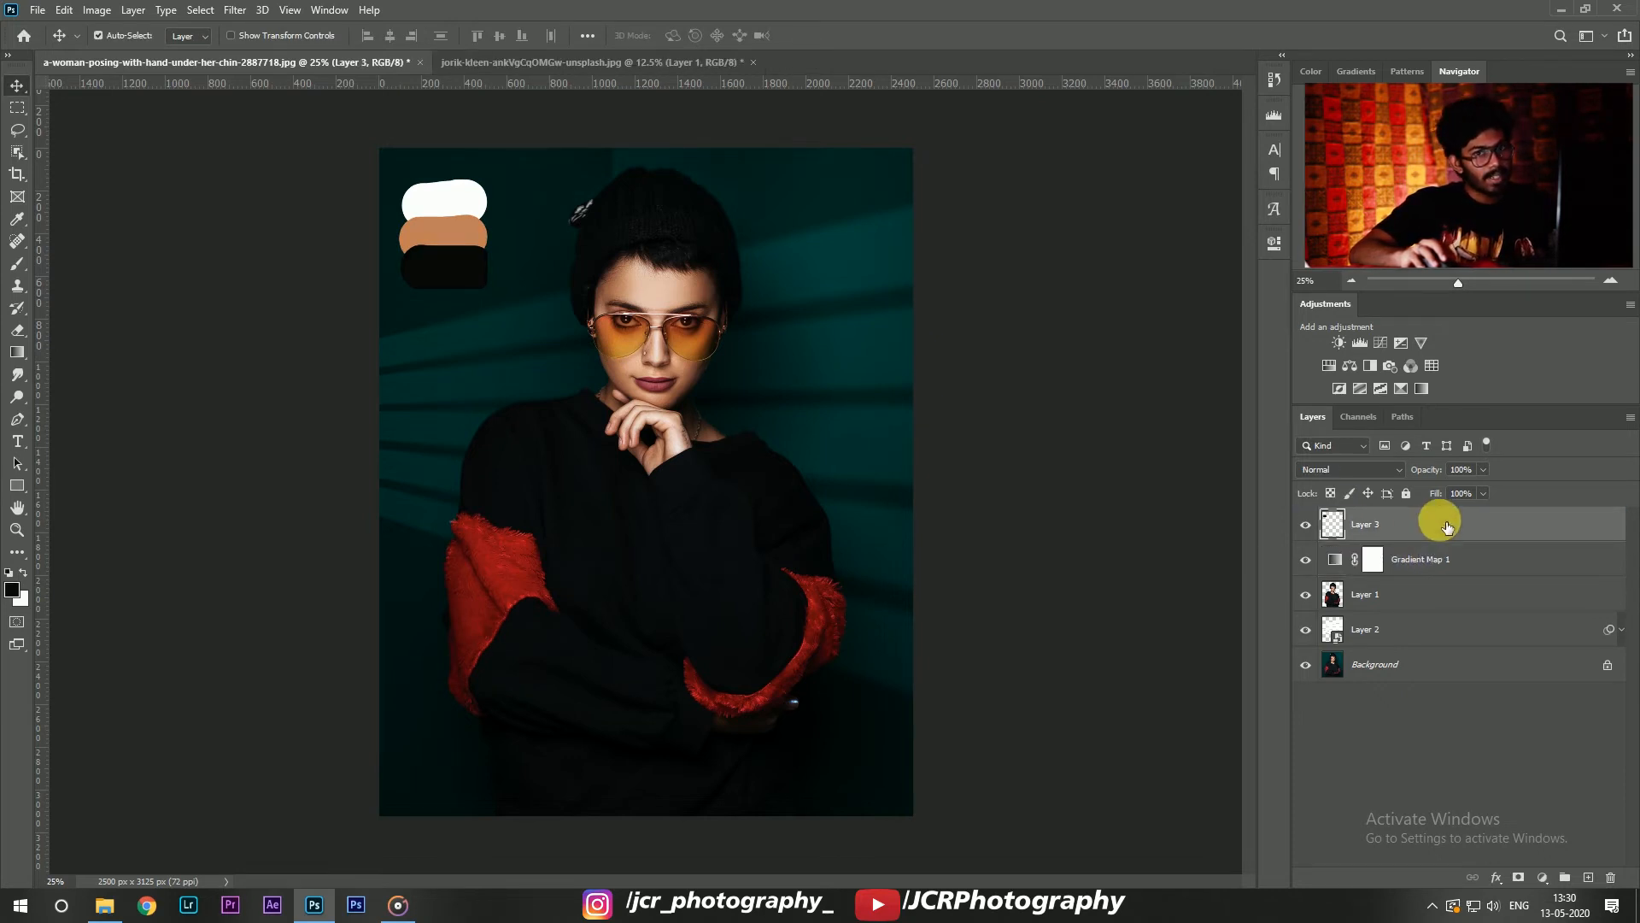
Step: Add a Curves adjustment layer directly above Gradient Map 1 and make its adjustment, not its mask, active
{"action": "left_click", "coordinate": [1428, 557]}
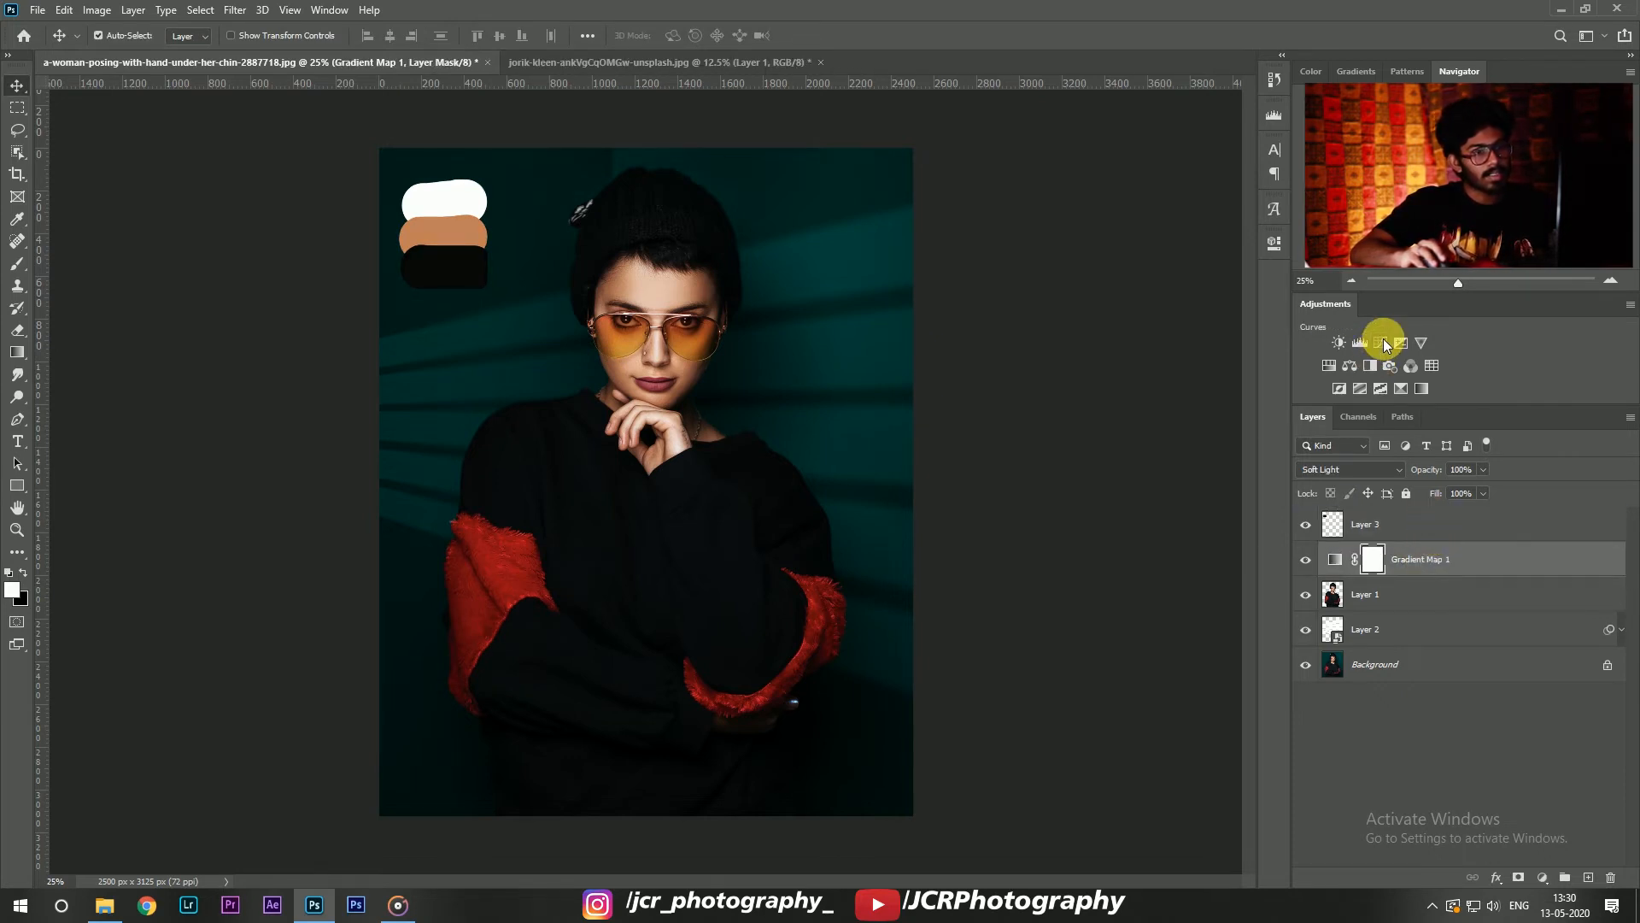
{"action": "left_click", "coordinate": [1542, 877]}
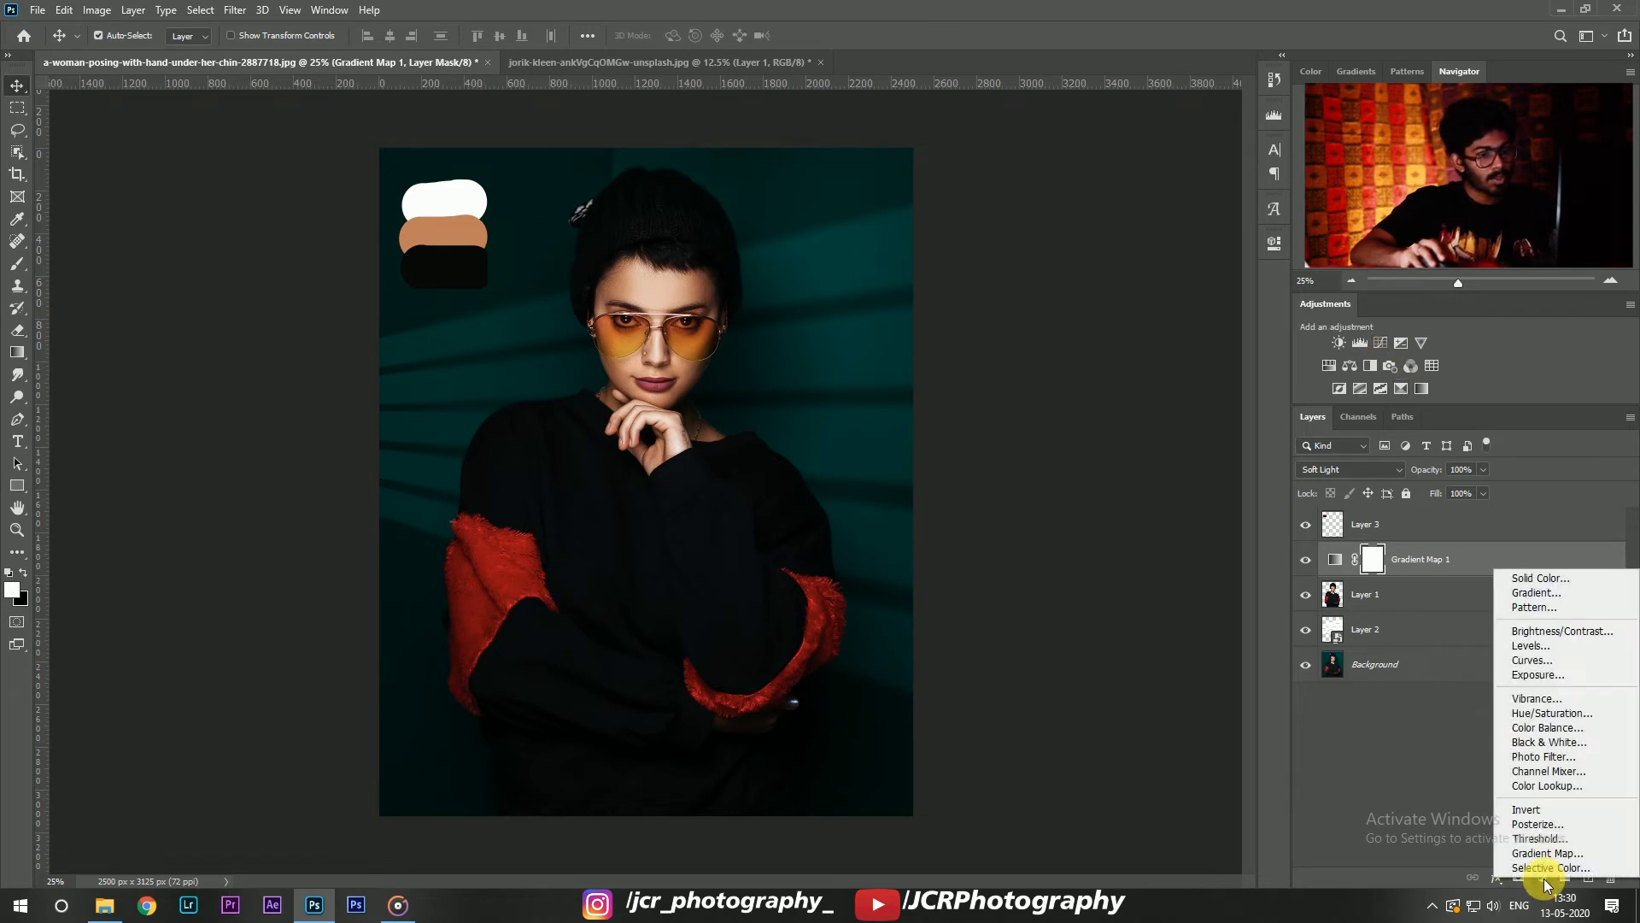
{"action": "left_click", "coordinate": [1538, 659]}
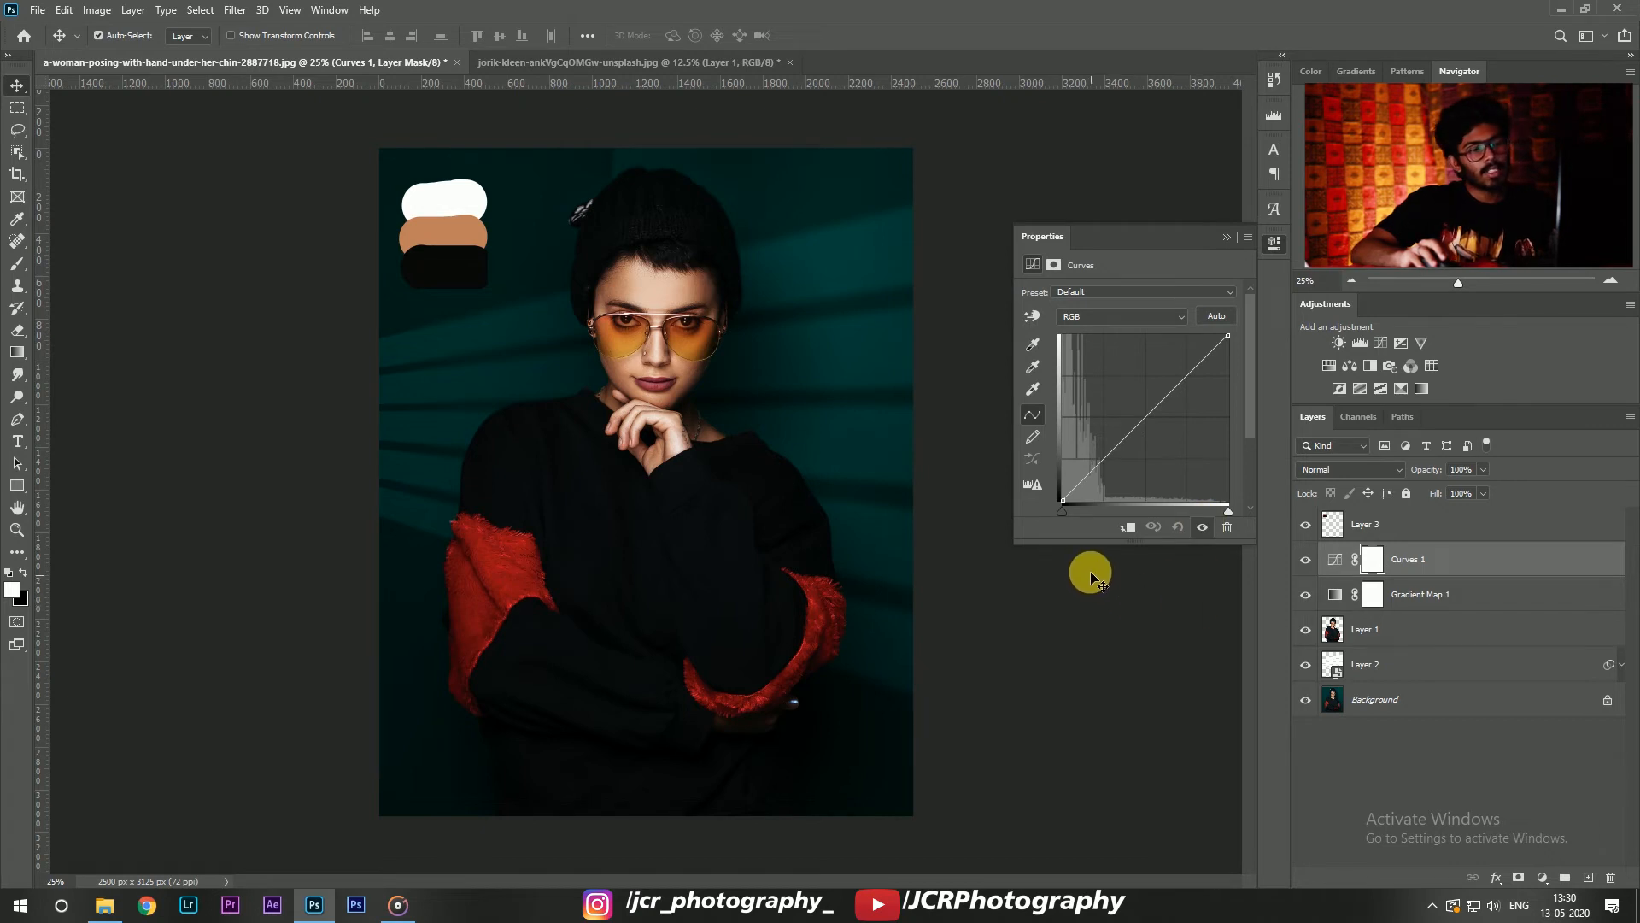
{"action": "left_click", "coordinate": [1337, 560]}
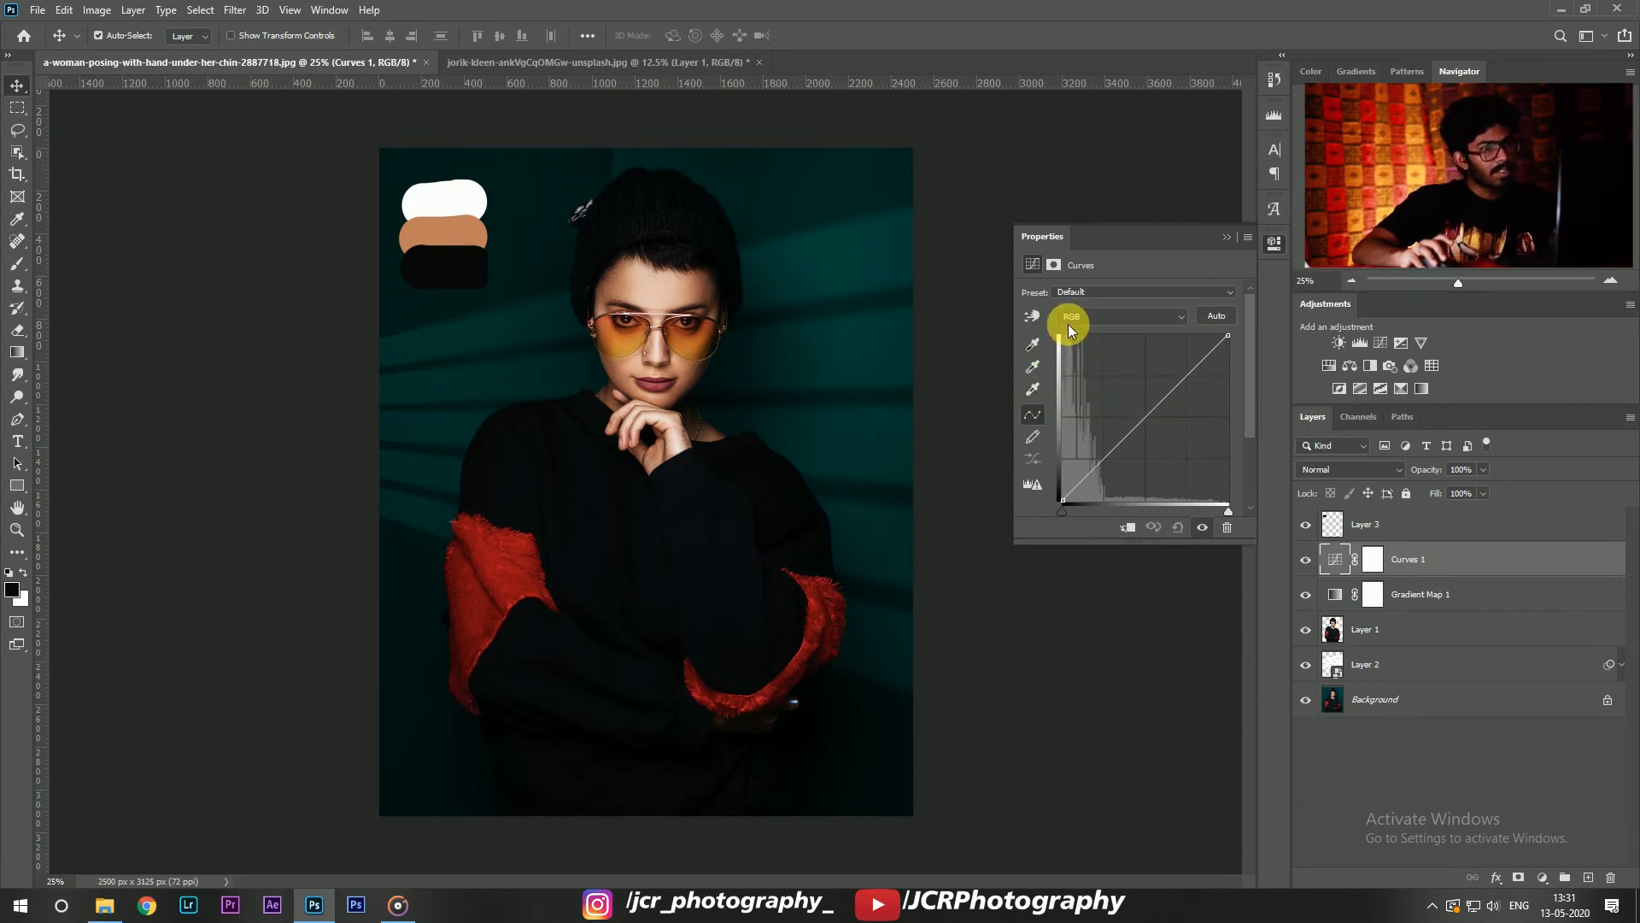
Step: Set the Curves target shadow color to 080a09, sampled from the black stroke, without saving the target colors as defaults
{"action": "double_click", "coordinate": [1031, 345]}
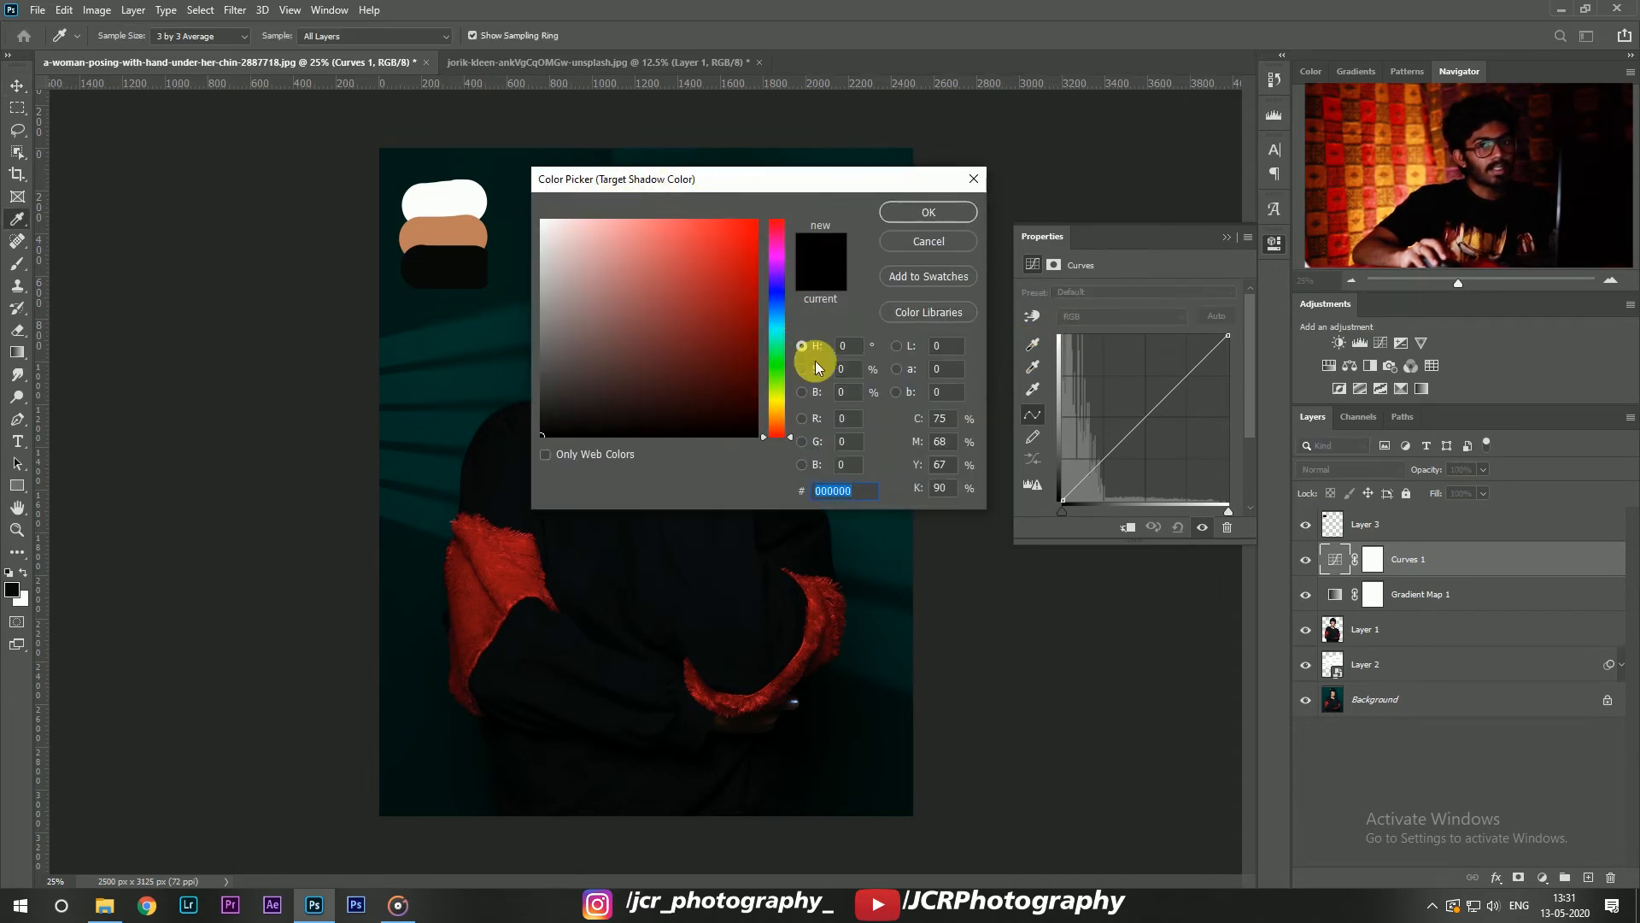
{"action": "left_click", "coordinate": [445, 274]}
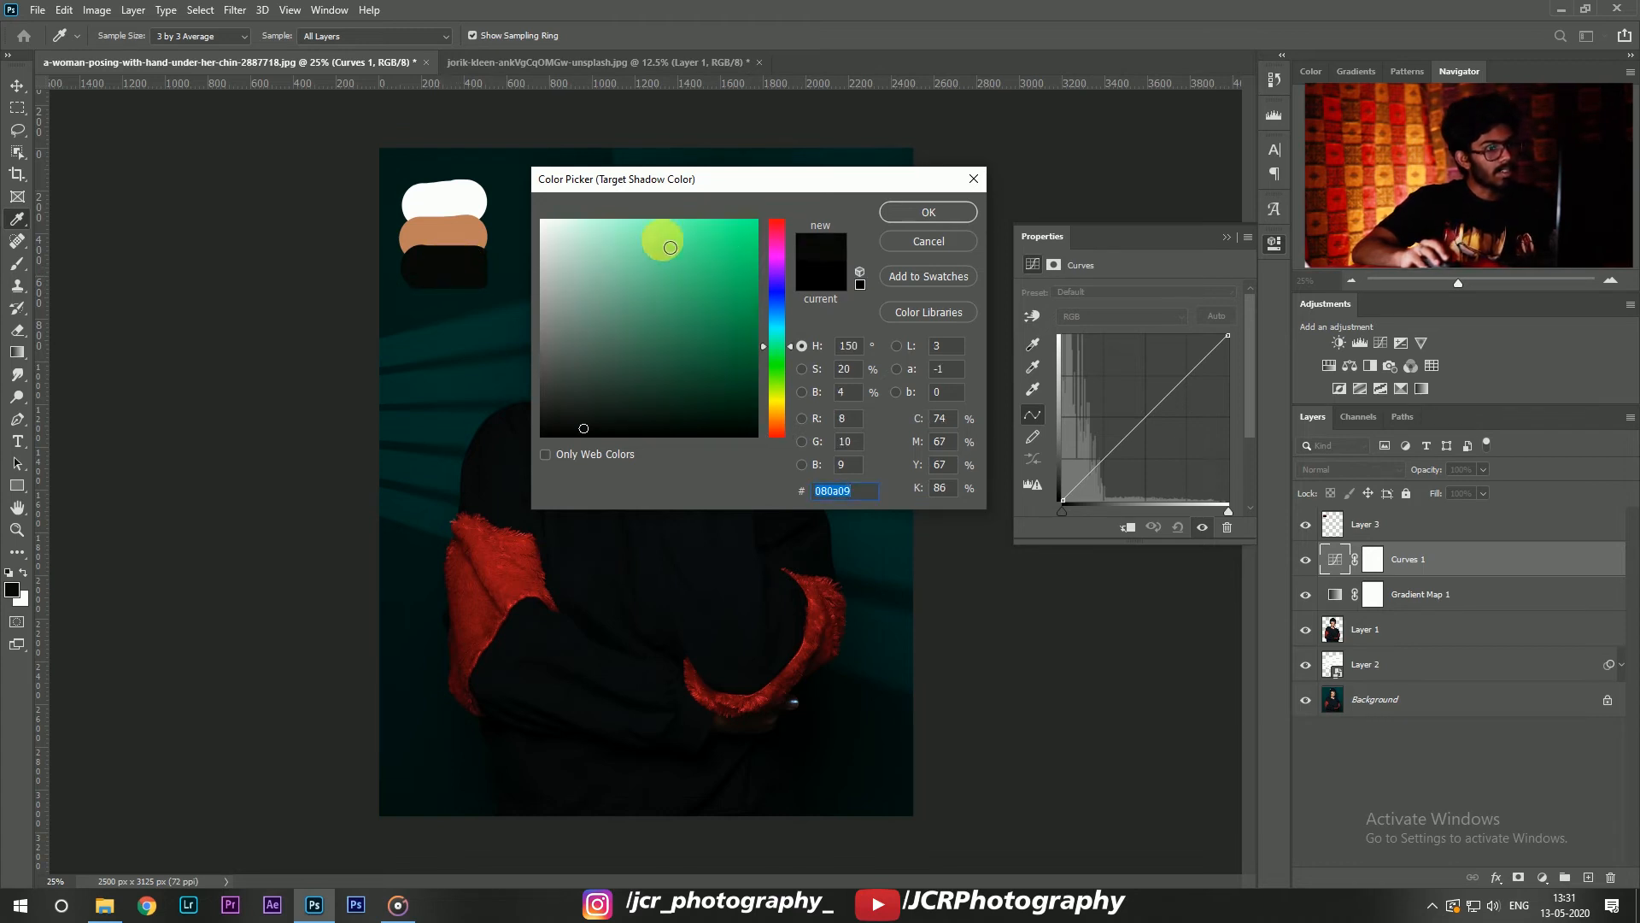
{"action": "left_click", "coordinate": [914, 209]}
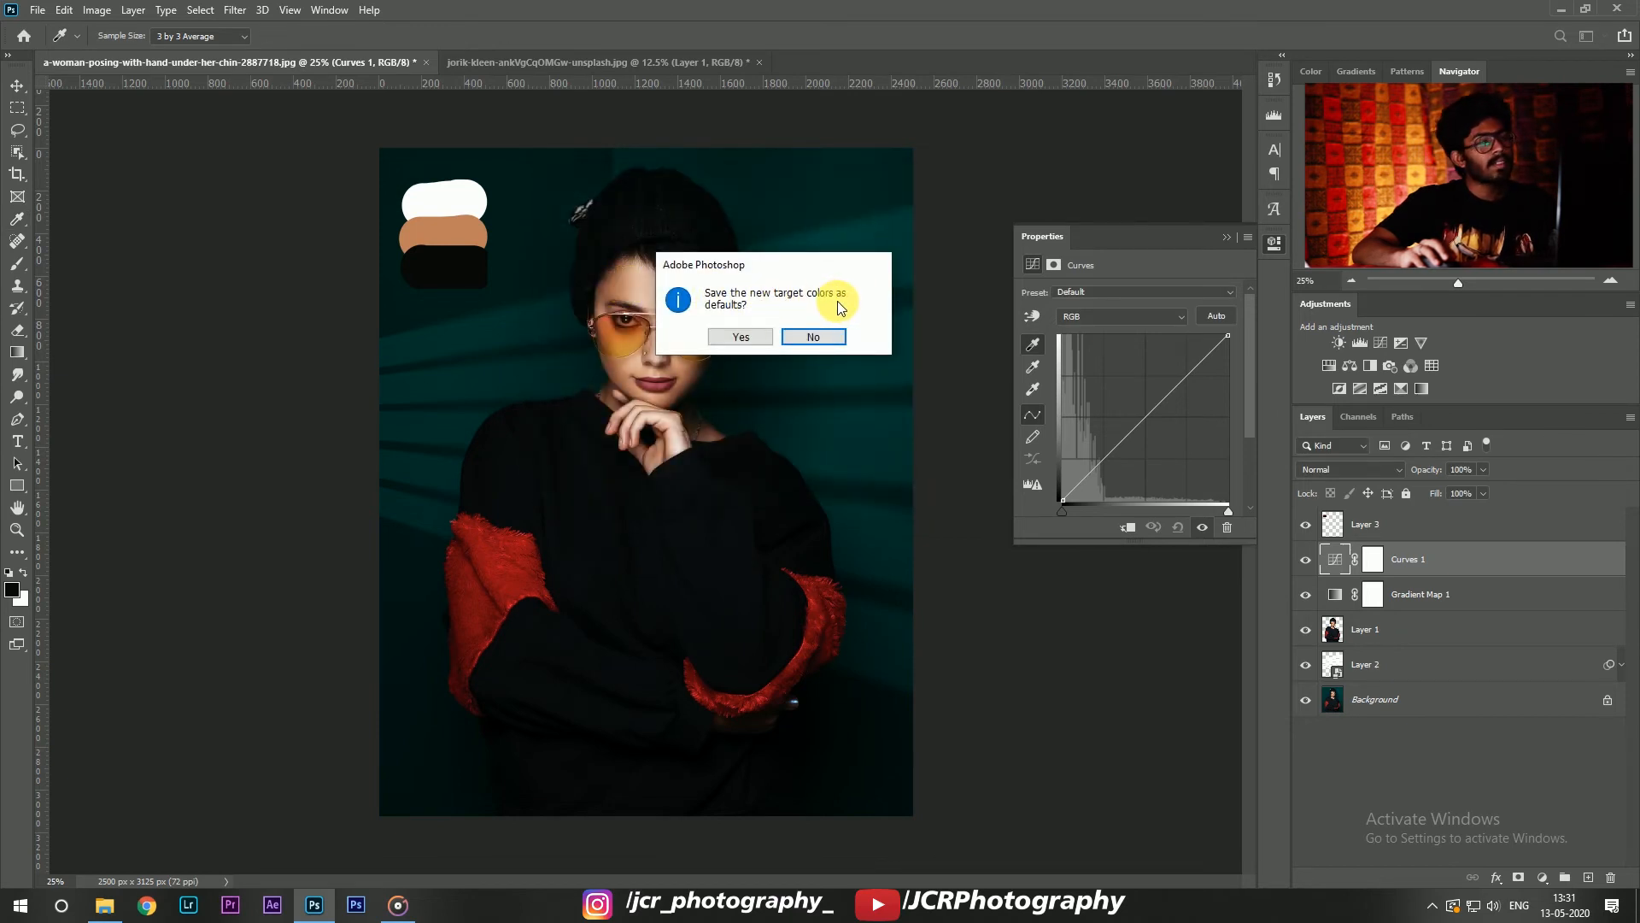
{"action": "left_click", "coordinate": [814, 337]}
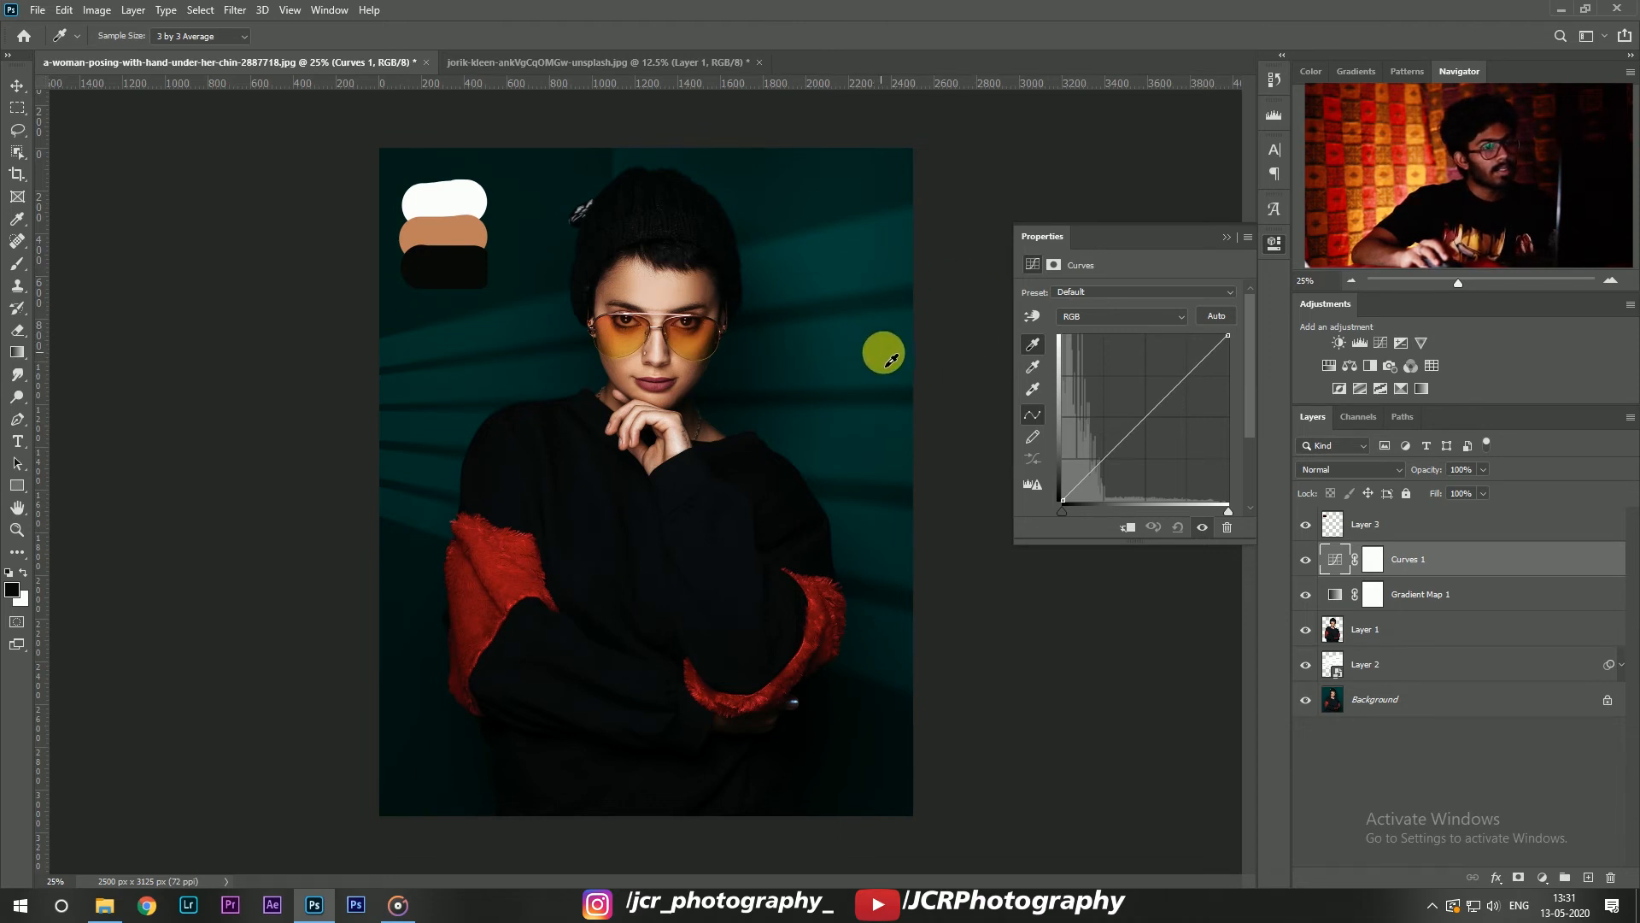
Step: Set the Curves target midtone color to c0805c, sampled from the brown stroke, without saving the target colors as defaults
{"action": "double_click", "coordinate": [1033, 367]}
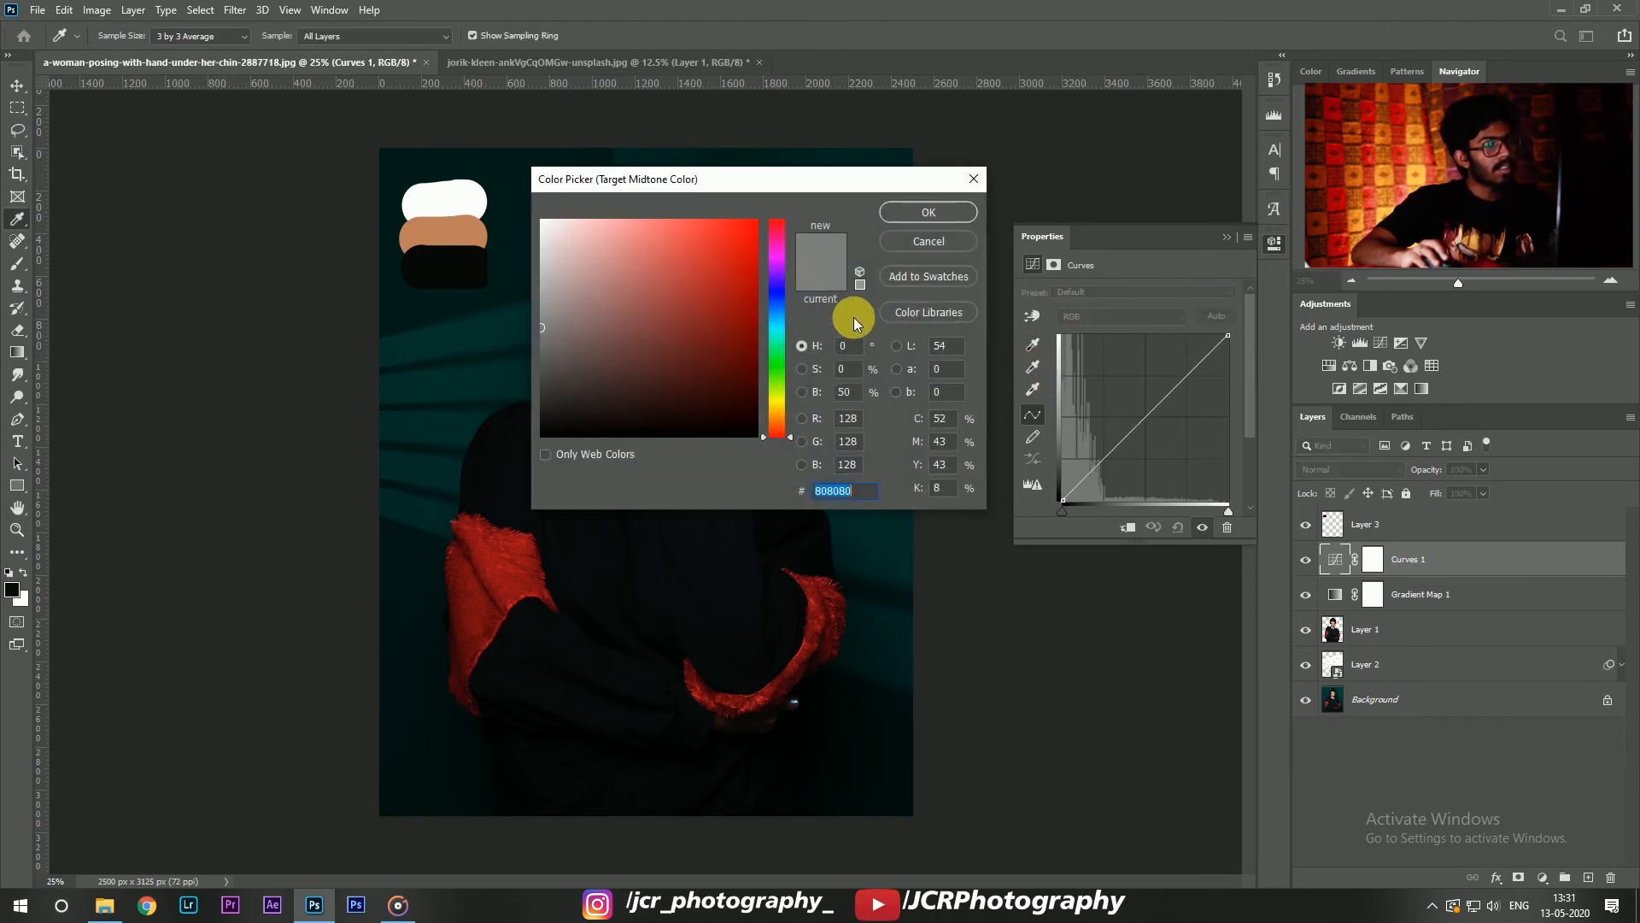
{"action": "left_click", "coordinate": [454, 240]}
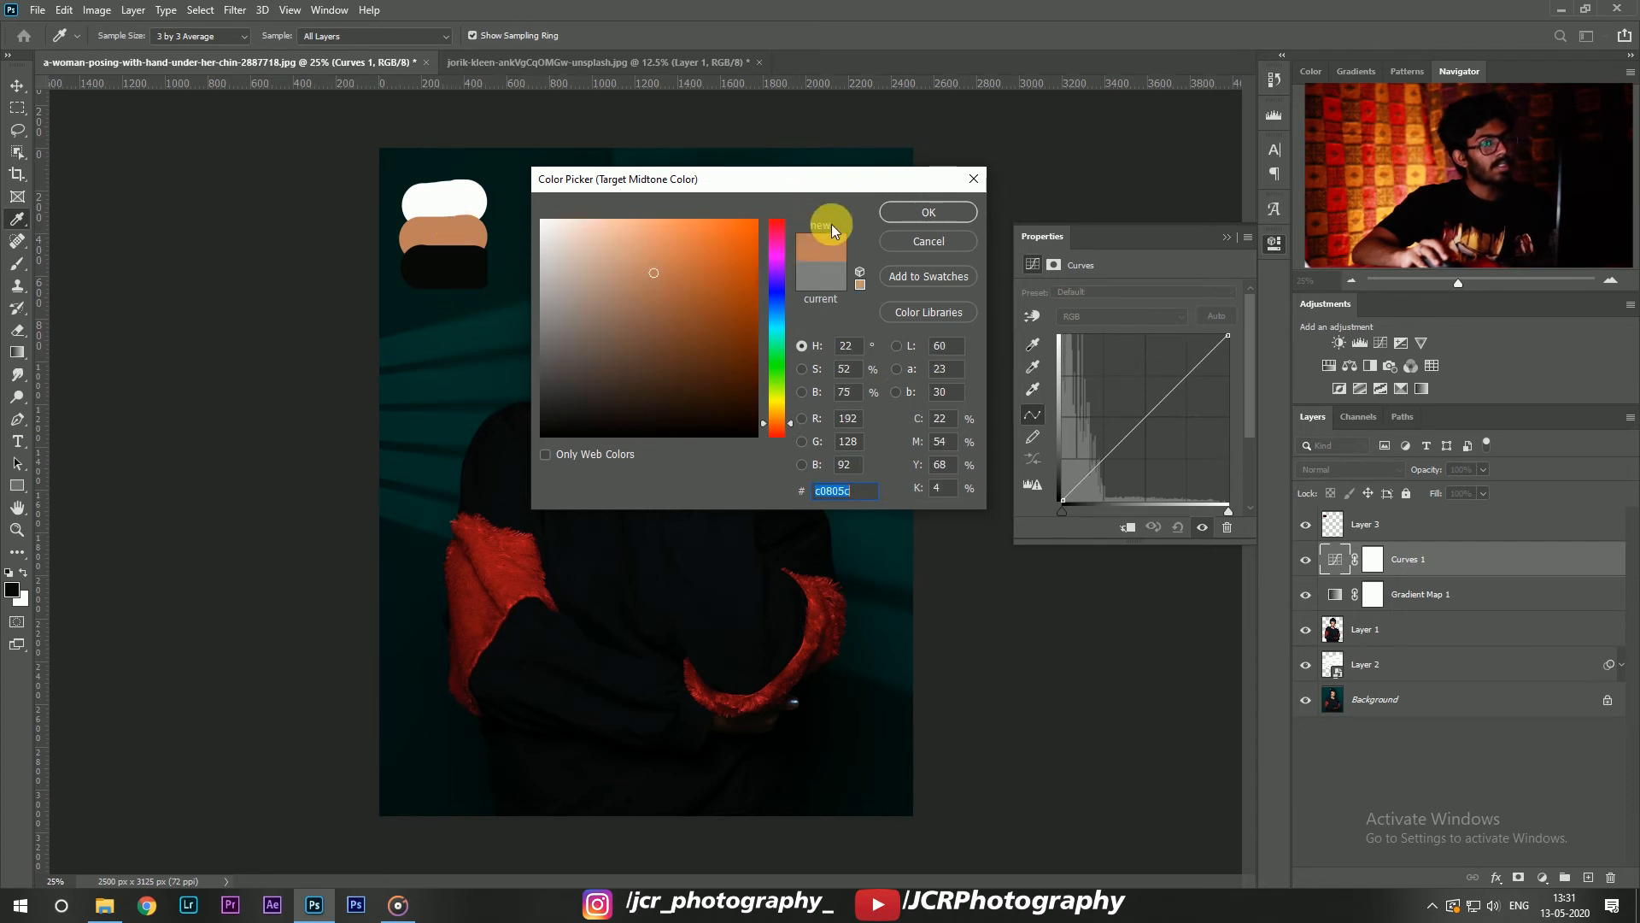
{"action": "left_click", "coordinate": [910, 215]}
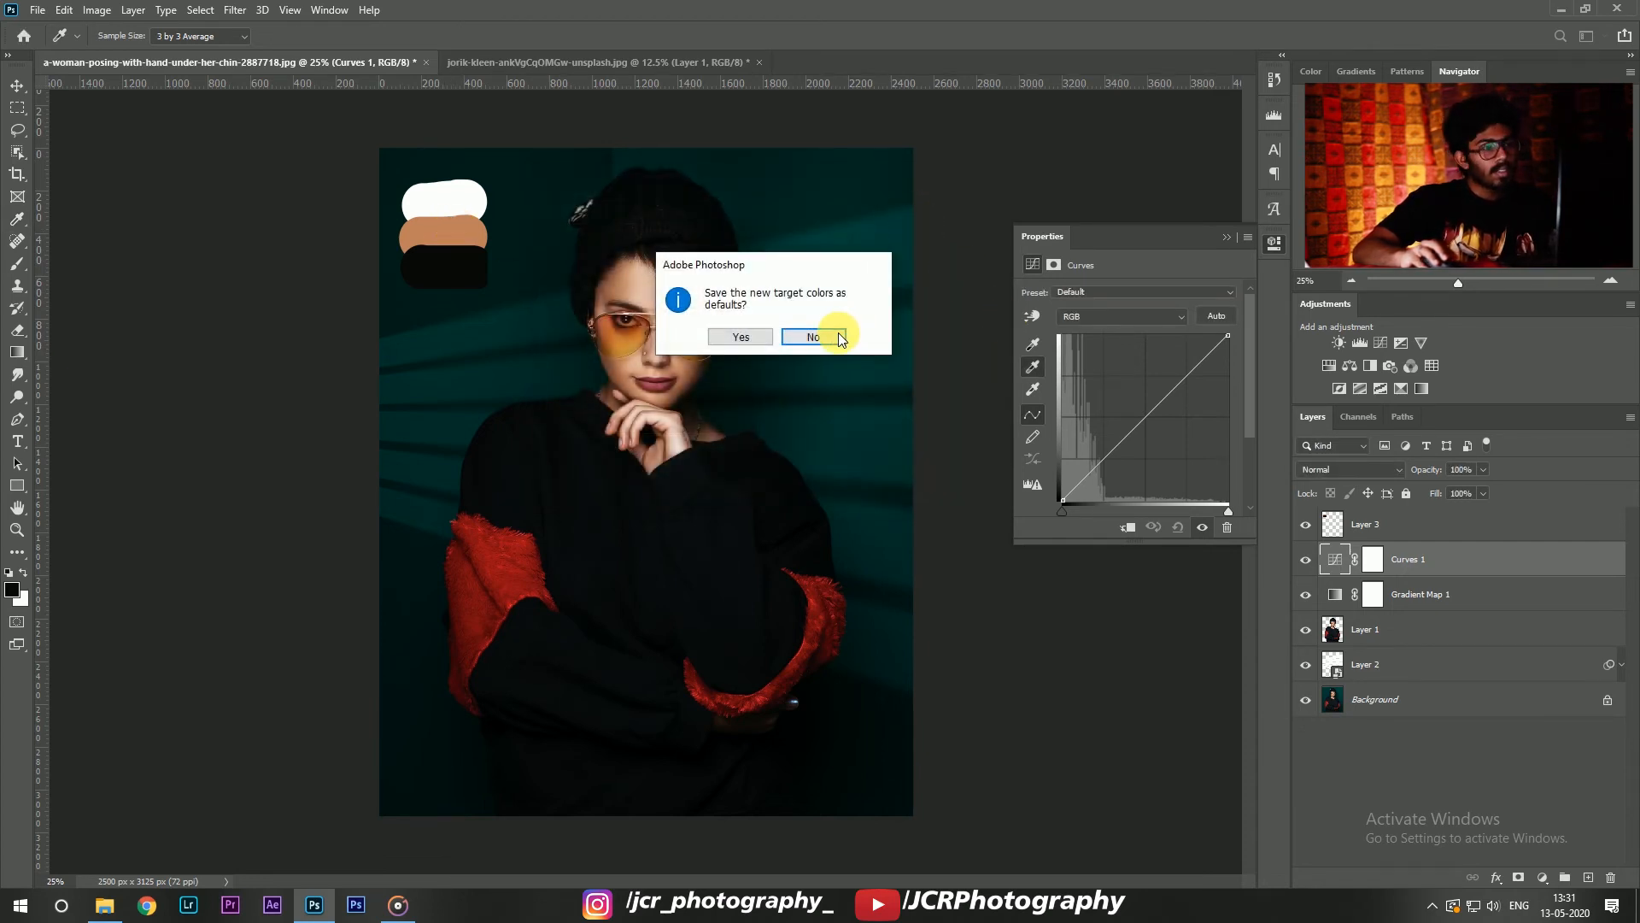
{"action": "left_click", "coordinate": [838, 337]}
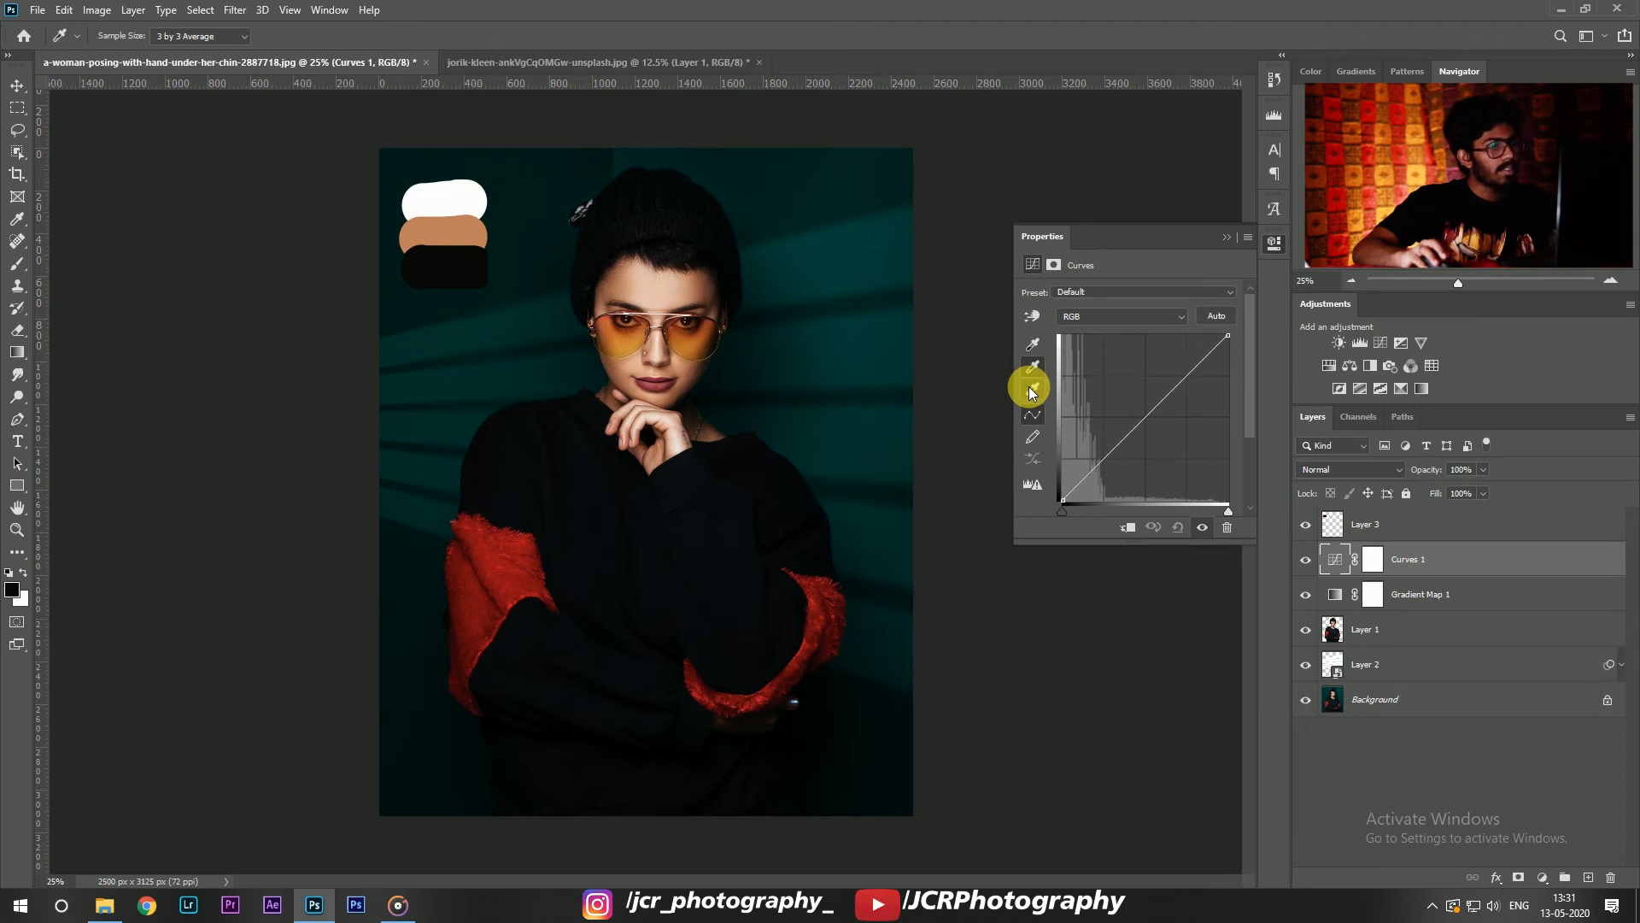
Step: Set the Curves target highlight color from the white stroke, without saving the target colors as defaults
{"action": "double_click", "coordinate": [1031, 391]}
{"action": "left_click", "coordinate": [455, 198]}
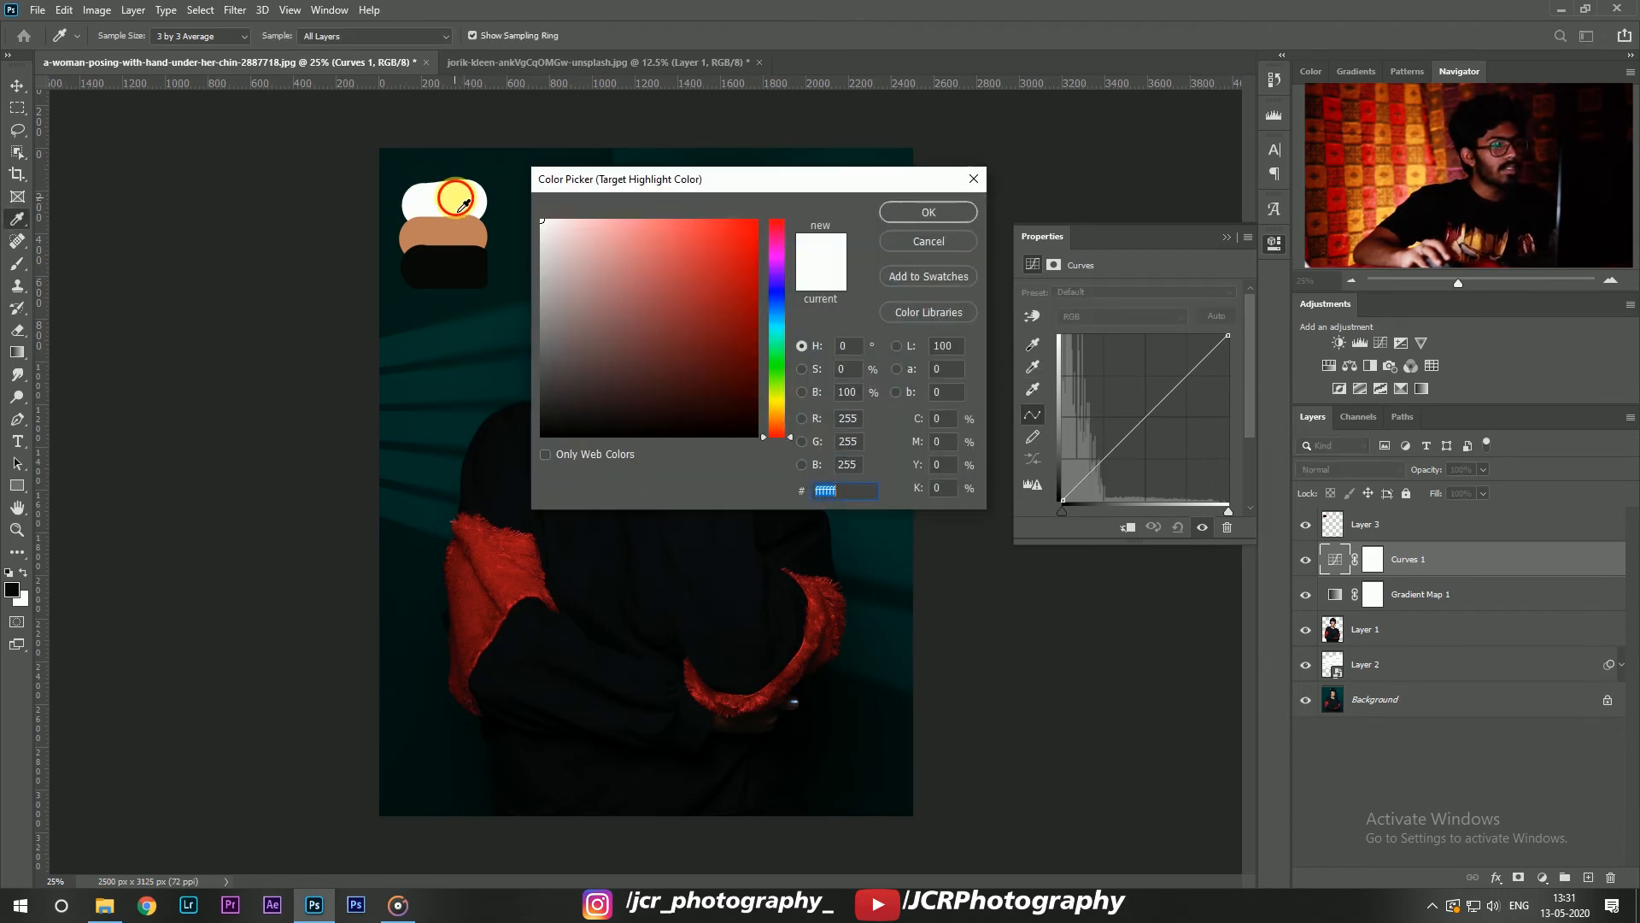
{"action": "left_click", "coordinate": [888, 213]}
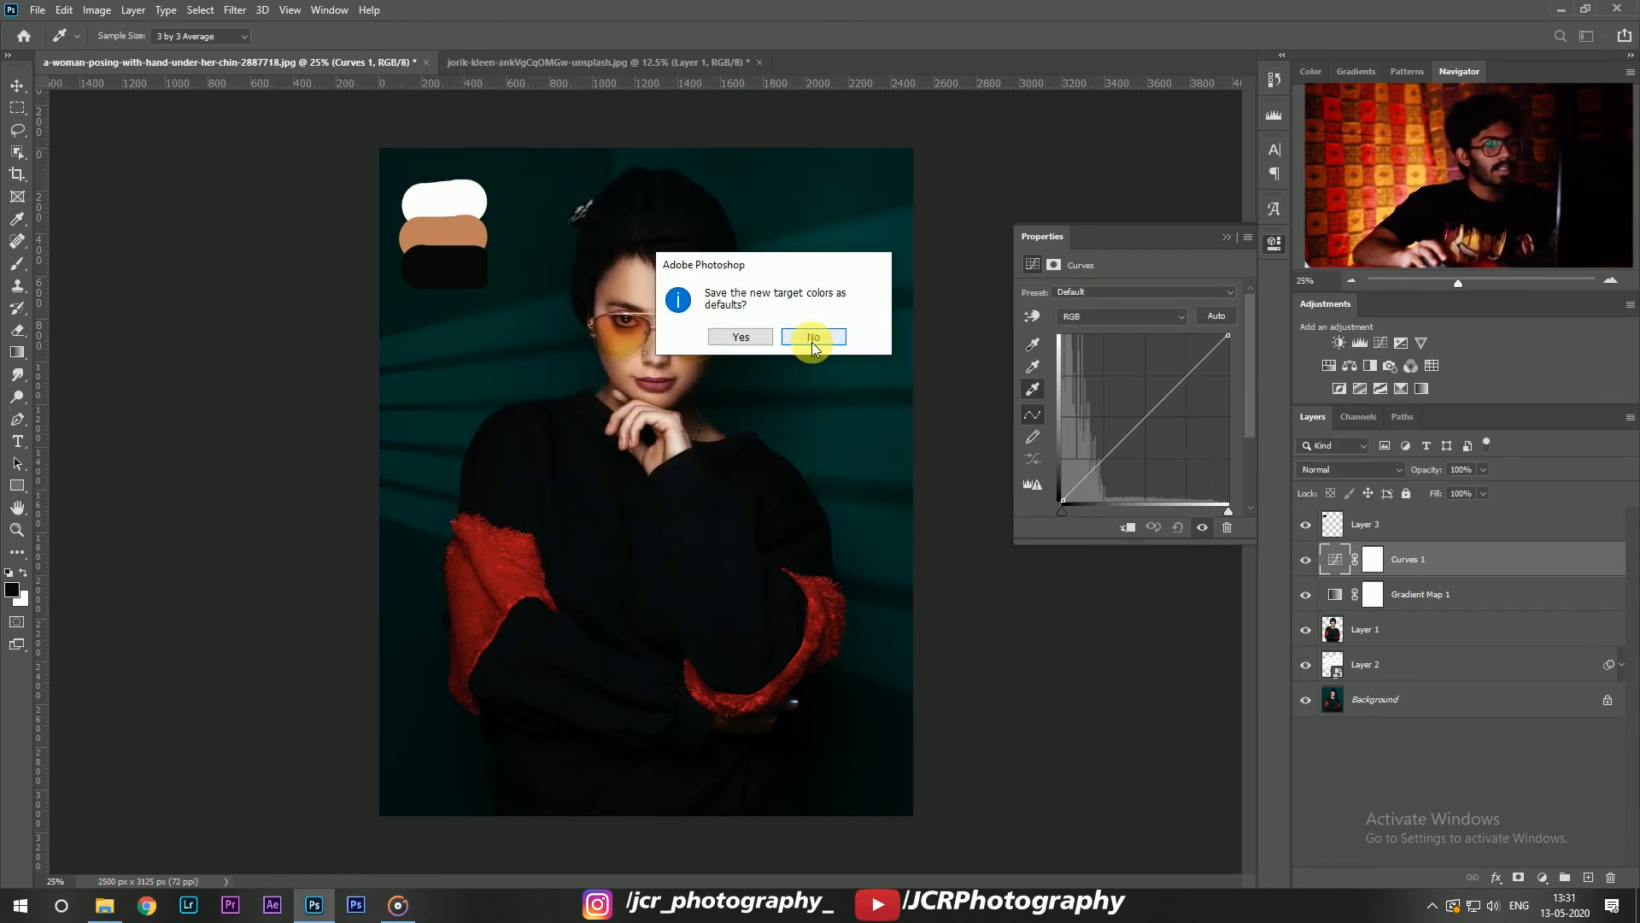
{"action": "left_click", "coordinate": [811, 338]}
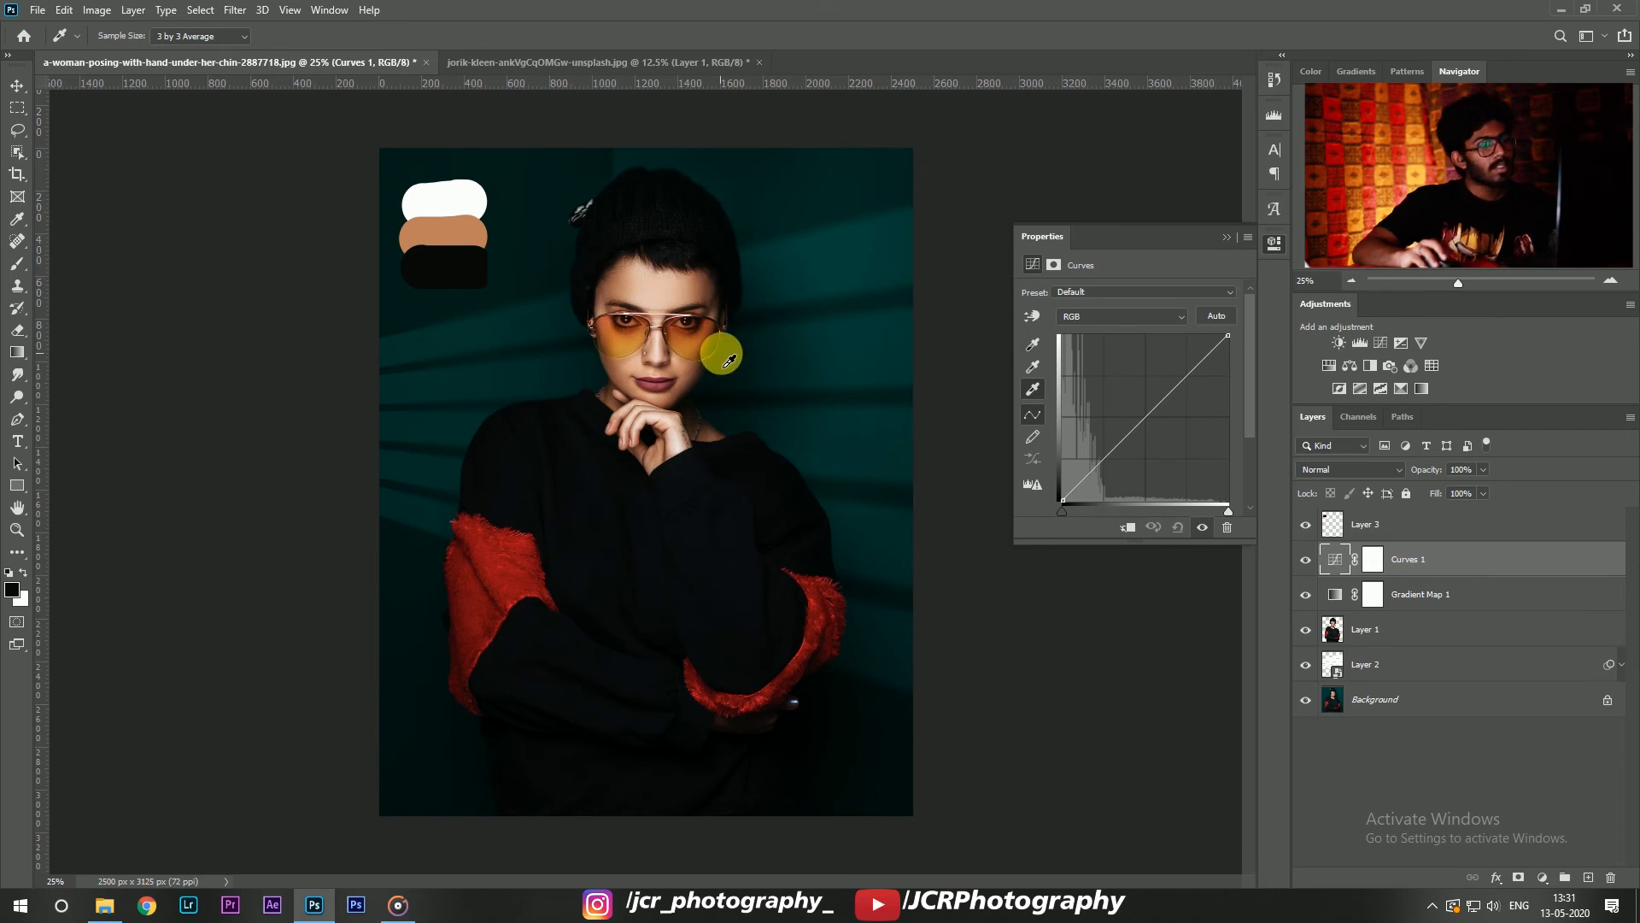
Step: Set the Curves white point by sampling a bright skin highlight on the woman in the portrait
{"action": "scroll", "coordinate": [729, 360], "scroll_direction": "up", "scroll_amount": 2}
{"action": "scroll", "coordinate": [729, 361], "scroll_direction": "up", "scroll_amount": 2}
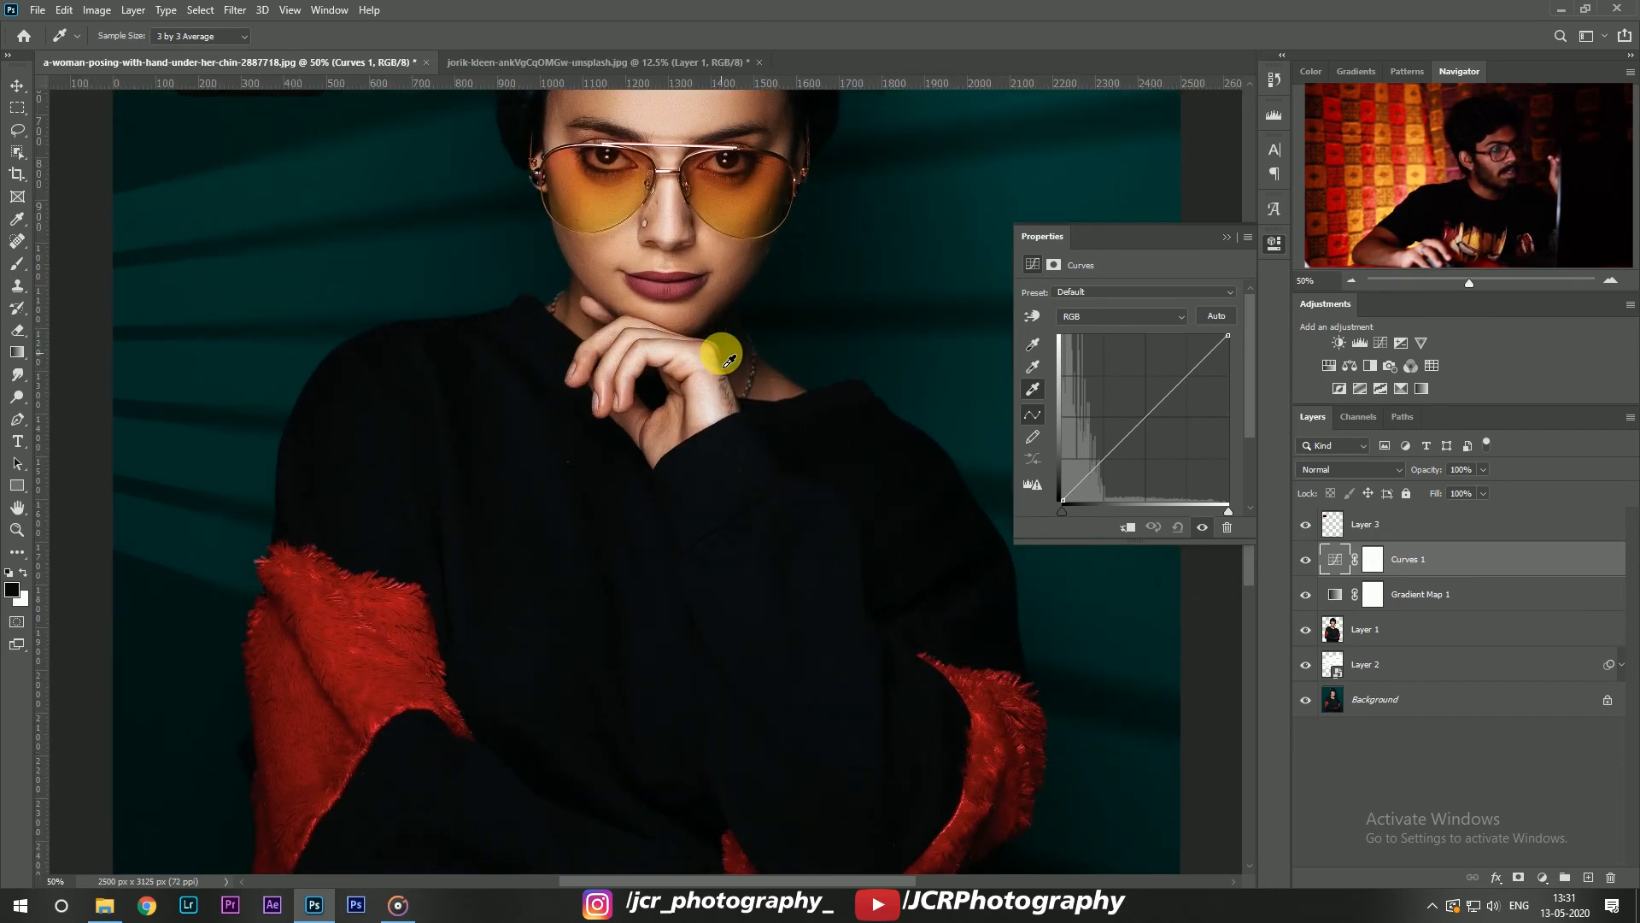
{"action": "scroll", "coordinate": [728, 360], "scroll_direction": "up", "scroll_amount": 1}
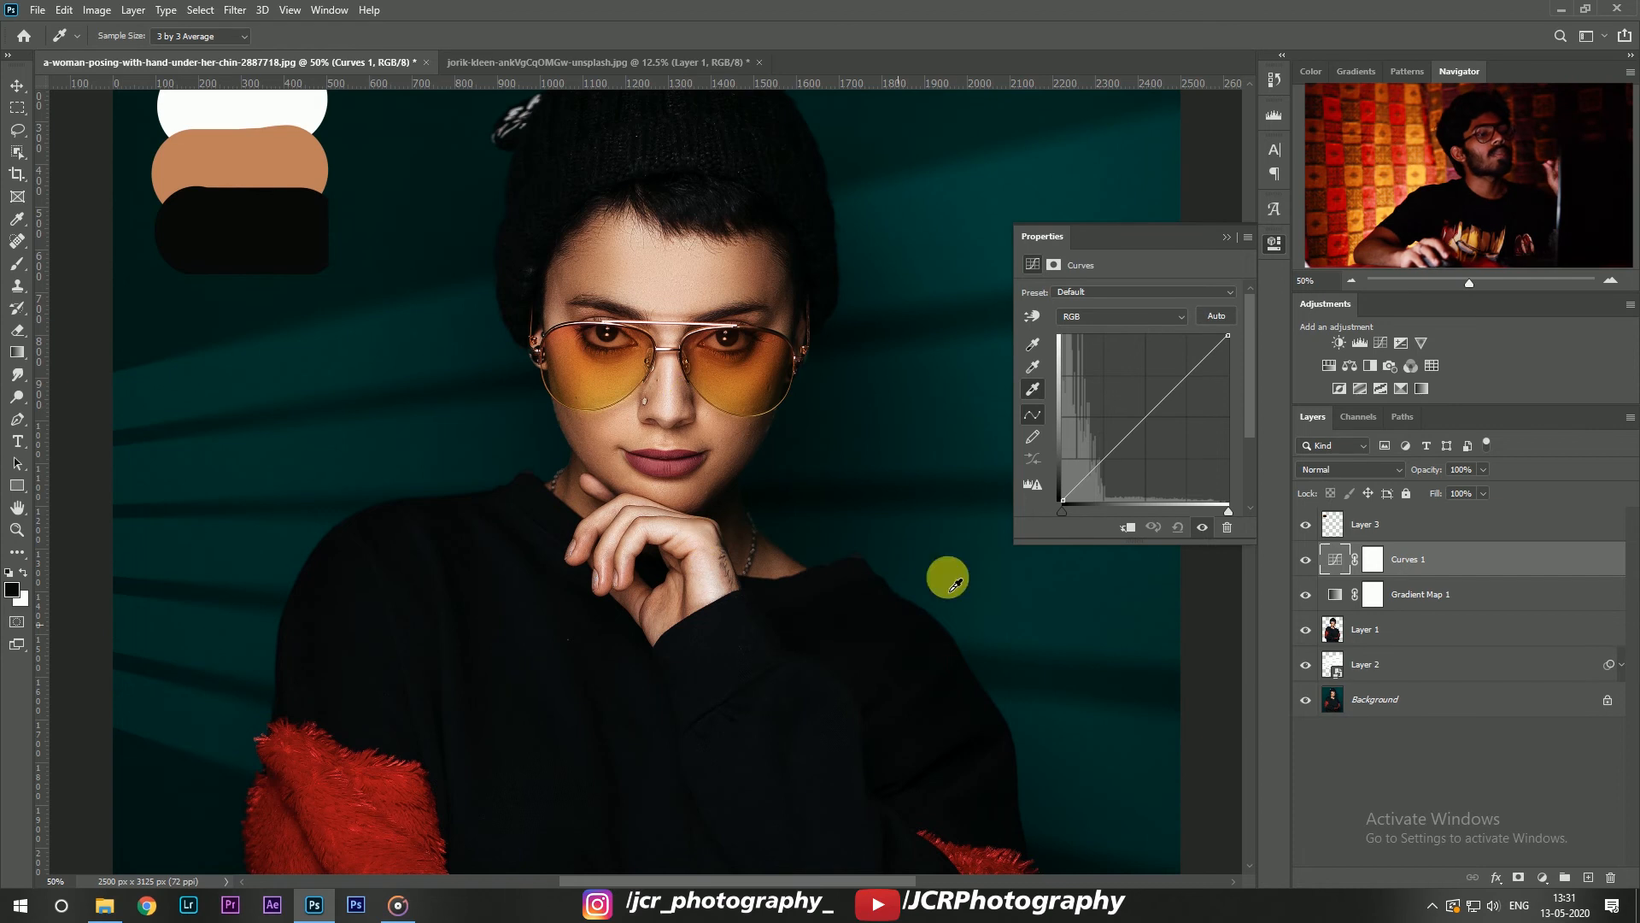
{"action": "left_click", "coordinate": [1032, 391]}
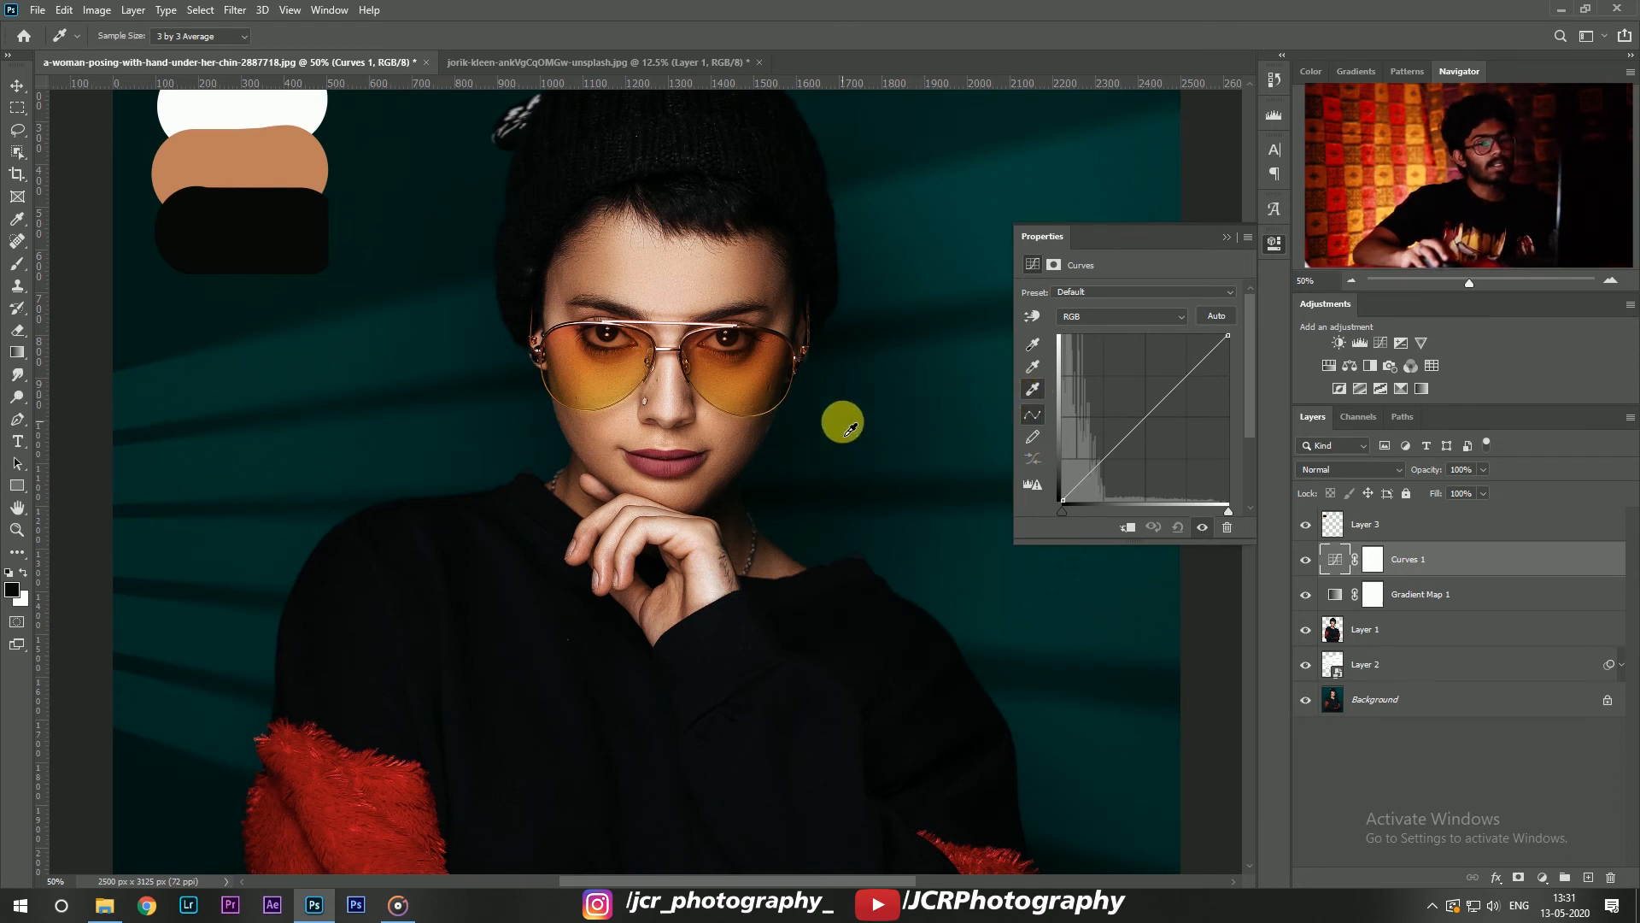
{"action": "scroll", "coordinate": [747, 444], "scroll_direction": "up", "scroll_amount": 1}
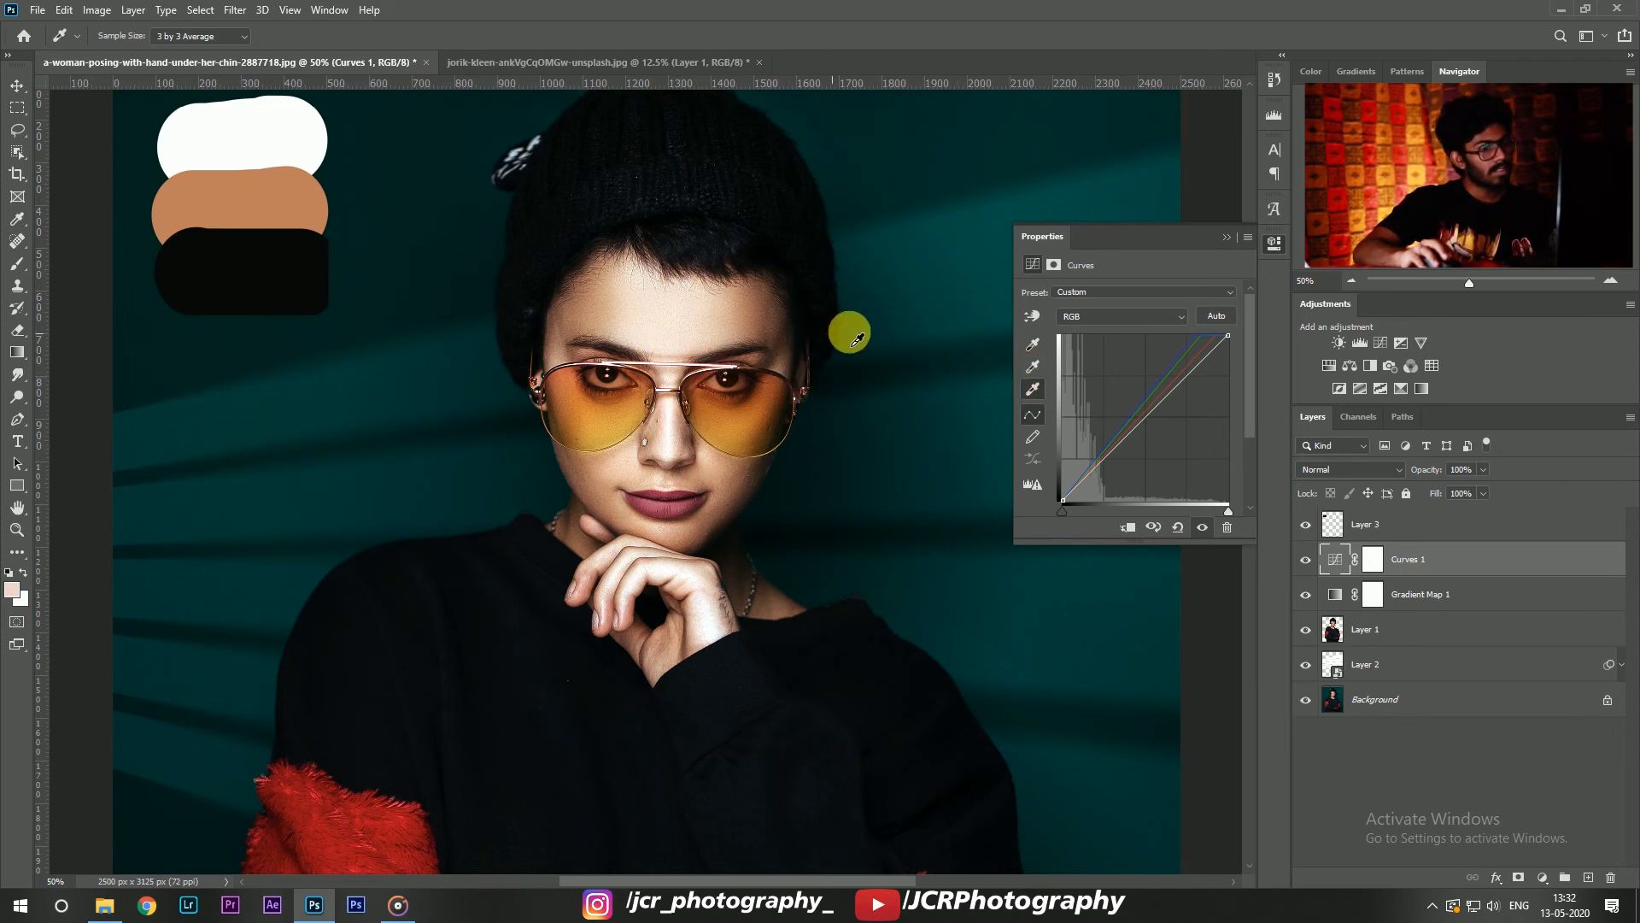
Step: Set the Curves gray point on the forehead skin beside the hairline, and the black point on a dark area of the portrait
{"action": "left_click", "coordinate": [1033, 367]}
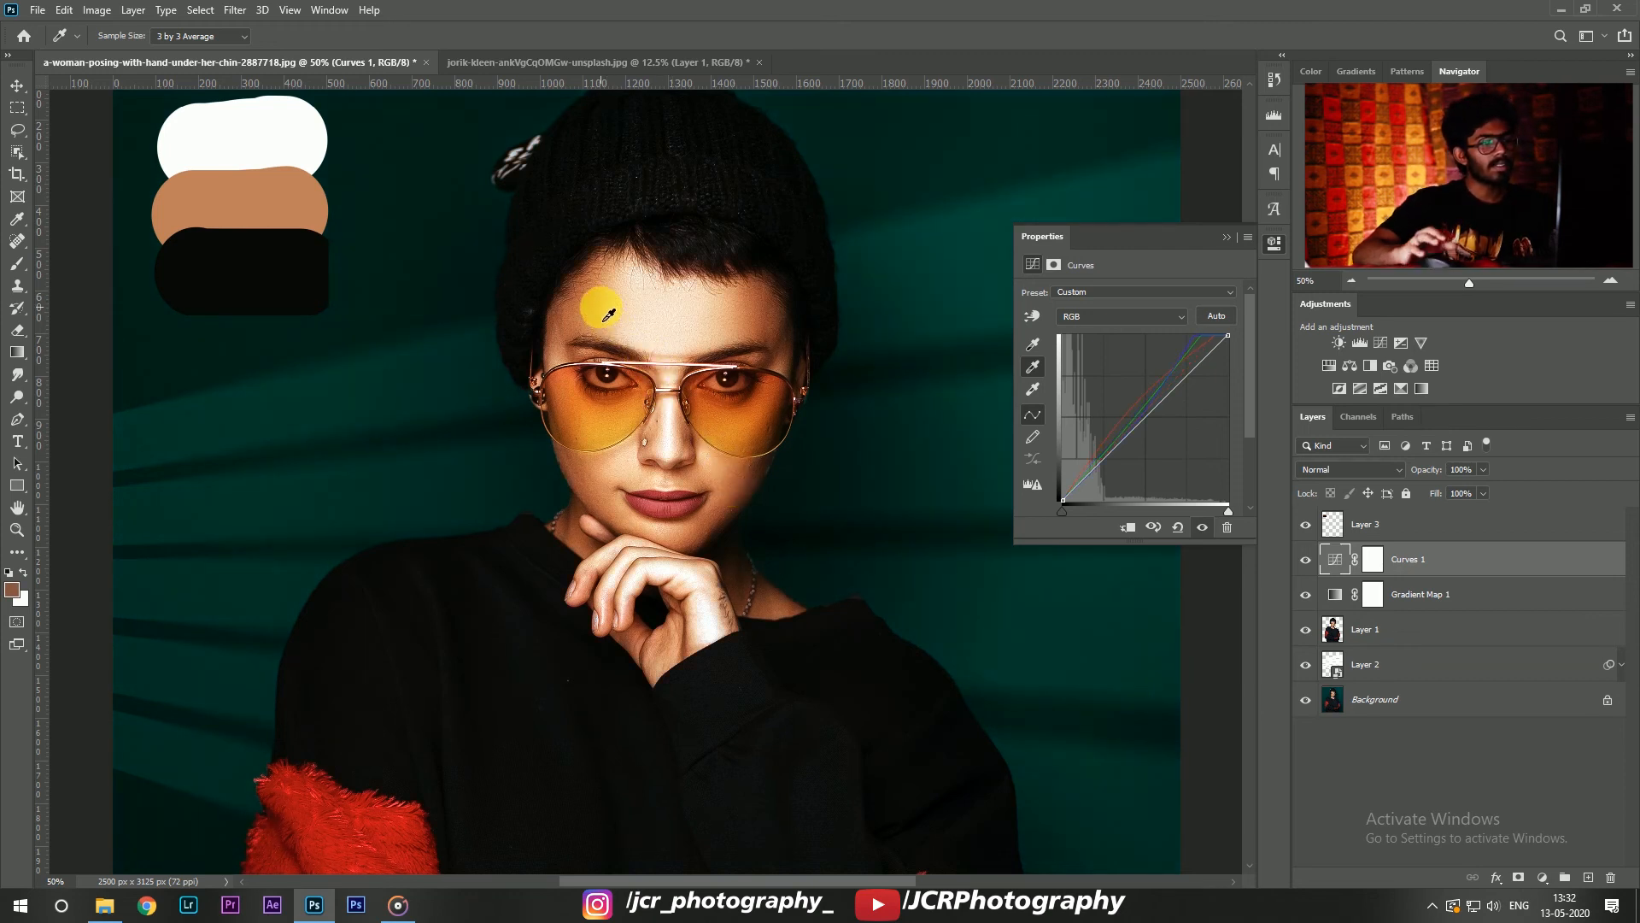
{"action": "left_click", "coordinate": [742, 321]}
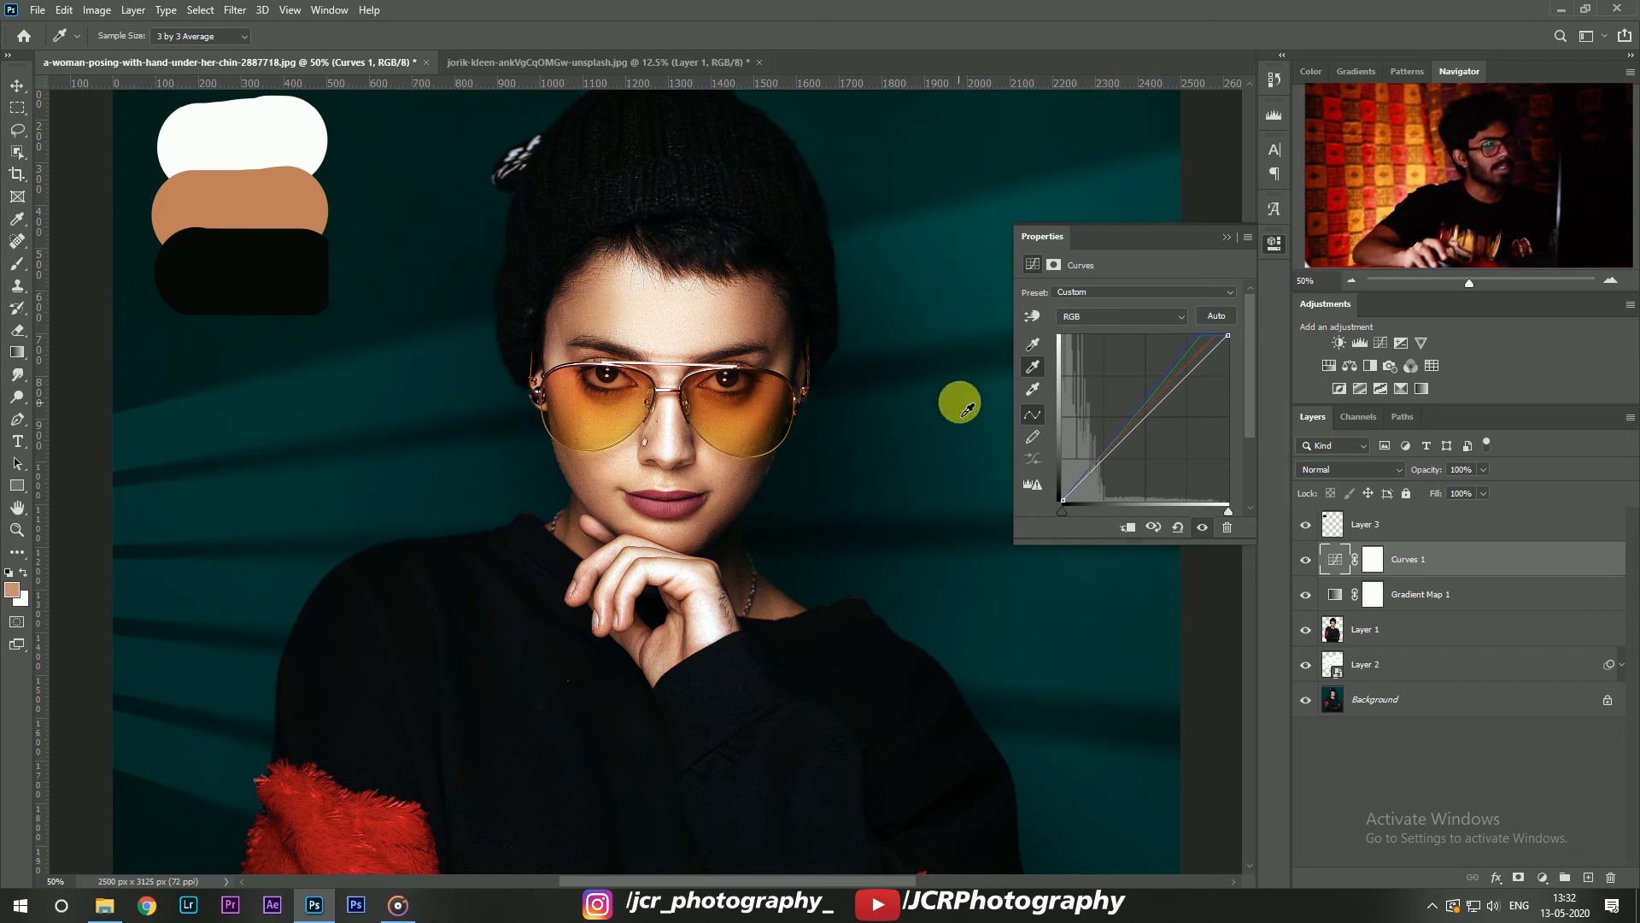
{"action": "left_click", "coordinate": [1034, 346]}
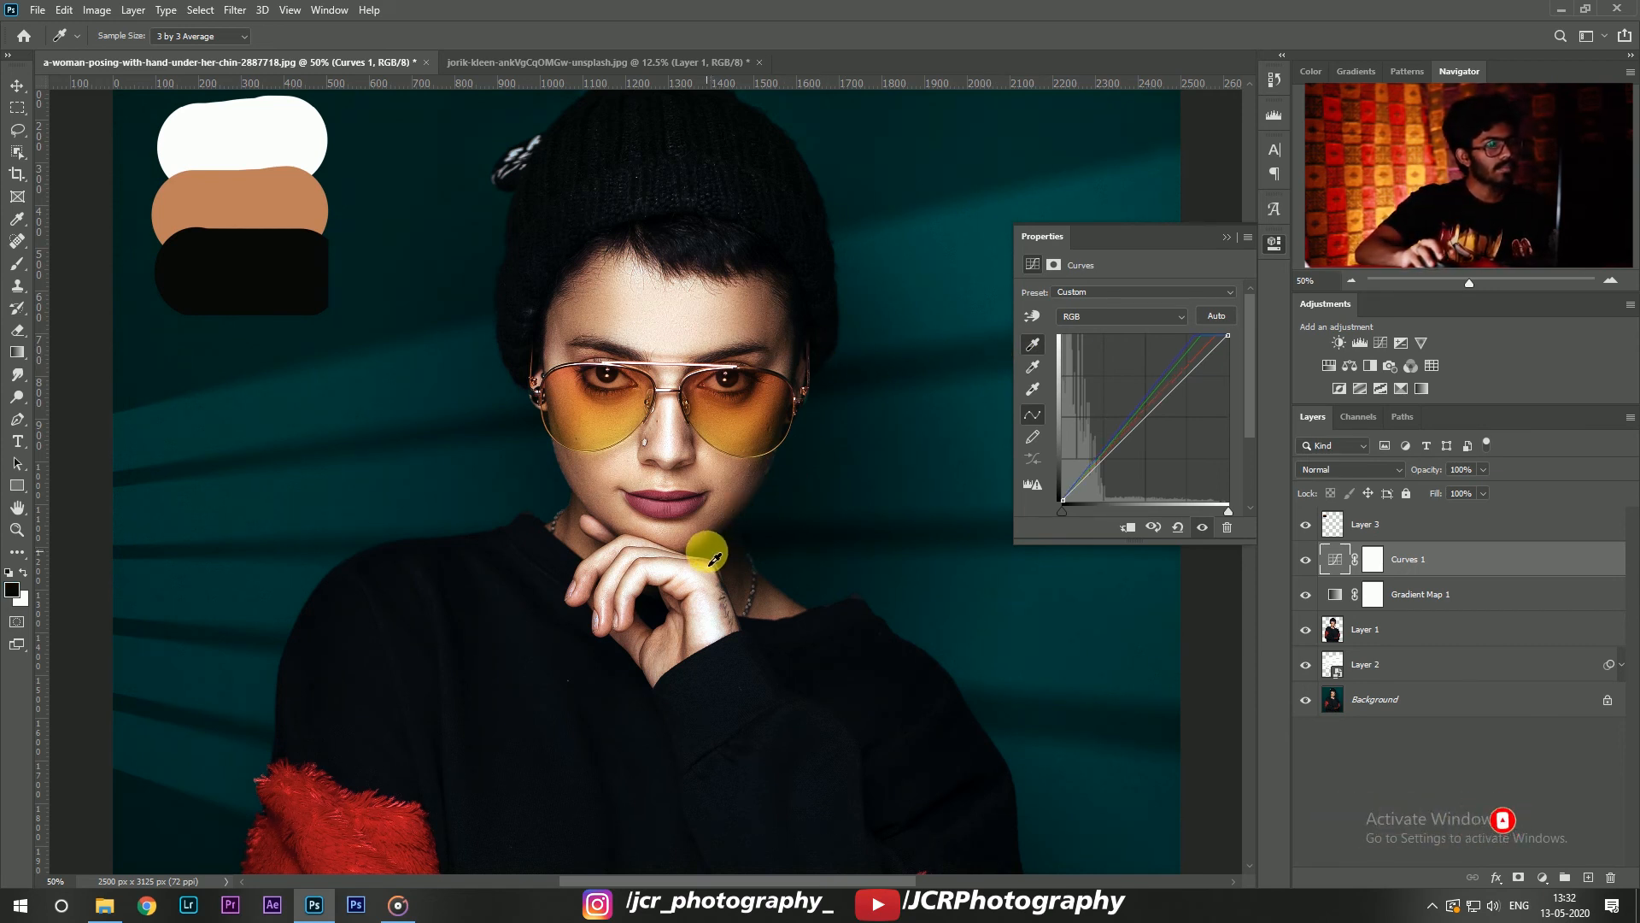
Step: Hide the layer with the color strokes, Layer 3, and collapse the Curves properties
{"action": "key", "text": "ctrl+minus"}
{"action": "key", "text": "ctrl+minus"}
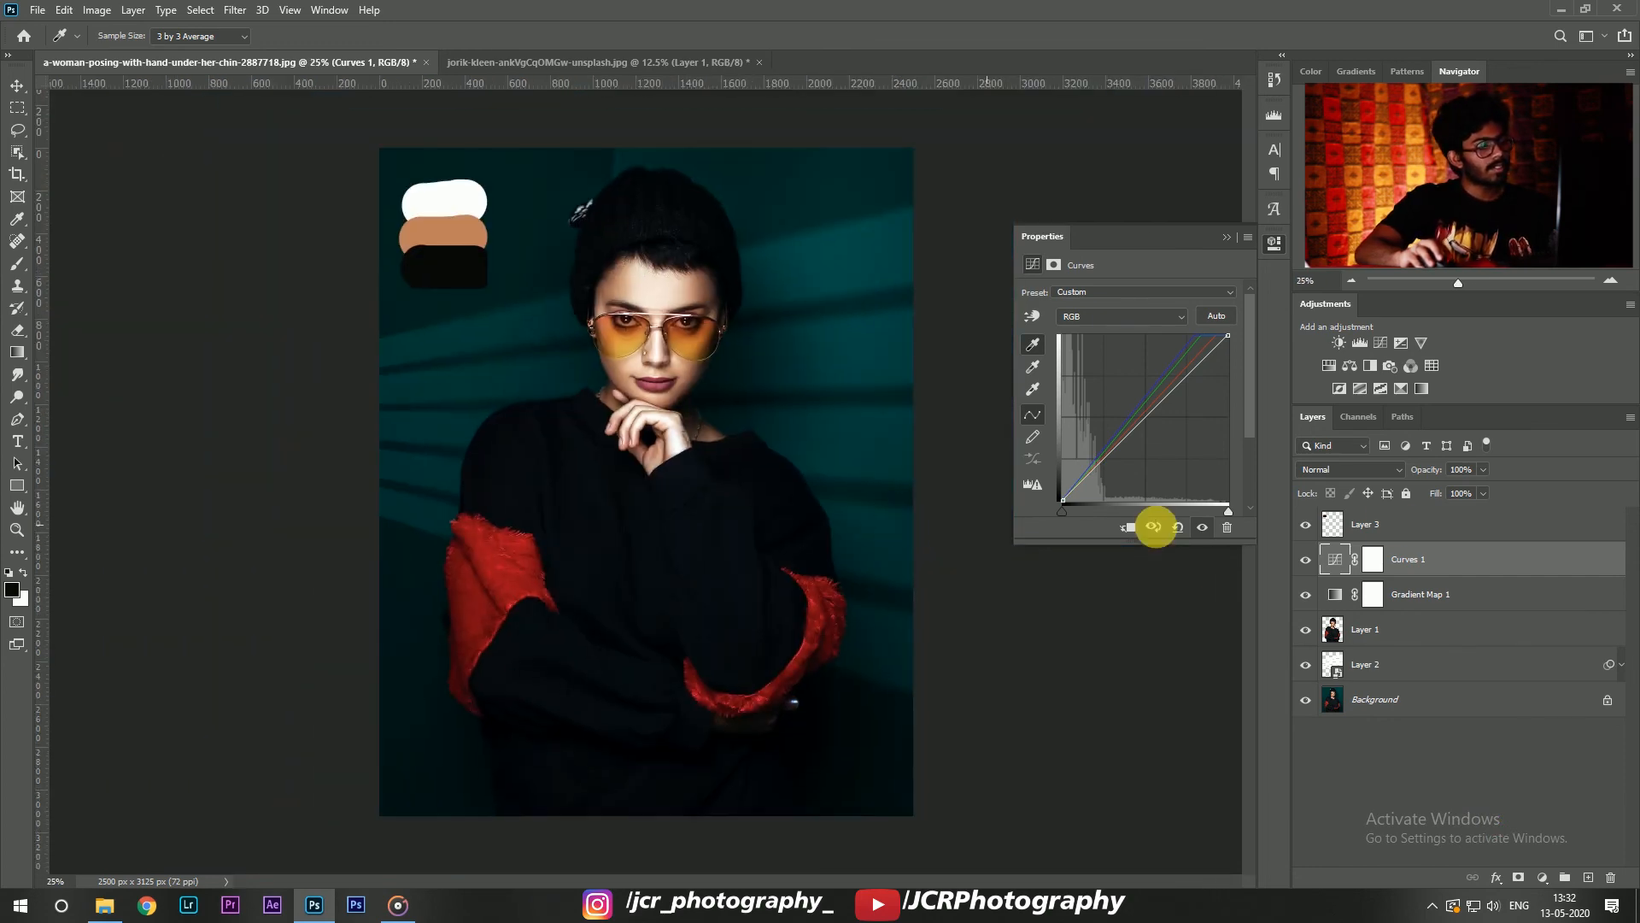
{"action": "left_click", "coordinate": [1305, 524]}
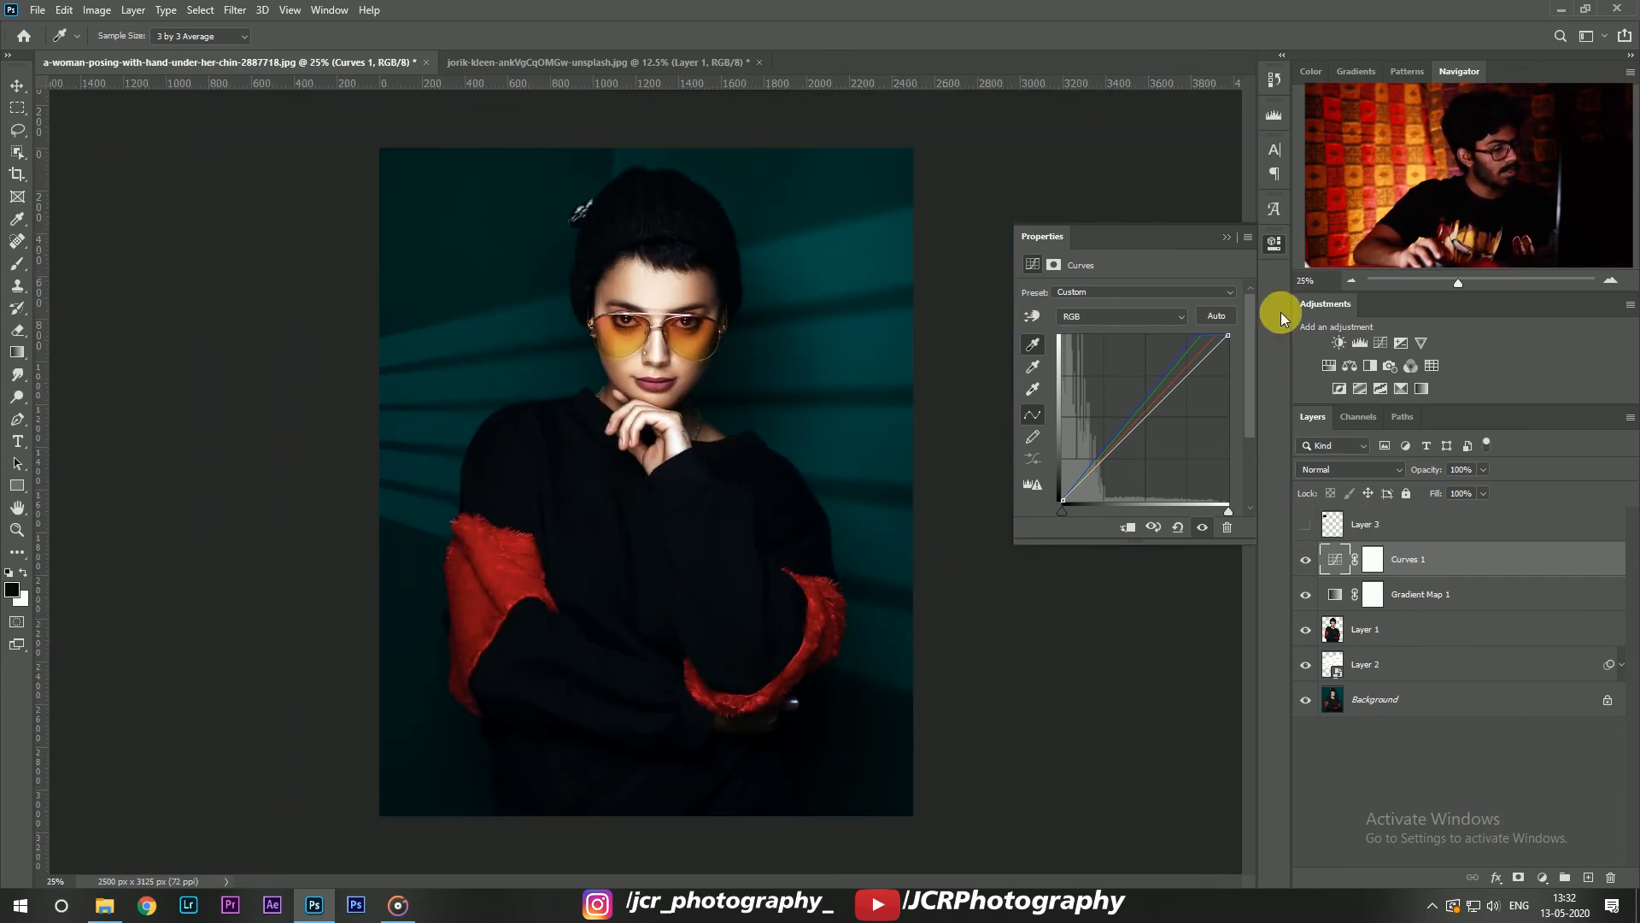
{"action": "left_click", "coordinate": [1227, 237]}
Step: Compare the graded portrait with the Background layer alone, restore all the graded layers and activate the Move tool
{"action": "left_click", "coordinate": [1306, 700], "text": "alt"}
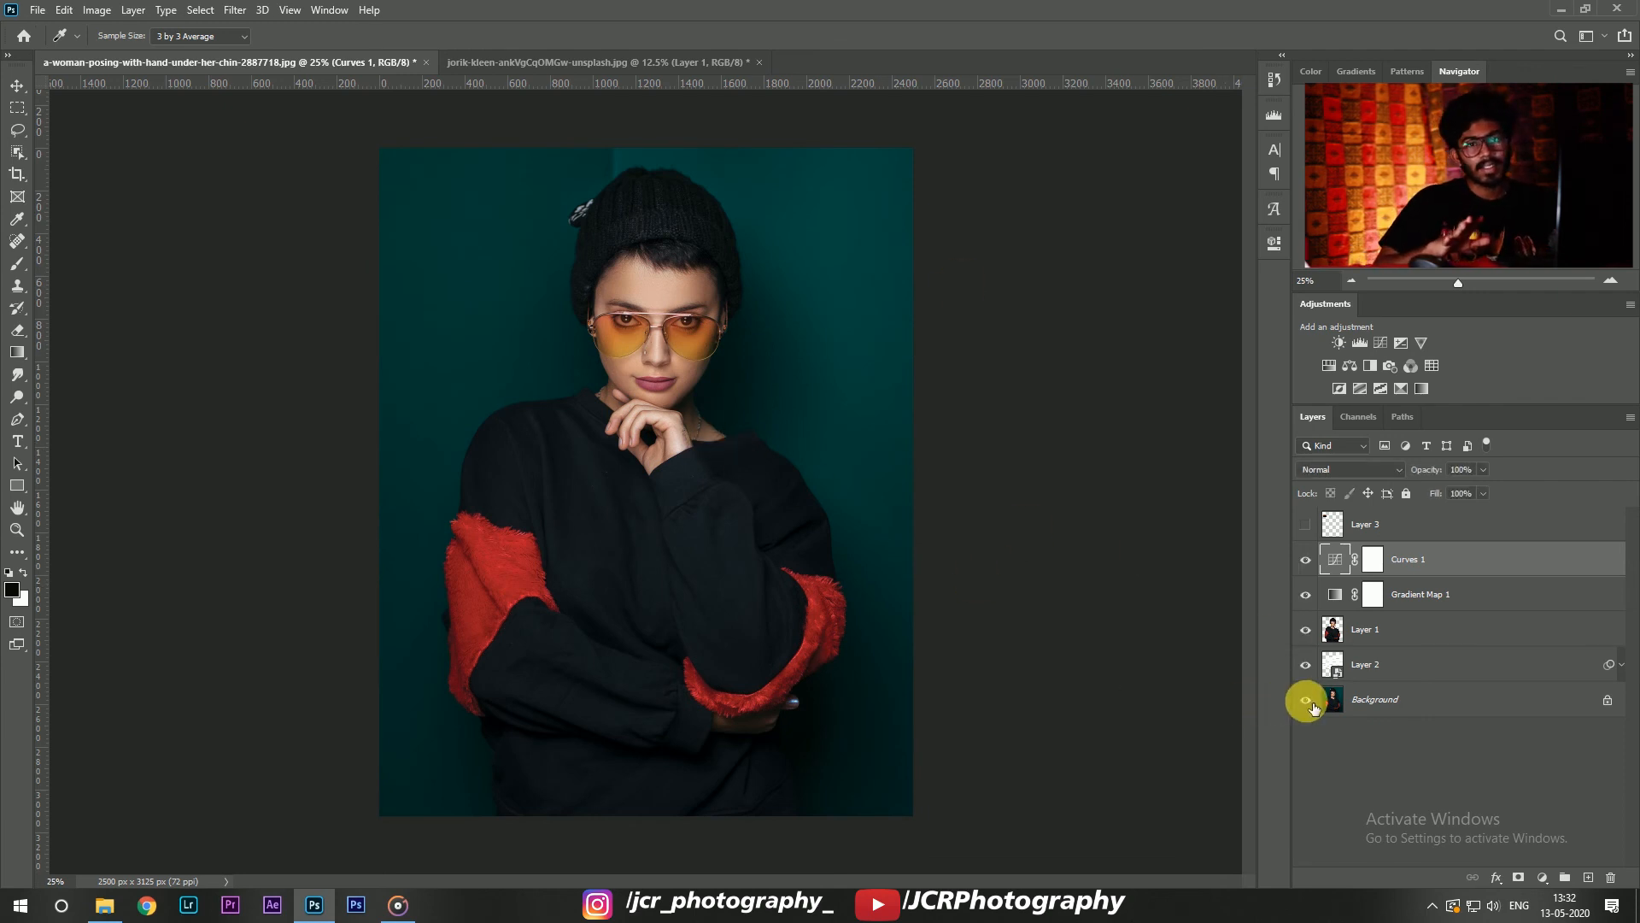
{"action": "left_click", "coordinate": [19, 87]}
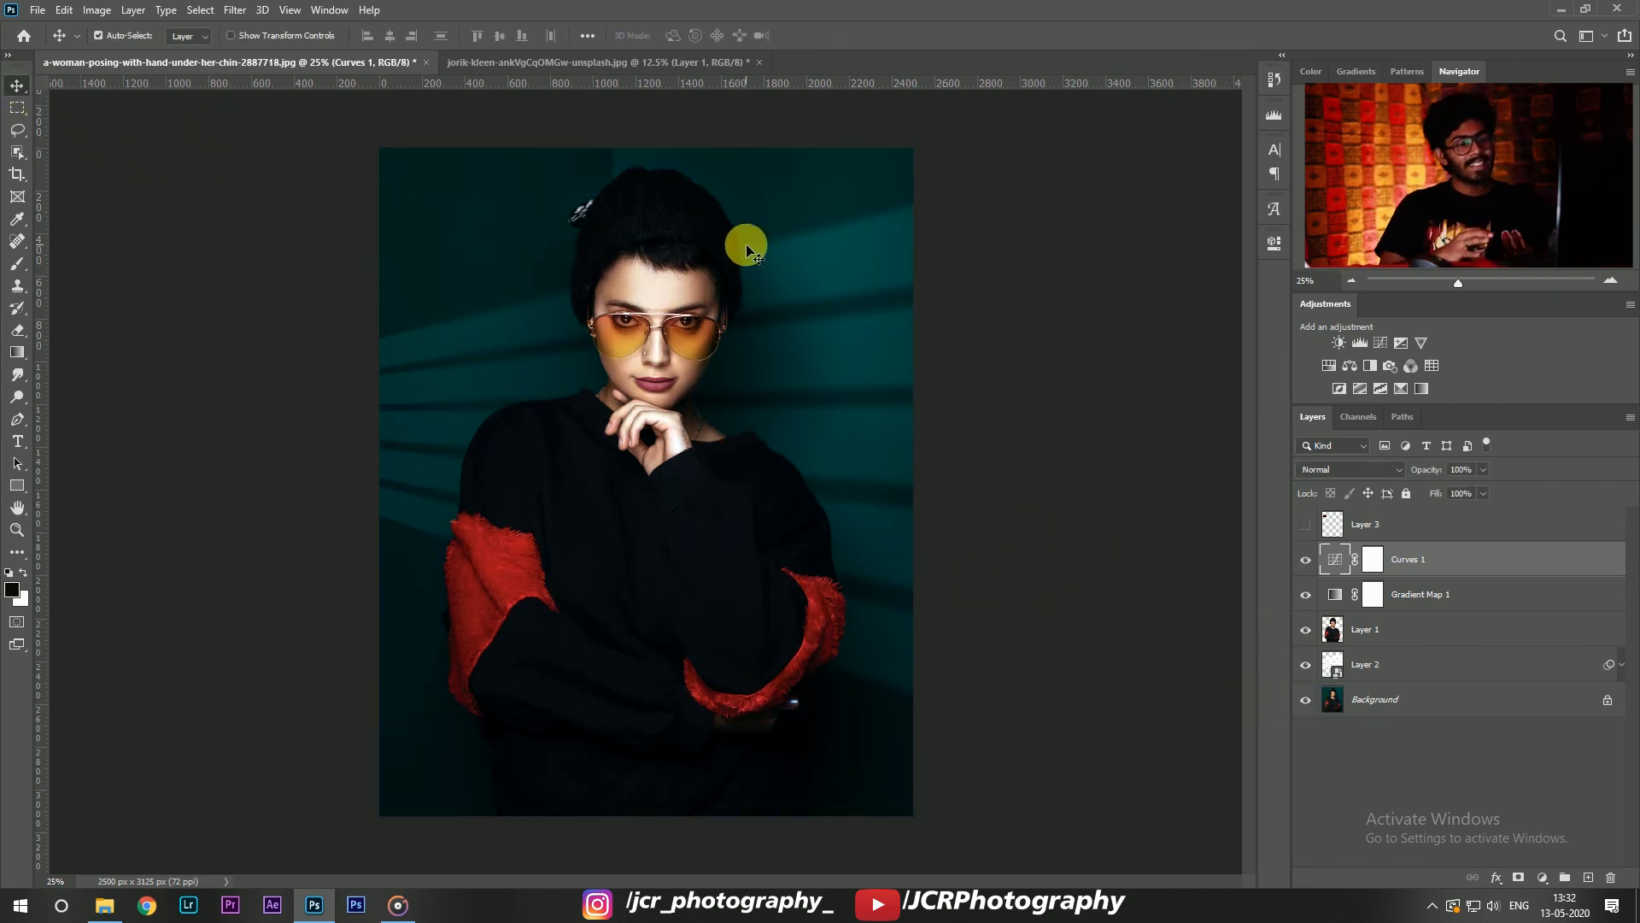